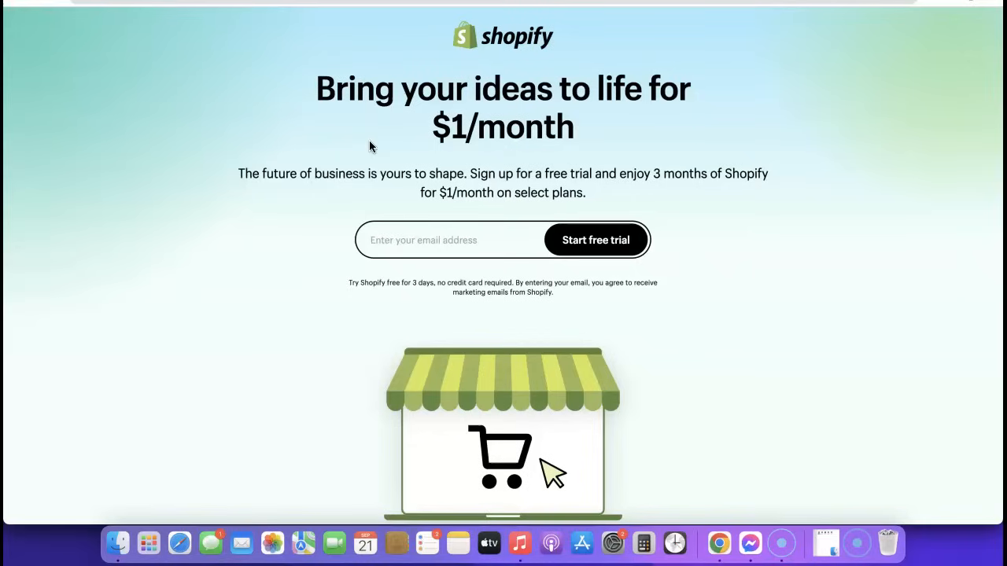
# Step: Fill the email field with a saved autofill address and start the Shopify free trial
pyautogui.click(411, 241)
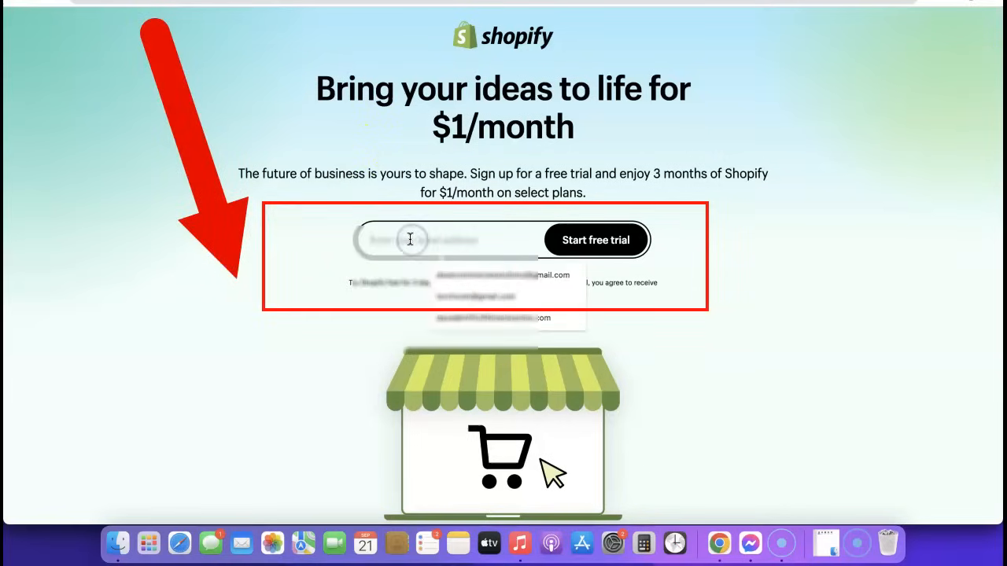
pyautogui.click(463, 275)
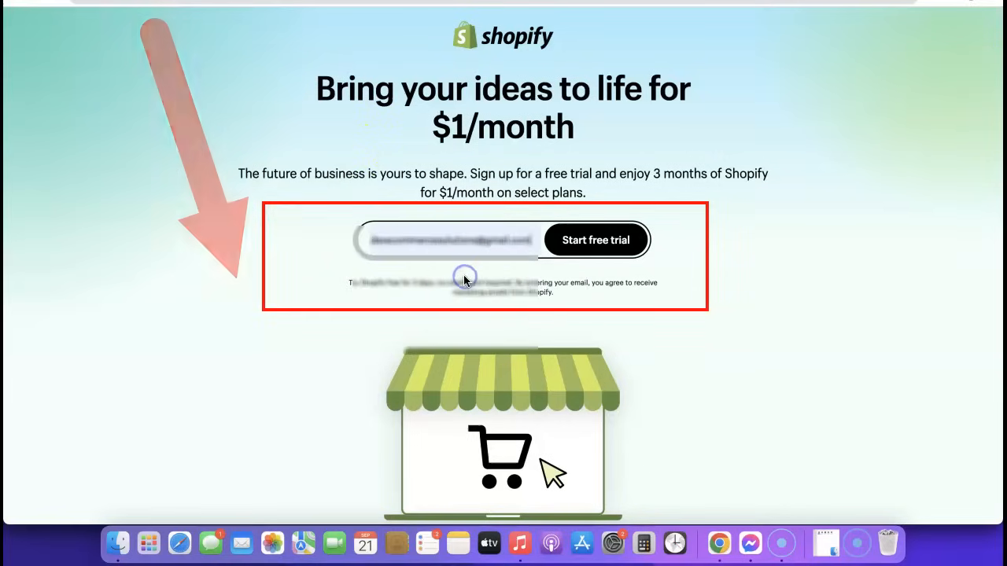
pyautogui.click(401, 232)
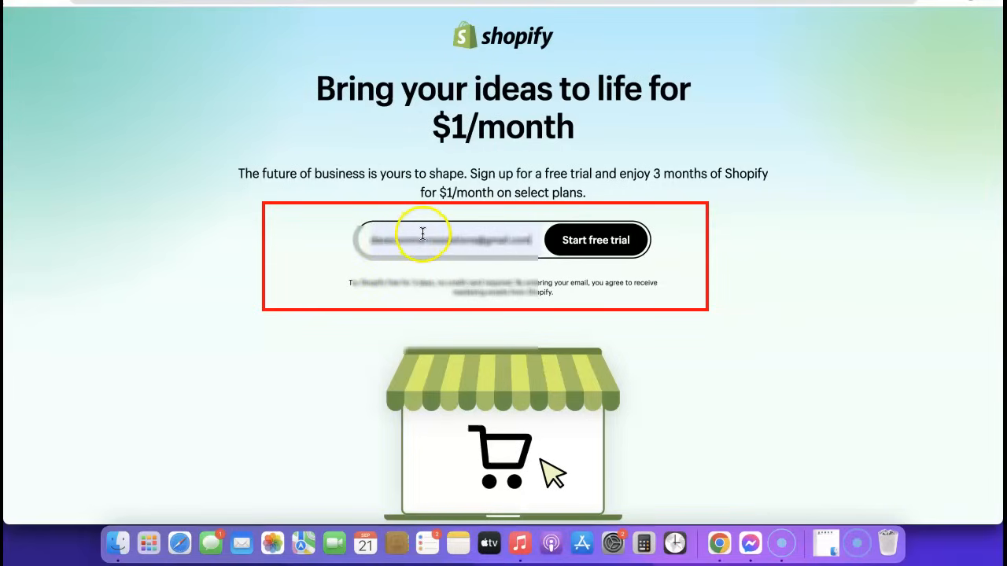
pyautogui.click(602, 245)
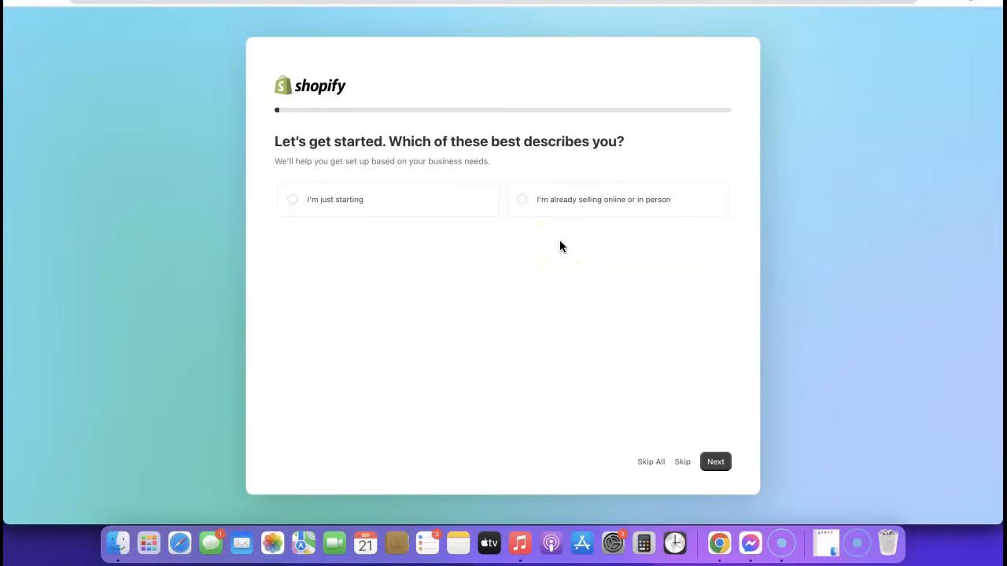
# Step: Answer 'I'm just starting' and choose selling through an online store
pyautogui.click(290, 202)
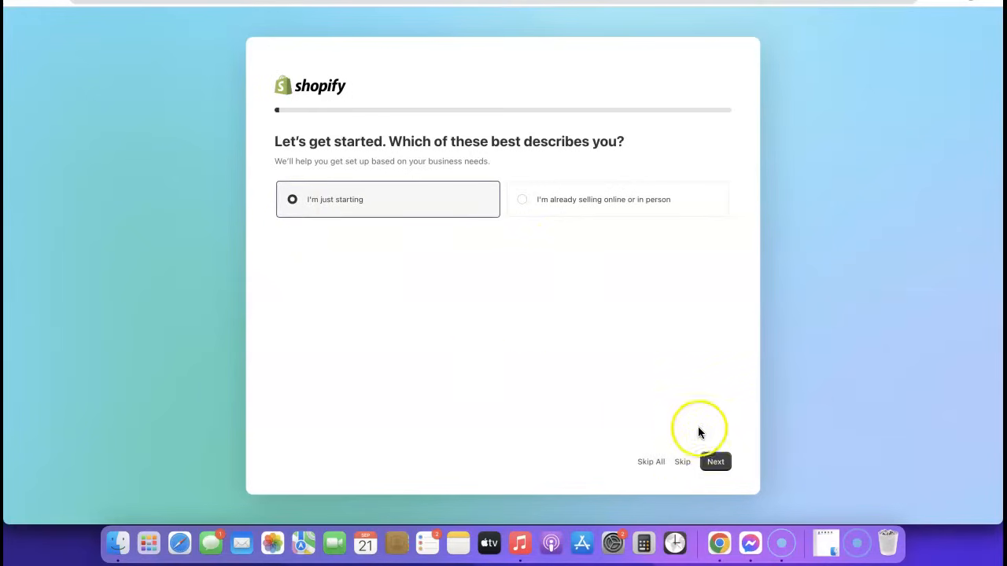
pyautogui.click(717, 464)
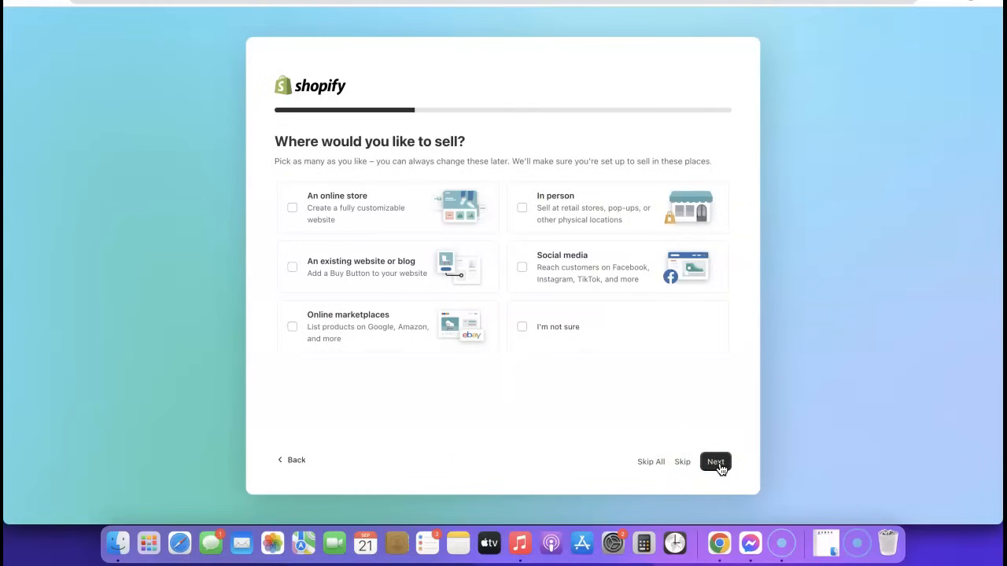
pyautogui.rightClick(292, 208)
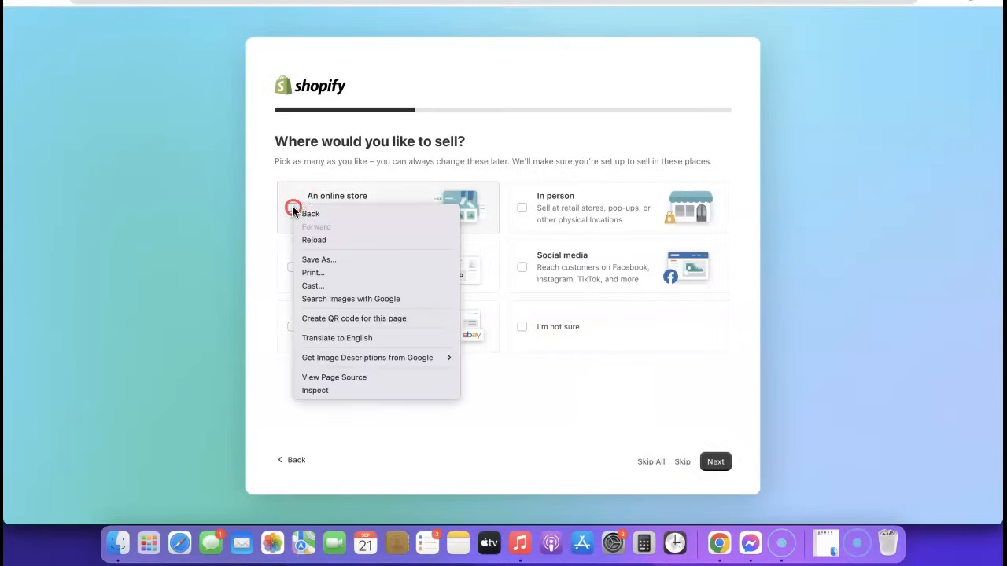
pyautogui.click(292, 208)
pyautogui.click(292, 207)
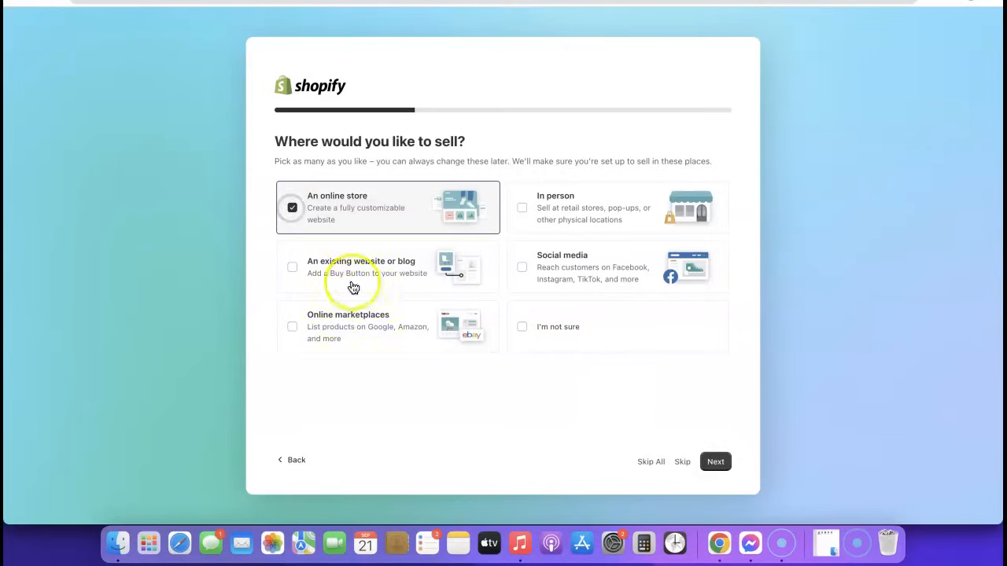
pyautogui.click(715, 463)
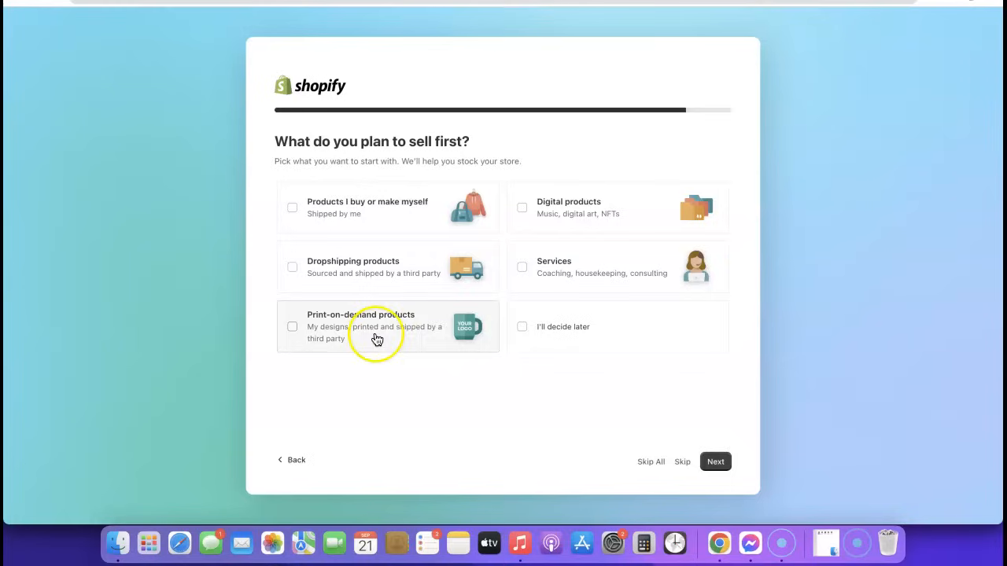
# Step: Pick dropshipping products and keep Nigeria as the business country/region
pyautogui.click(294, 271)
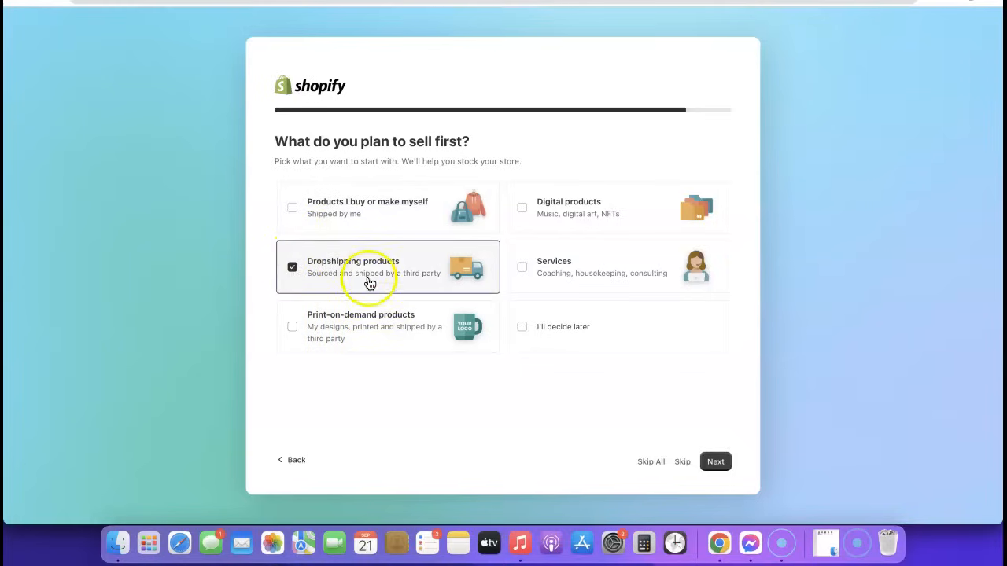
pyautogui.click(715, 463)
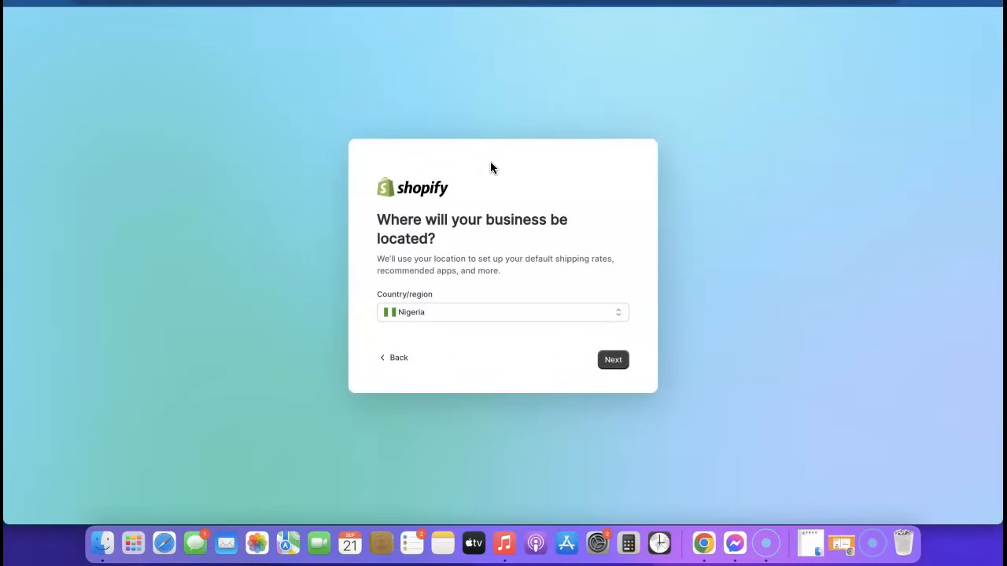
pyautogui.click(564, 315)
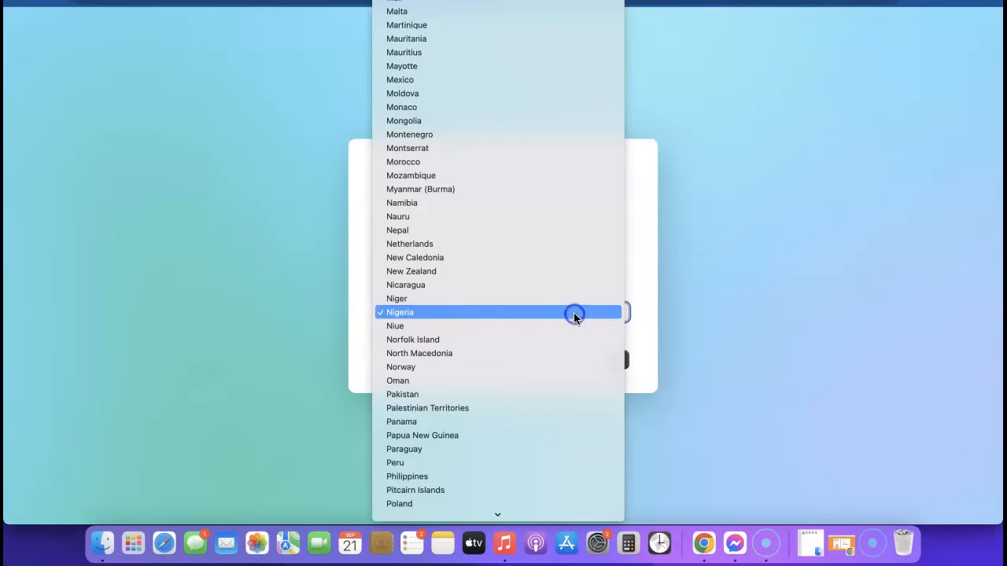
pyautogui.click(693, 315)
pyautogui.click(612, 360)
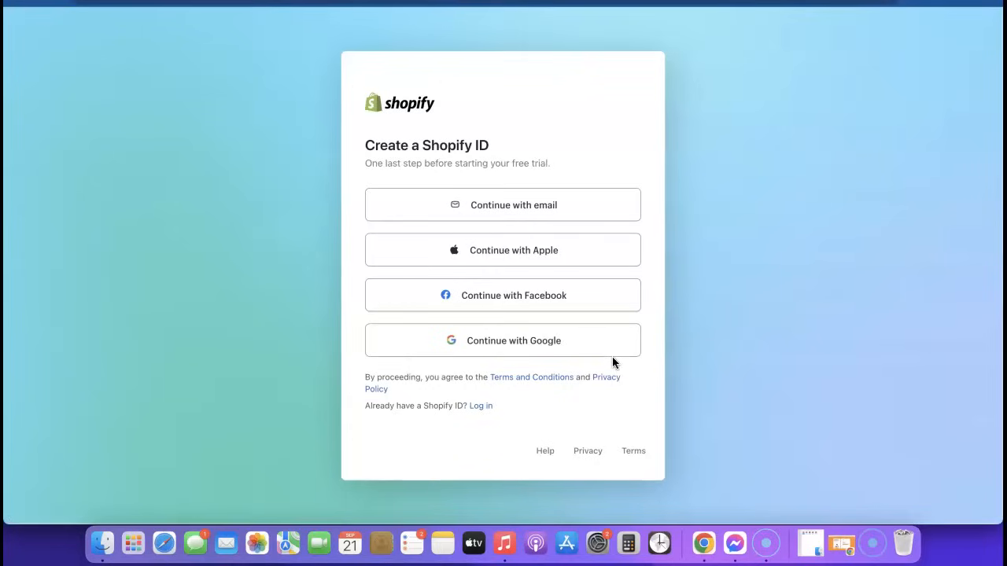
# Step: Sign up with email, use Chrome's suggested strong password, and create the Shopify ID
pyautogui.click(506, 209)
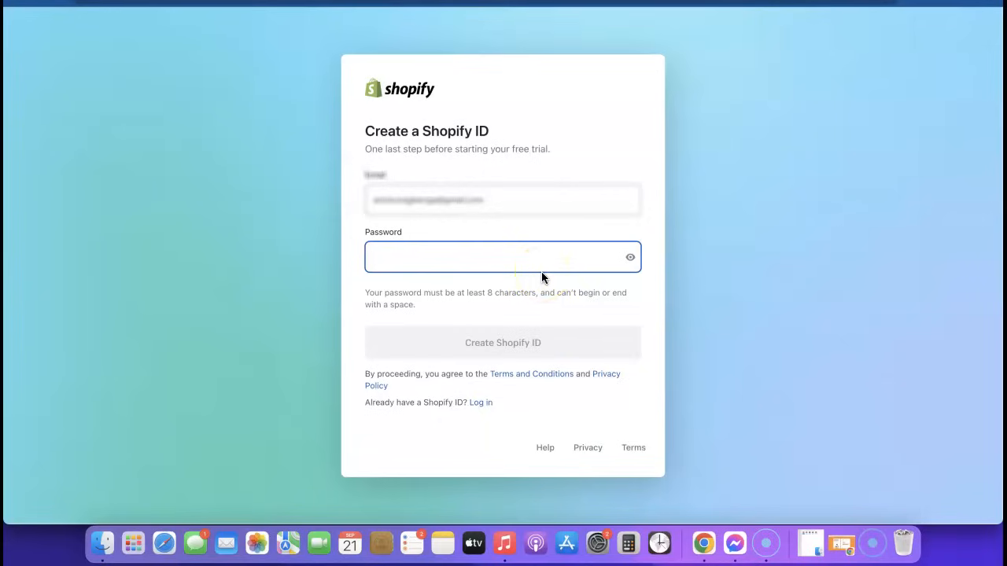
pyautogui.click(542, 266)
pyautogui.click(540, 291)
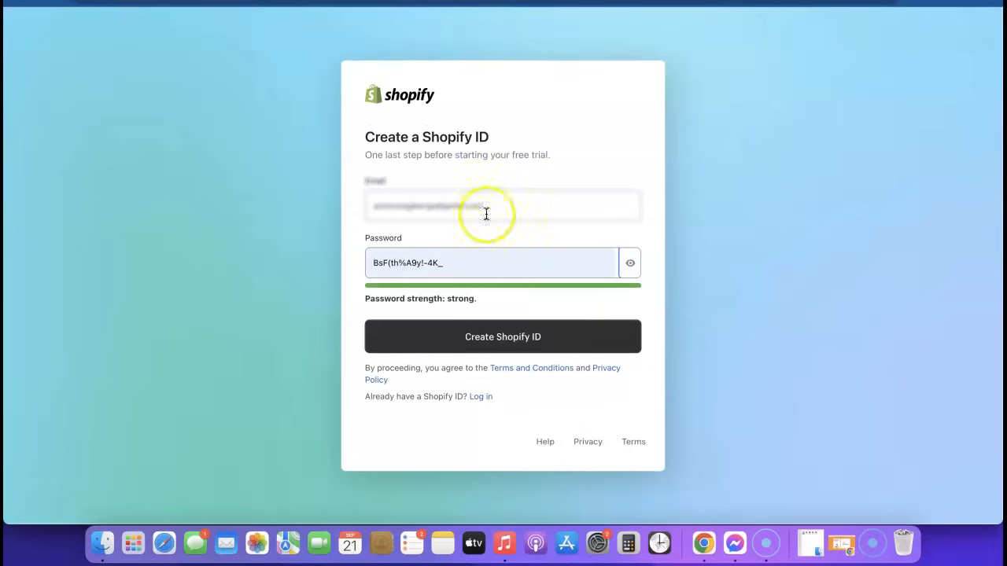
pyautogui.click(508, 338)
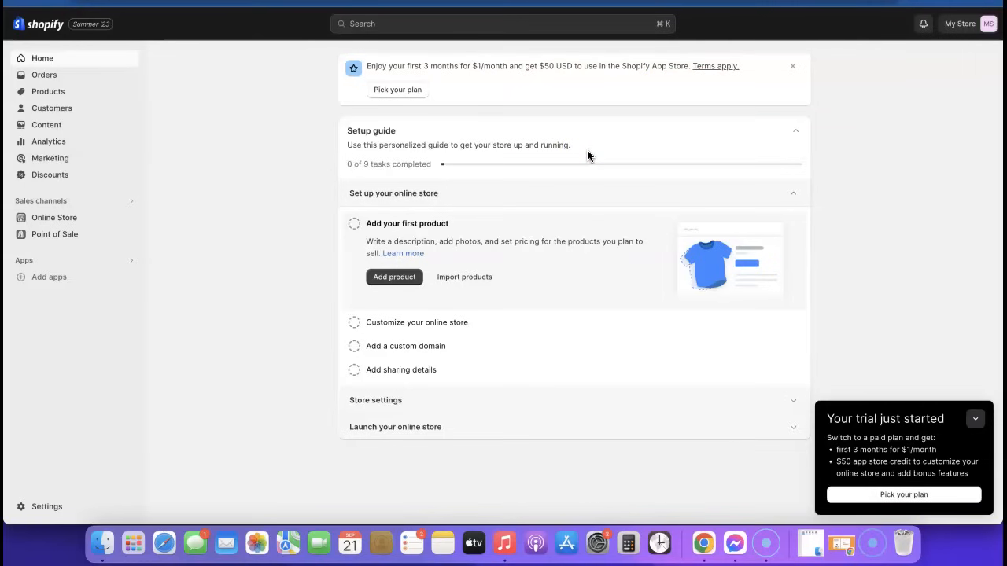
# Step: Reach the Basic/Shopify/Advanced plan page via Pick a plan on the Themes password banner
pyautogui.click(401, 92)
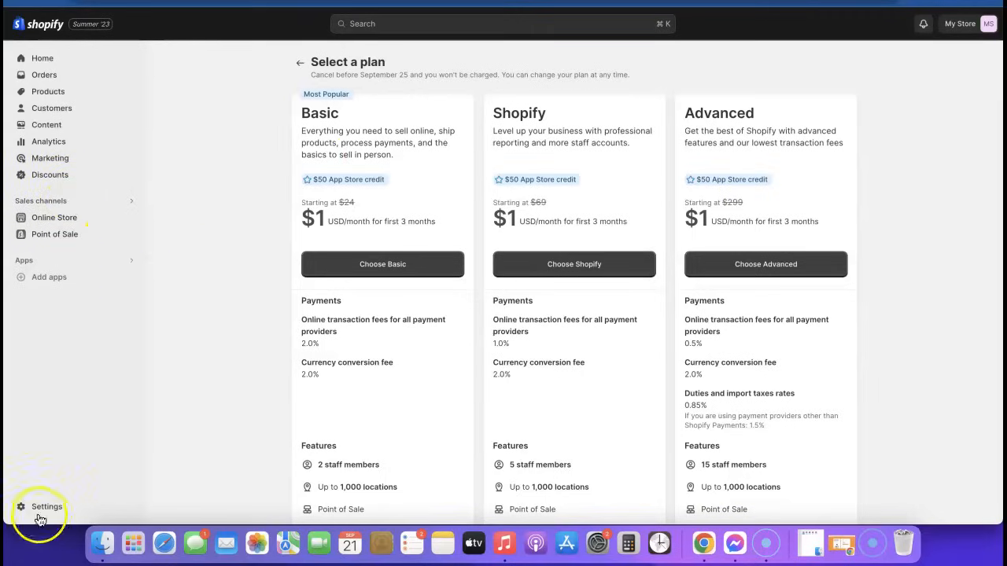
pyautogui.click(41, 59)
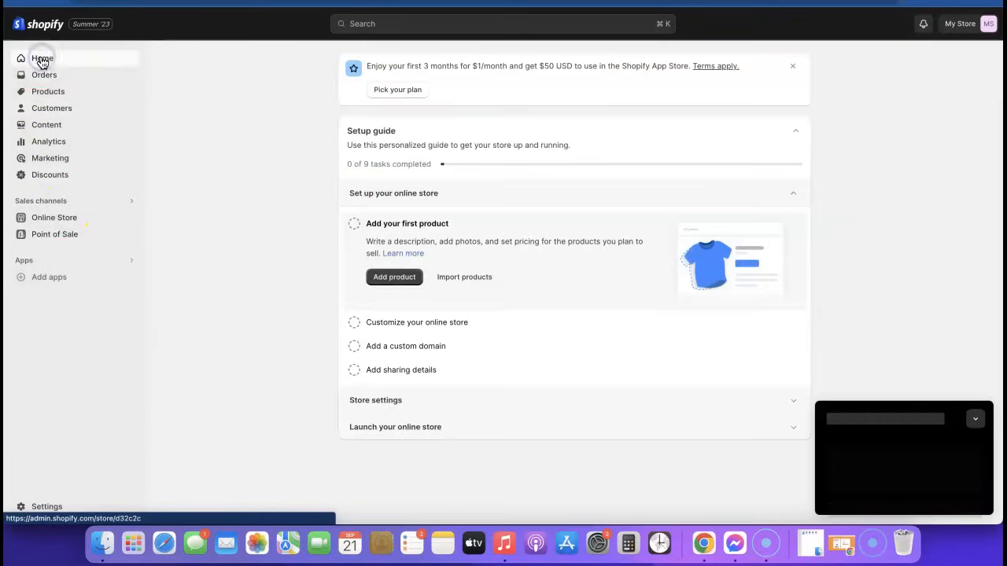
pyautogui.click(49, 218)
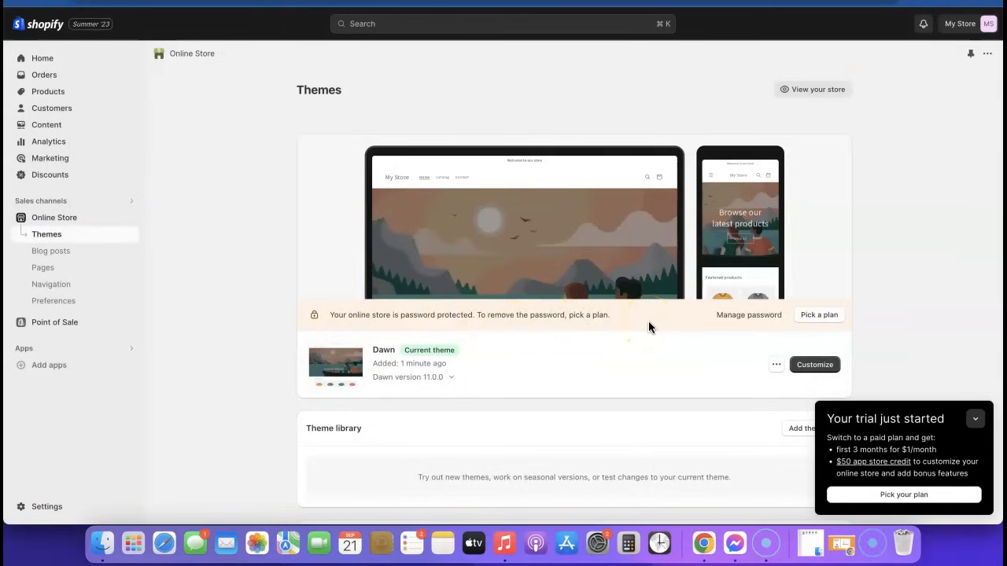
pyautogui.click(808, 318)
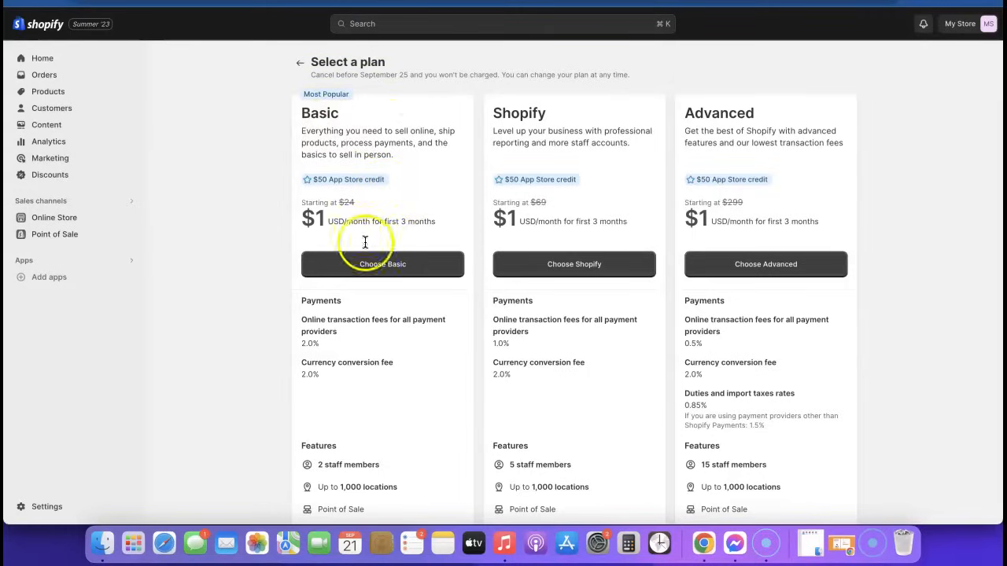
# Step: Choose Basic on monthly billing and save the business address with the owner's first and last name
pyautogui.click(380, 269)
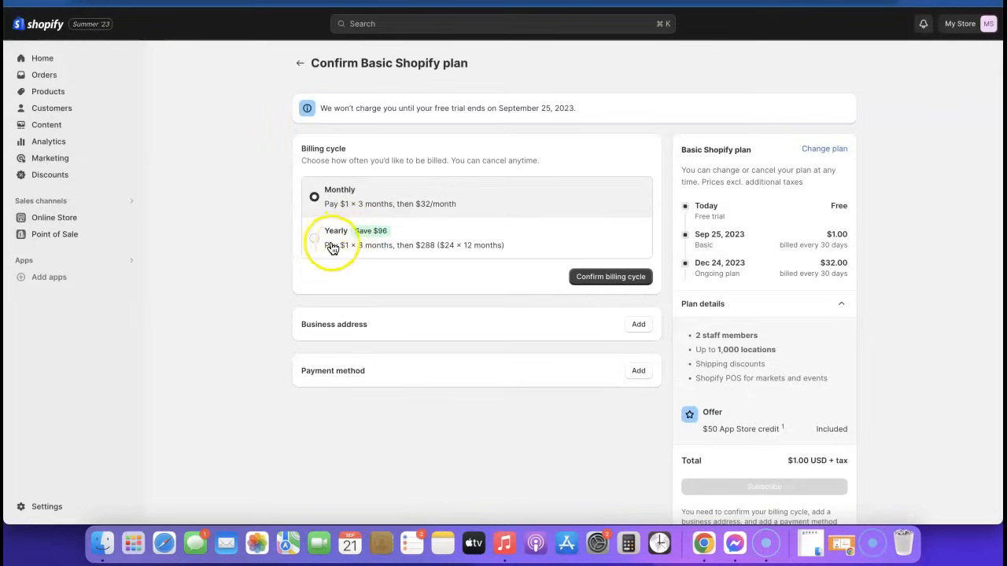
pyautogui.click(605, 282)
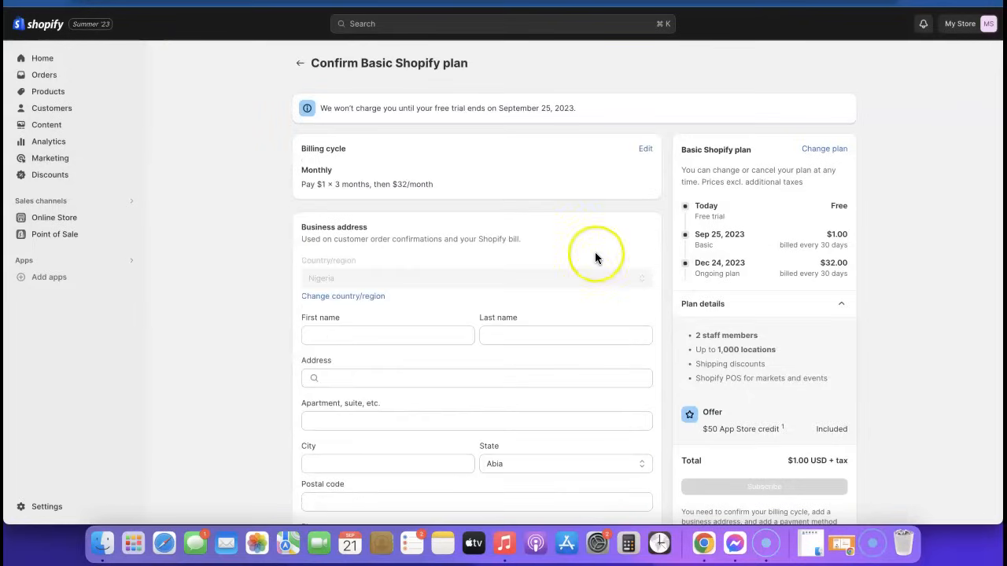
pyautogui.scroll(-1, 596, 258)
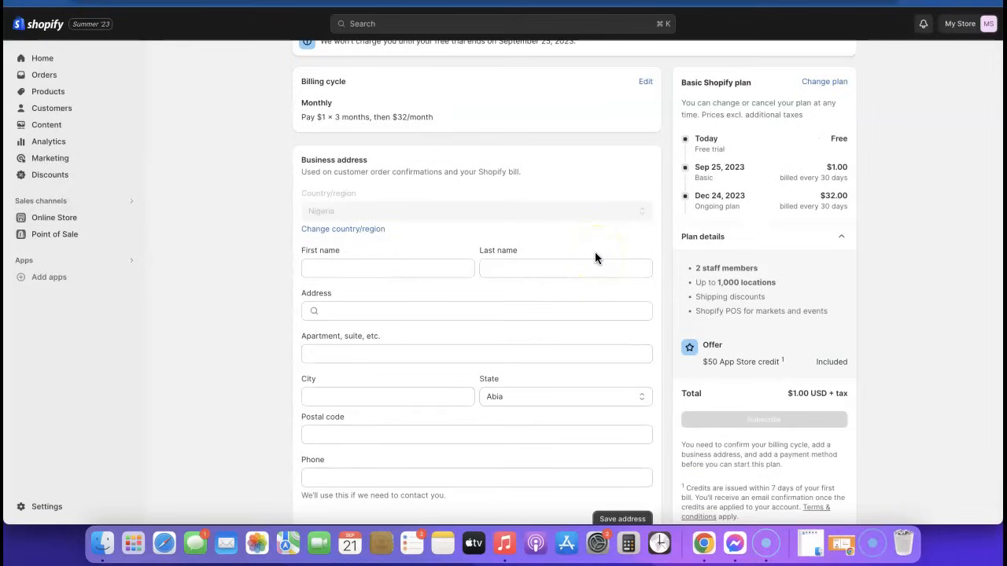
pyautogui.click(367, 265)
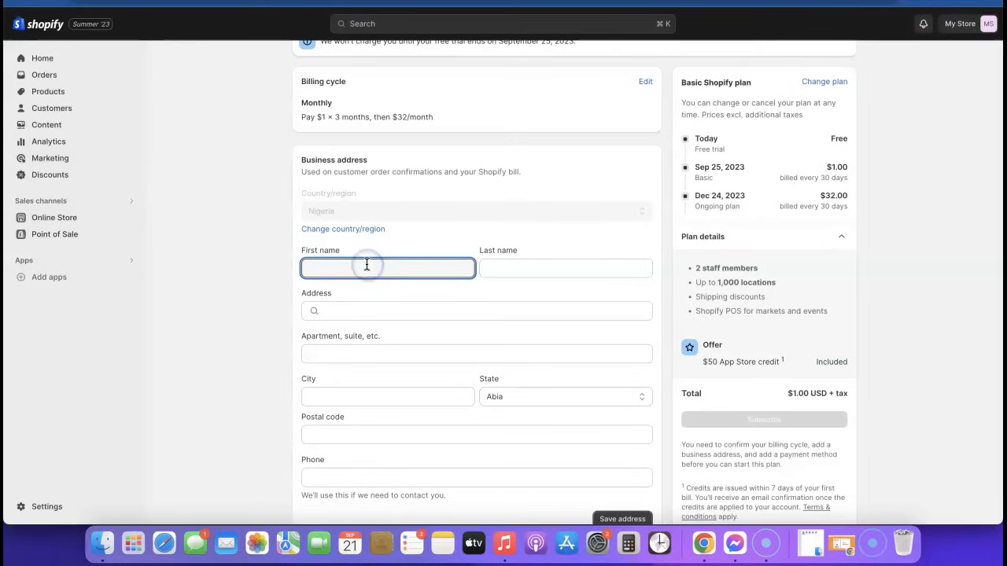
pyautogui.click(546, 267)
pyautogui.click(511, 311)
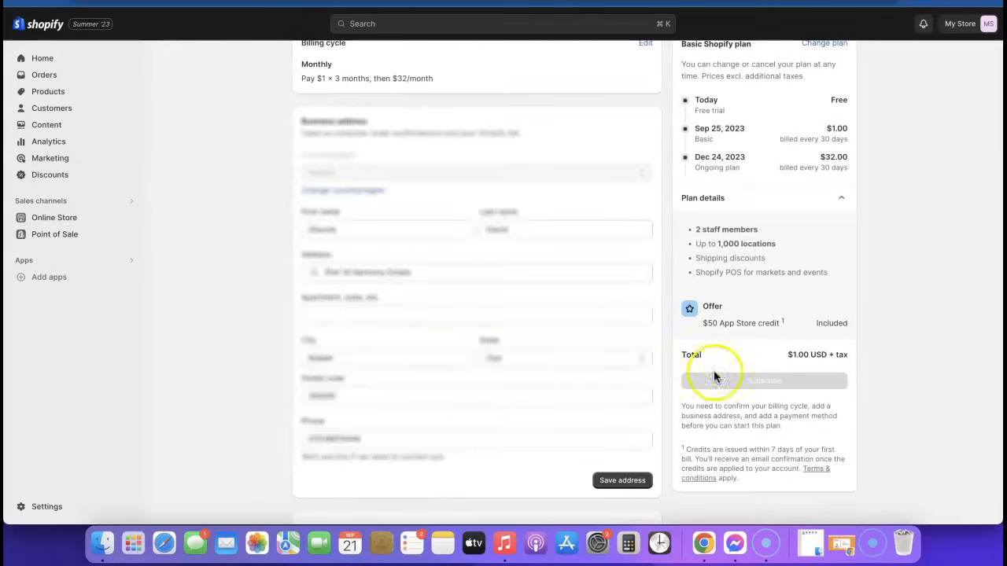
pyautogui.click(623, 481)
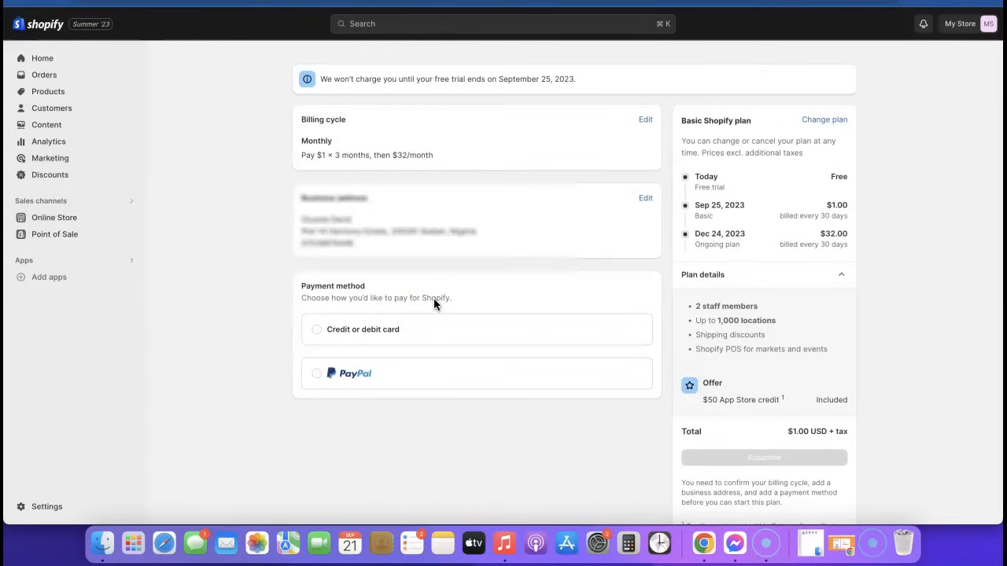
# Step: Pay by credit or debit card, subscribe to Basic, and decline the POS Pro add-on
pyautogui.click(353, 335)
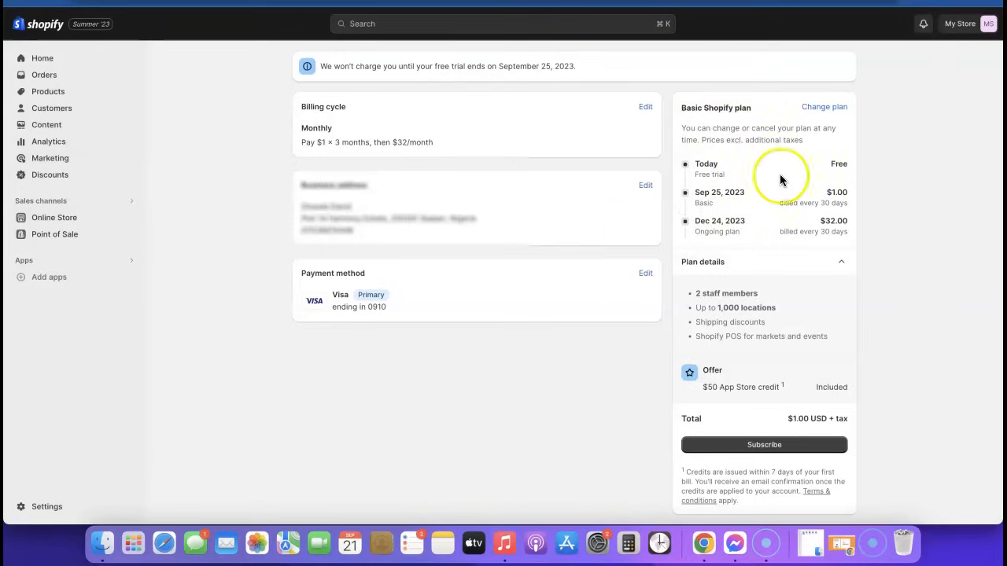
pyautogui.scroll(-1, 793, 170)
pyautogui.click(764, 437)
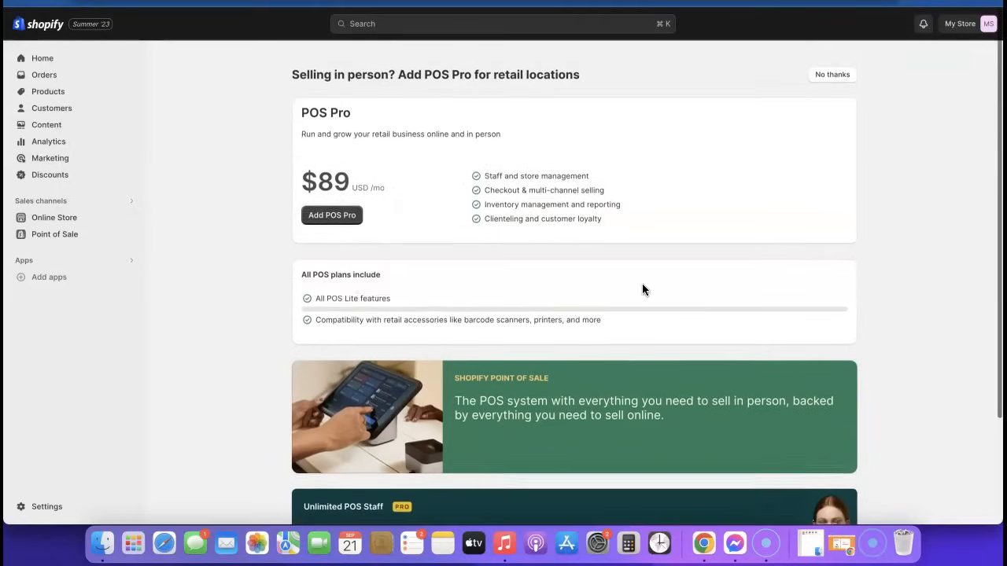
pyautogui.click(833, 66)
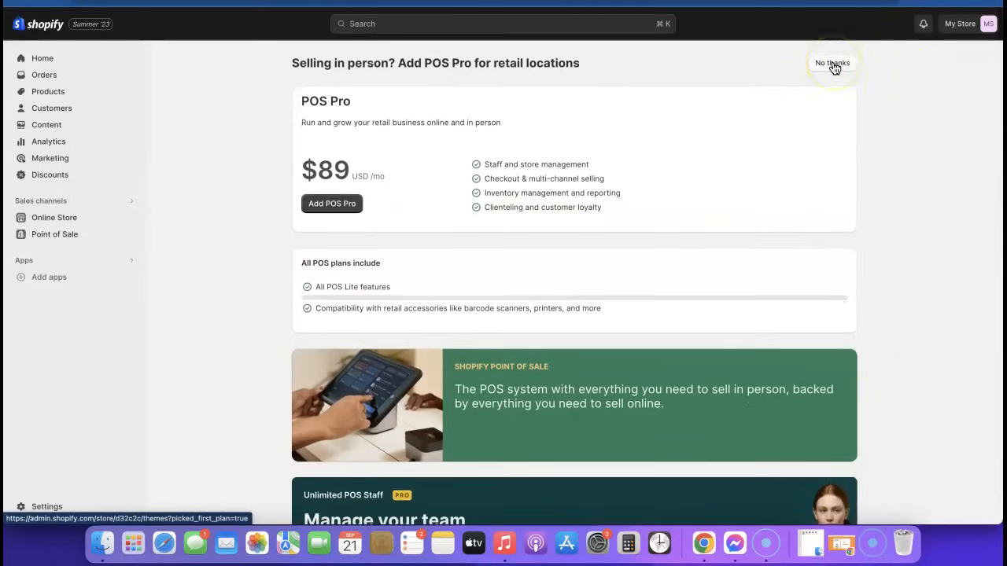
pyautogui.click(832, 62)
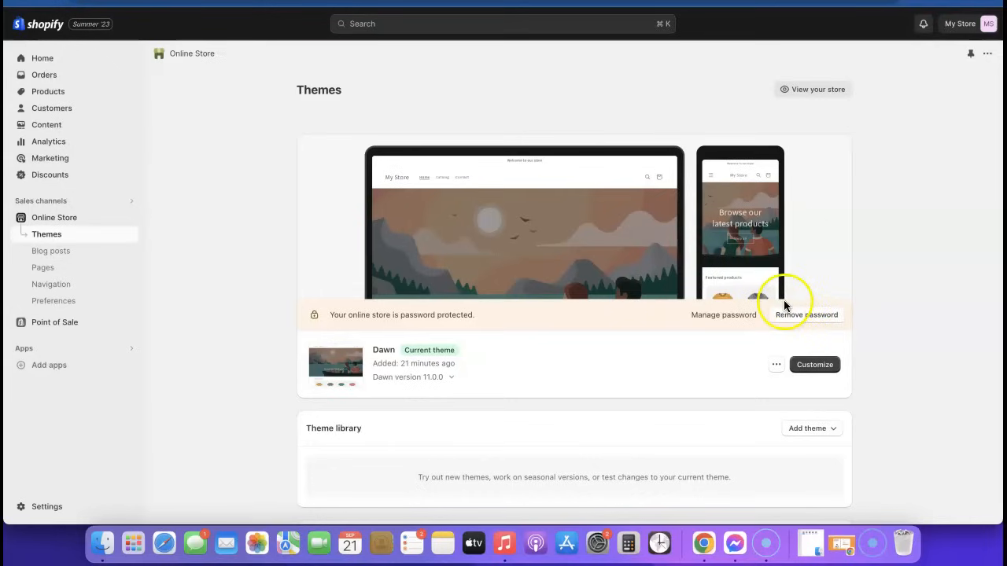
# Step: Open the storefront in a new tab, scroll the Dawn homepage, then return to Themes admin
pyautogui.rightClick(814, 96)
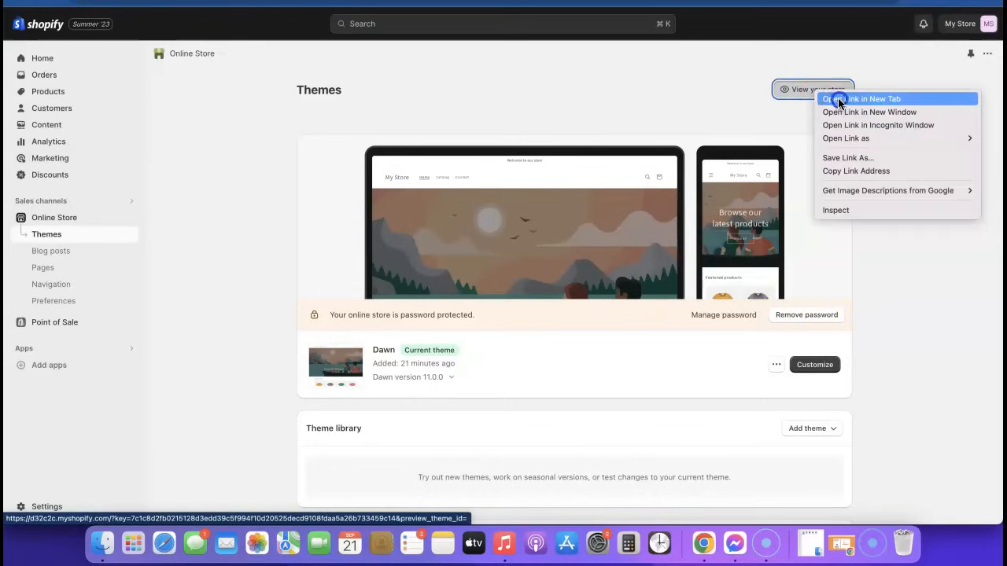
pyautogui.click(836, 100)
pyautogui.hotkey('ctrl', 'Tab')
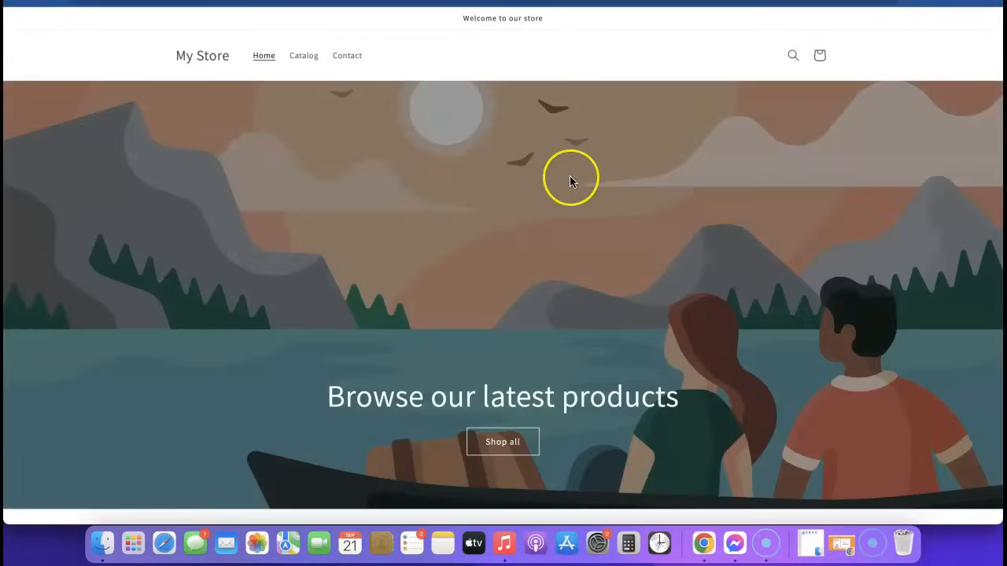
pyautogui.scroll(-2, 571, 180)
pyautogui.scroll(-5, 570, 180)
pyautogui.scroll(4, 572, 181)
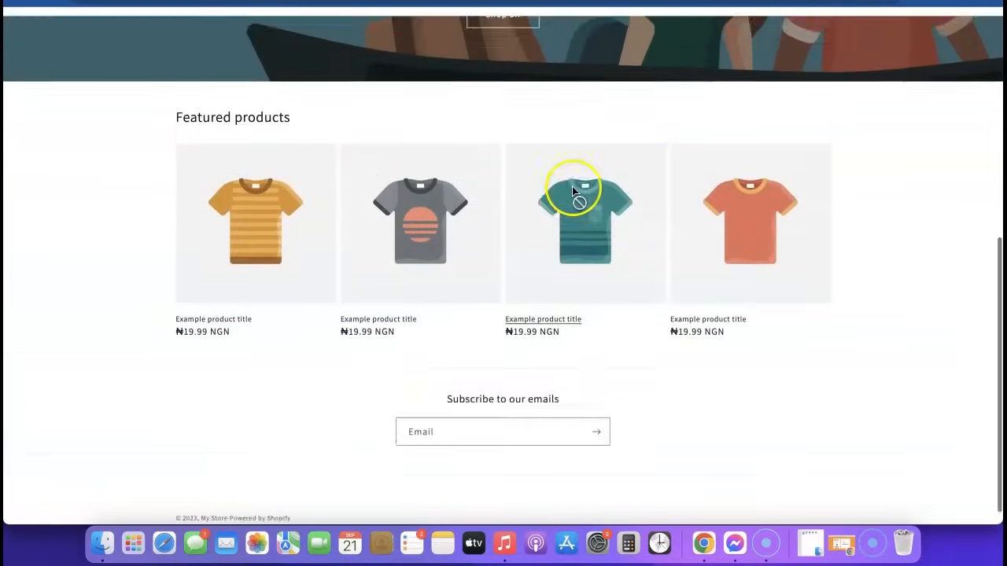
pyautogui.scroll(-2, 497, 233)
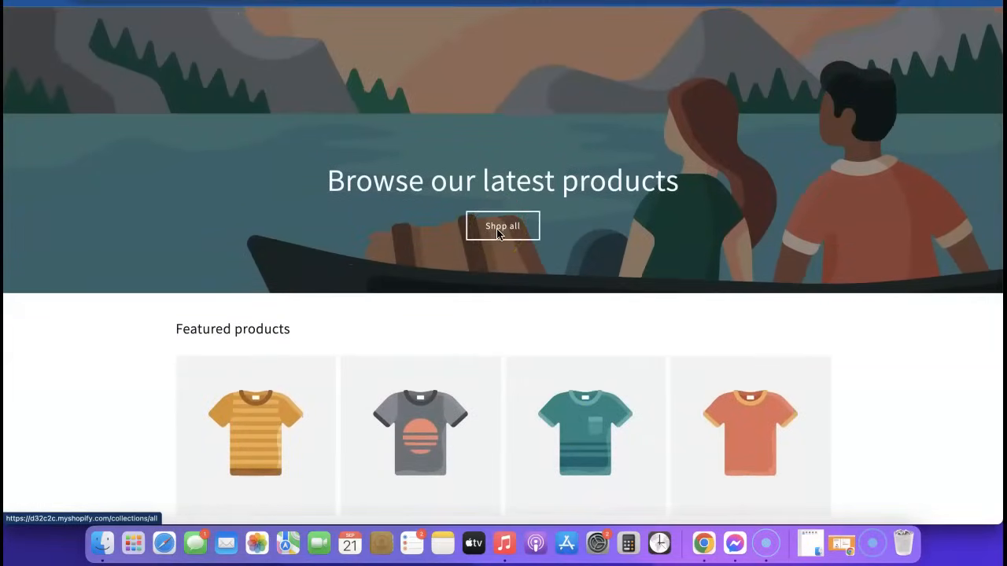
pyautogui.click(336, 7)
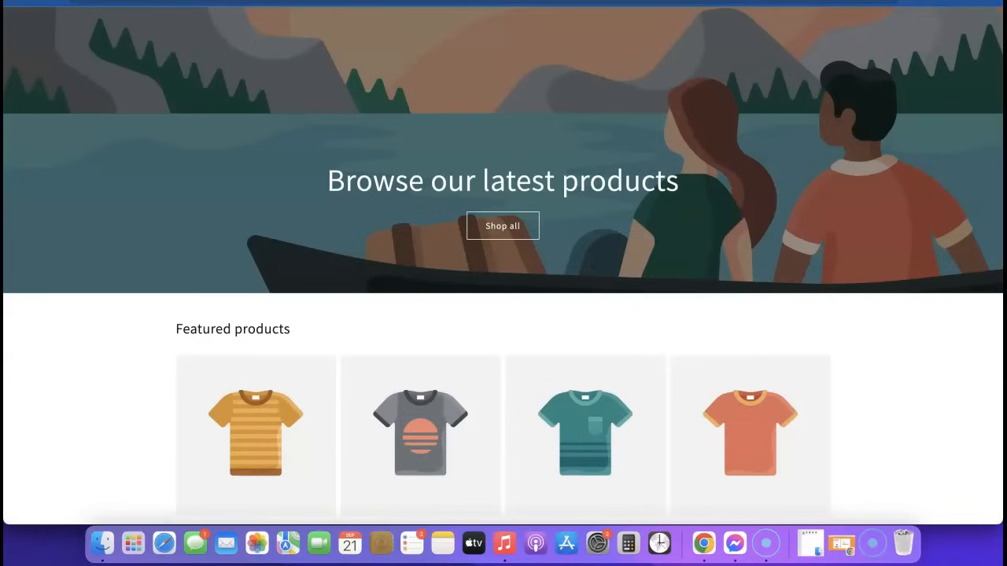
# Step: Add the free Sense theme, publish it in place of Dawn, and remove the store password
pyautogui.scroll(-1, 662, 217)
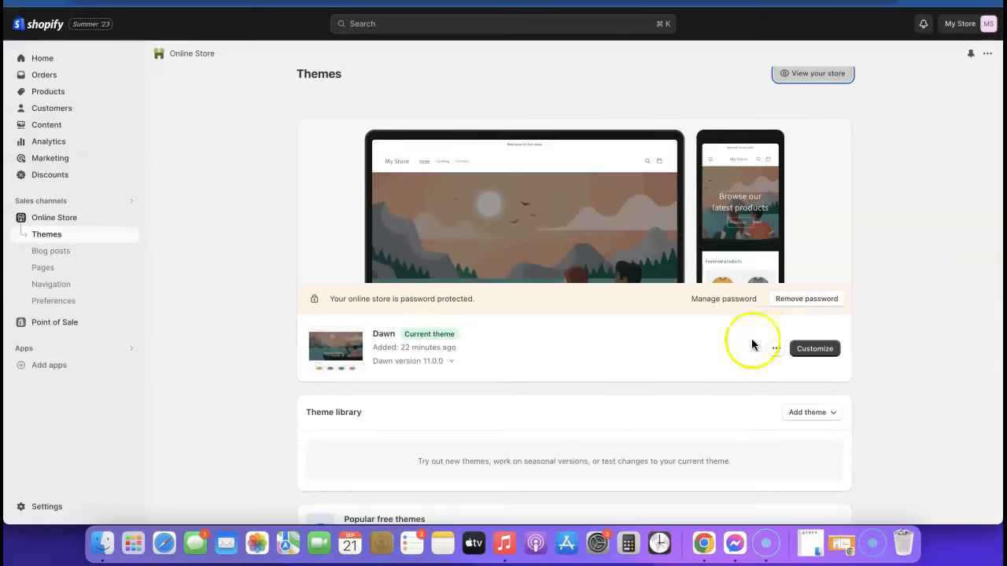
pyautogui.scroll(-5, 623, 362)
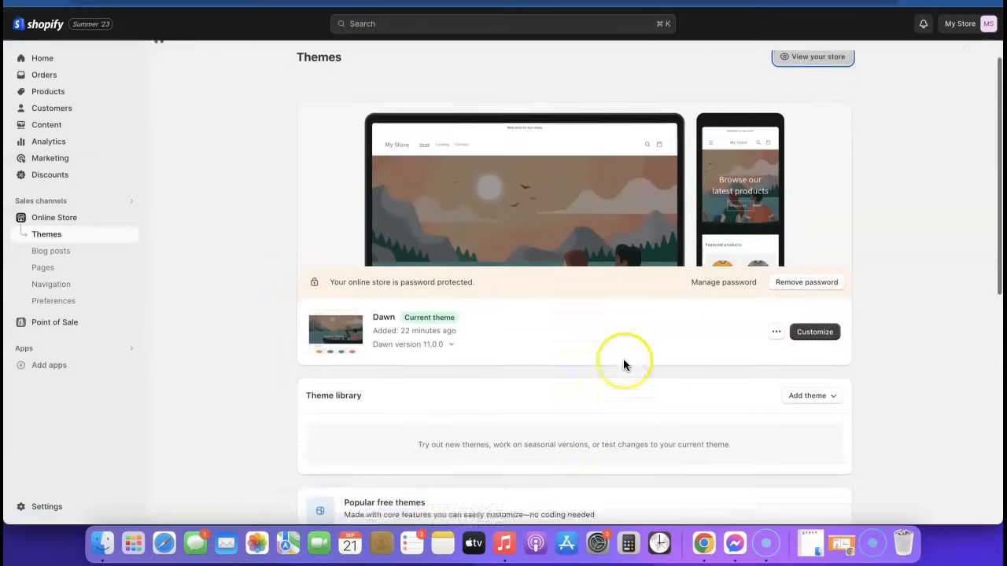
pyautogui.scroll(-6, 635, 371)
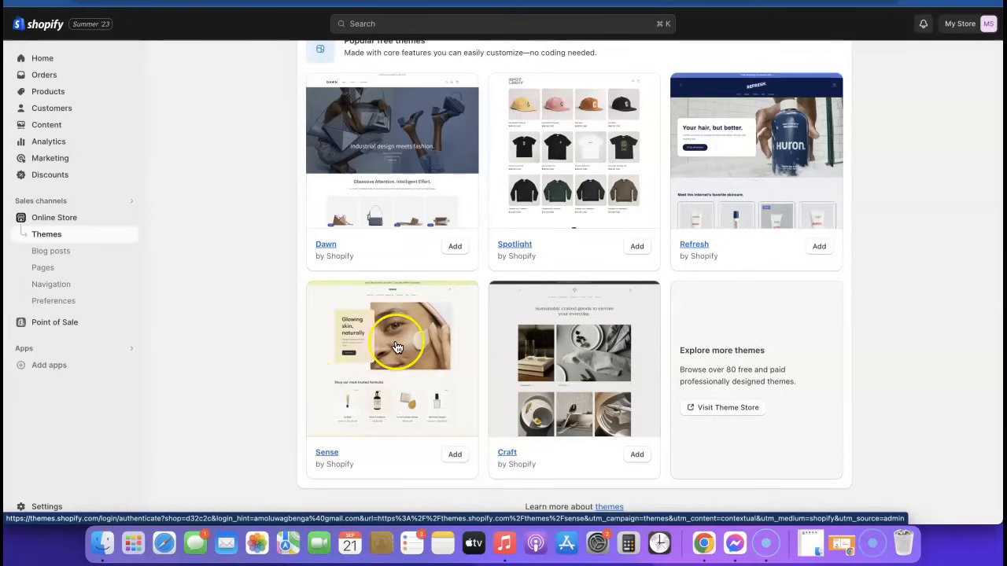
pyautogui.click(454, 456)
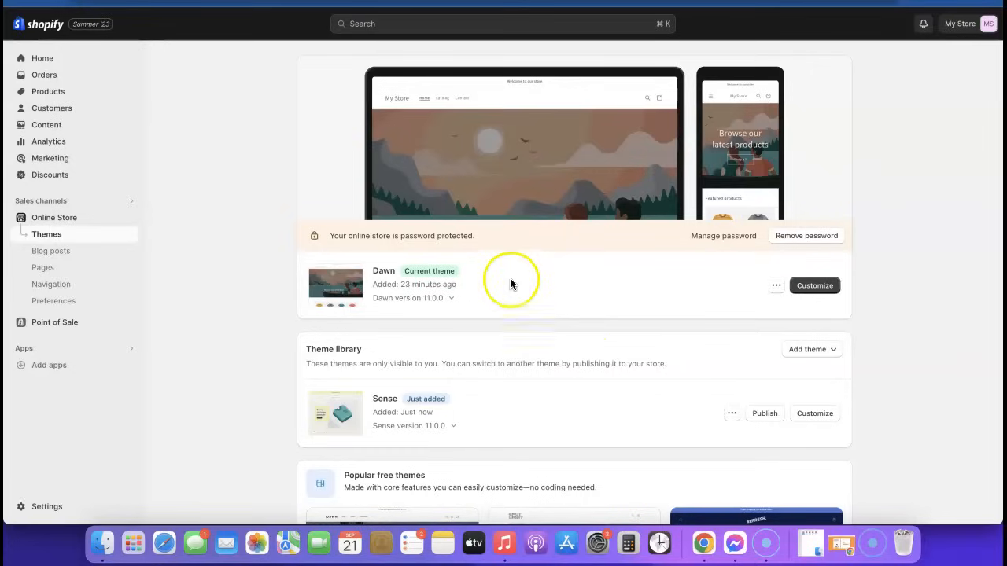
pyautogui.click(765, 414)
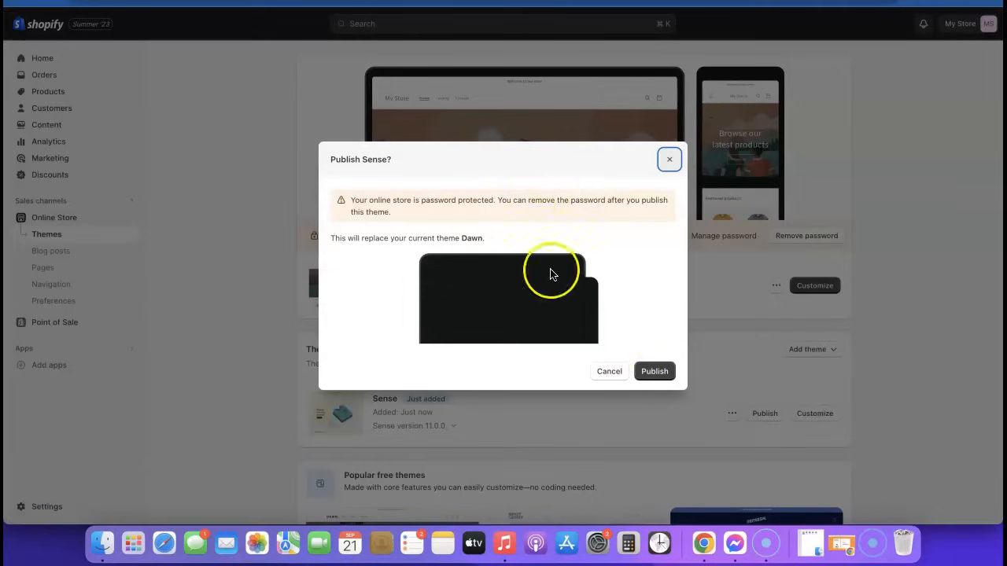
pyautogui.click(654, 372)
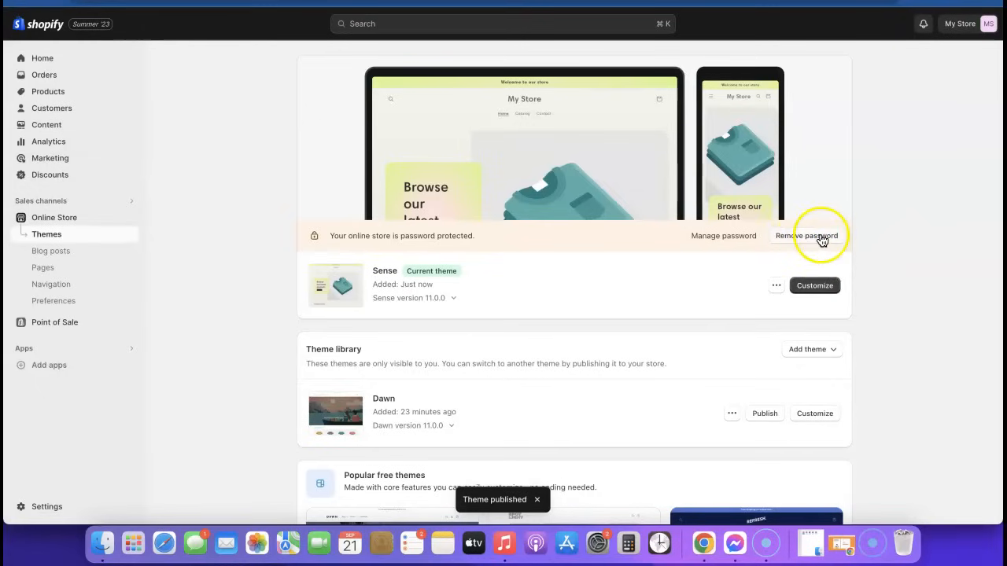
pyautogui.click(811, 236)
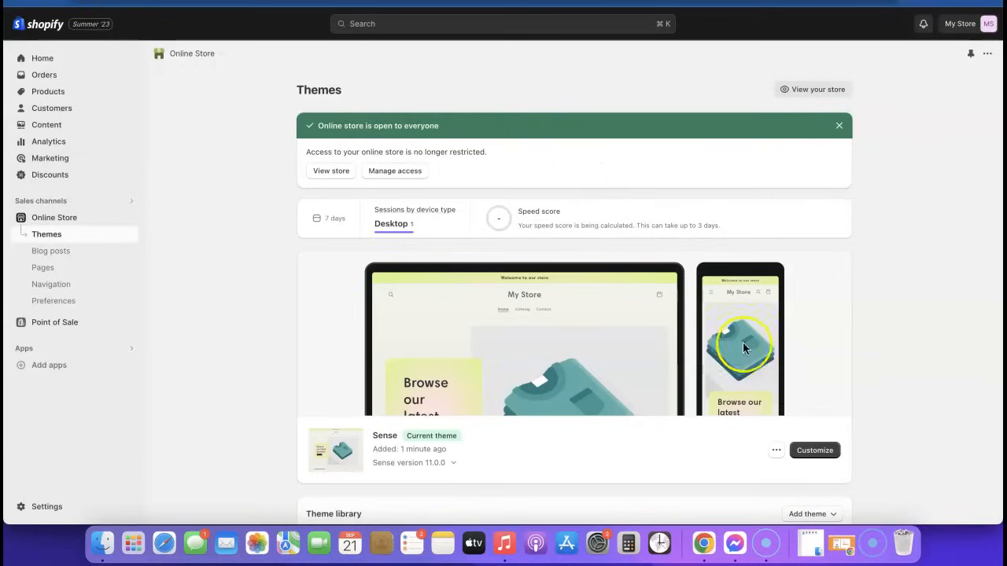
pyautogui.click(800, 458)
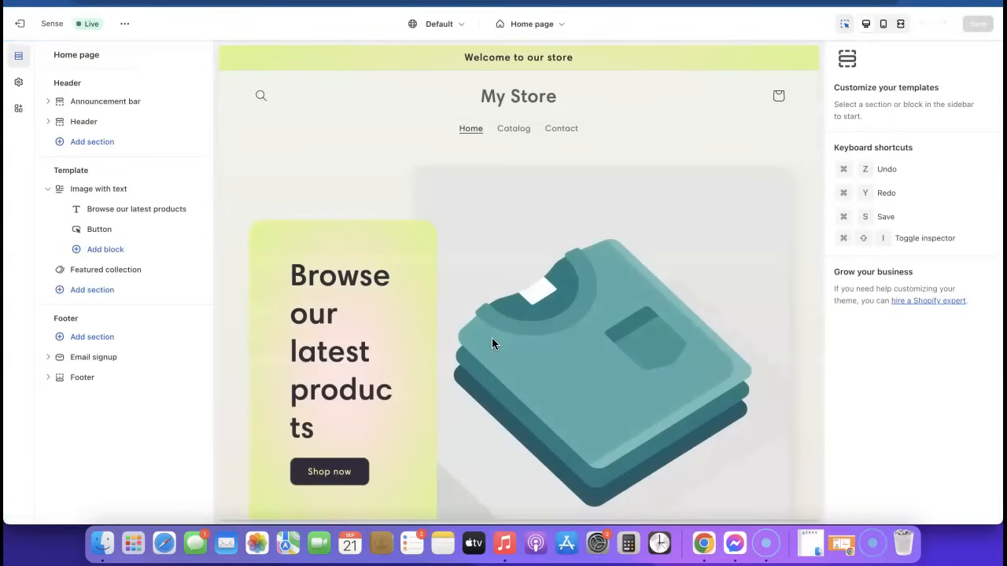
pyautogui.scroll(5, 482, 206)
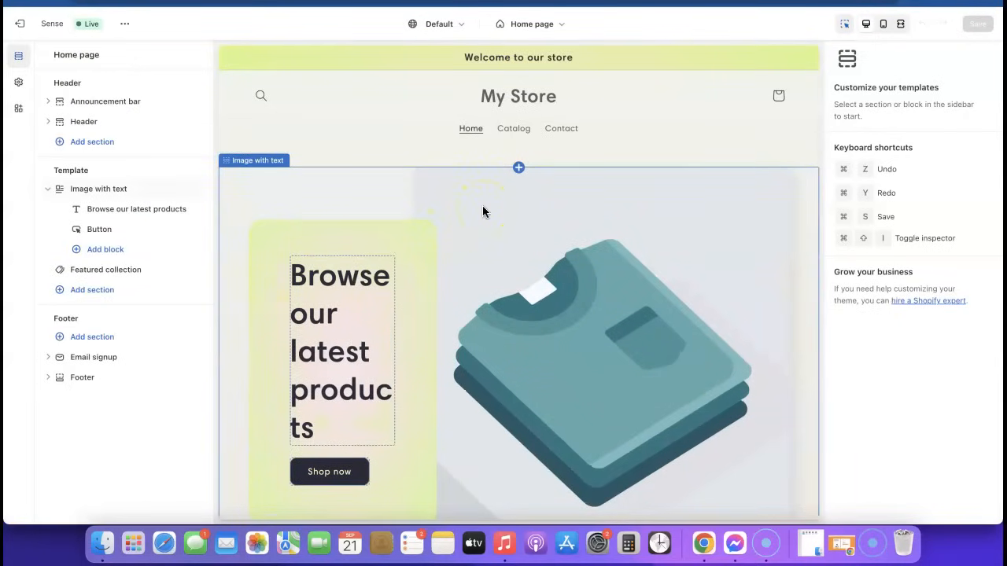
pyautogui.scroll(-5, 436, 208)
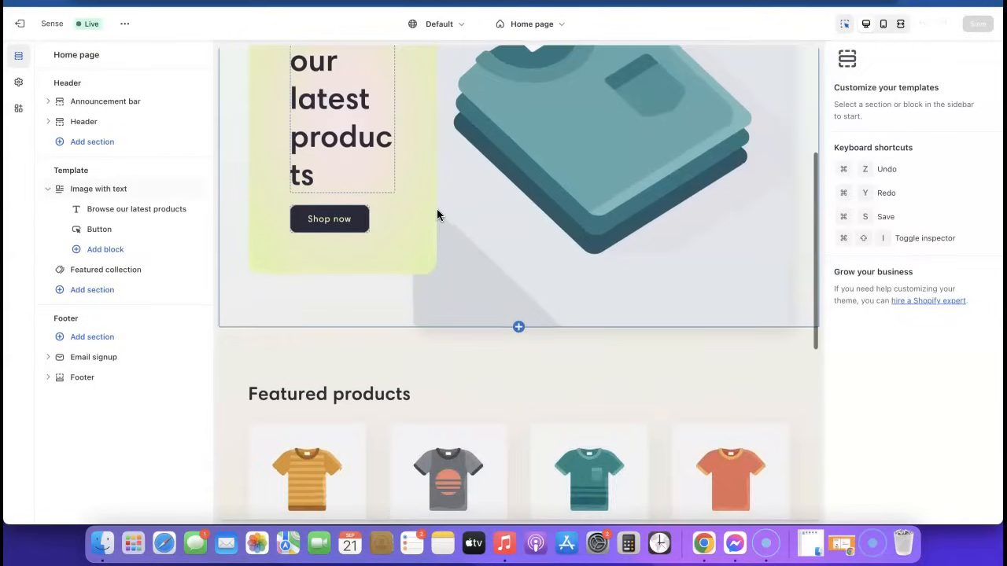
pyautogui.scroll(5, 437, 209)
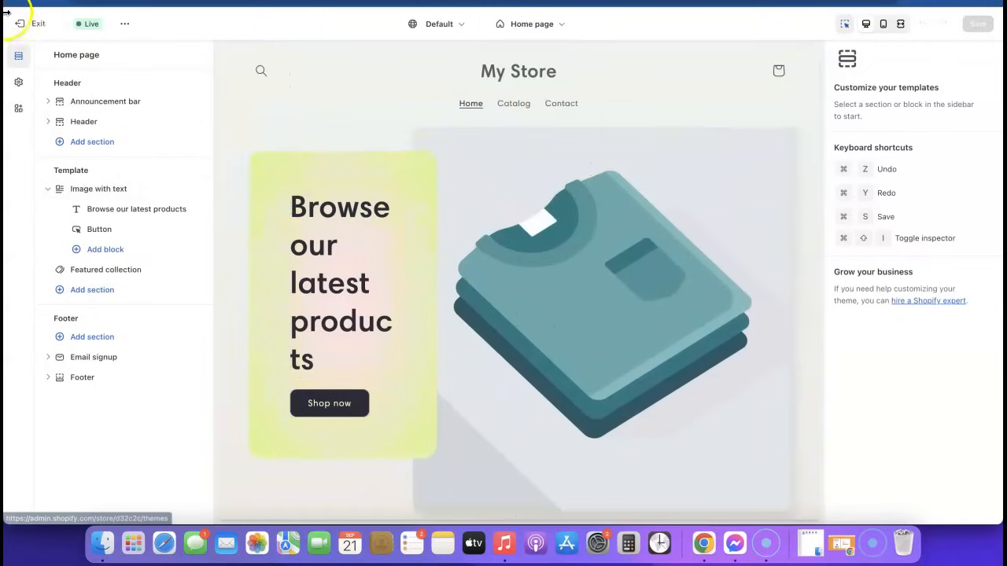
pyautogui.click(30, 28)
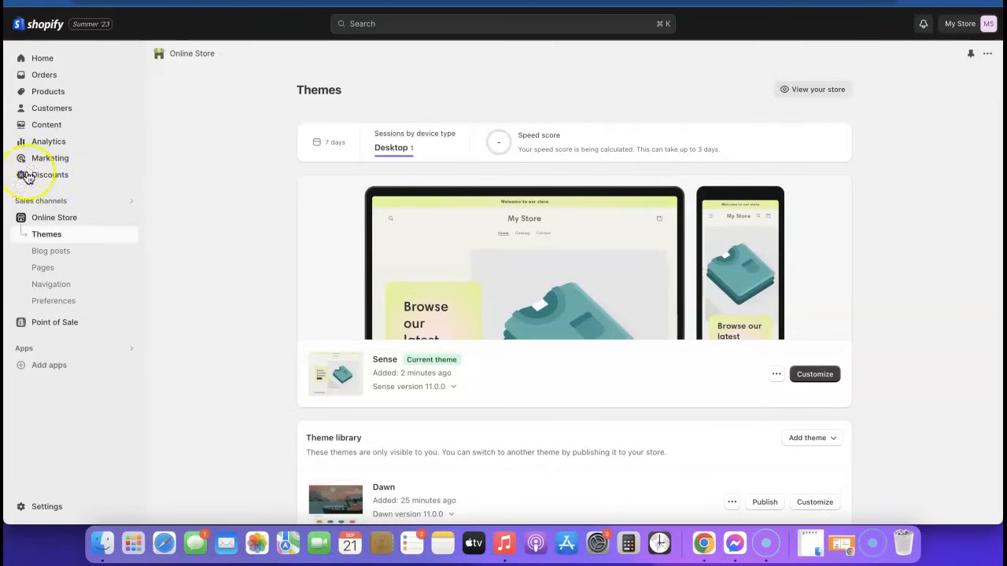
# Step: Search the Shopify App Store for 'Kopy' and open the Kopy - Copy products listing
pyautogui.click(43, 363)
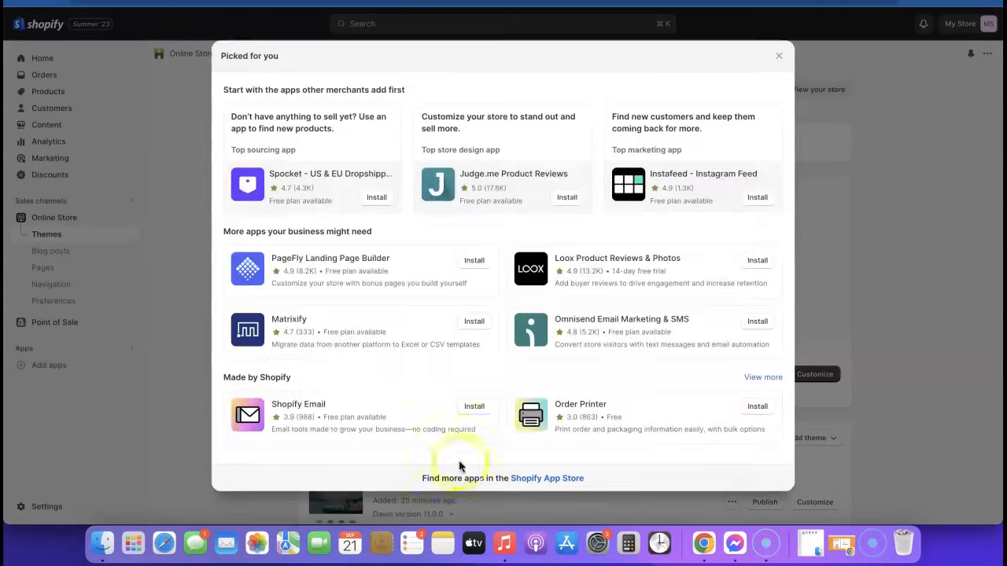
pyautogui.click(555, 480)
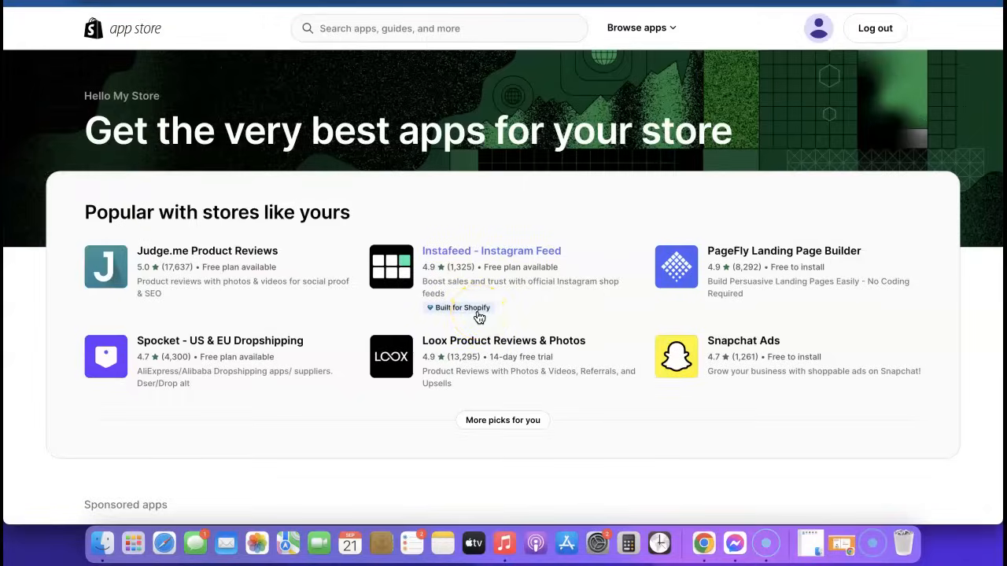
pyautogui.click(482, 311)
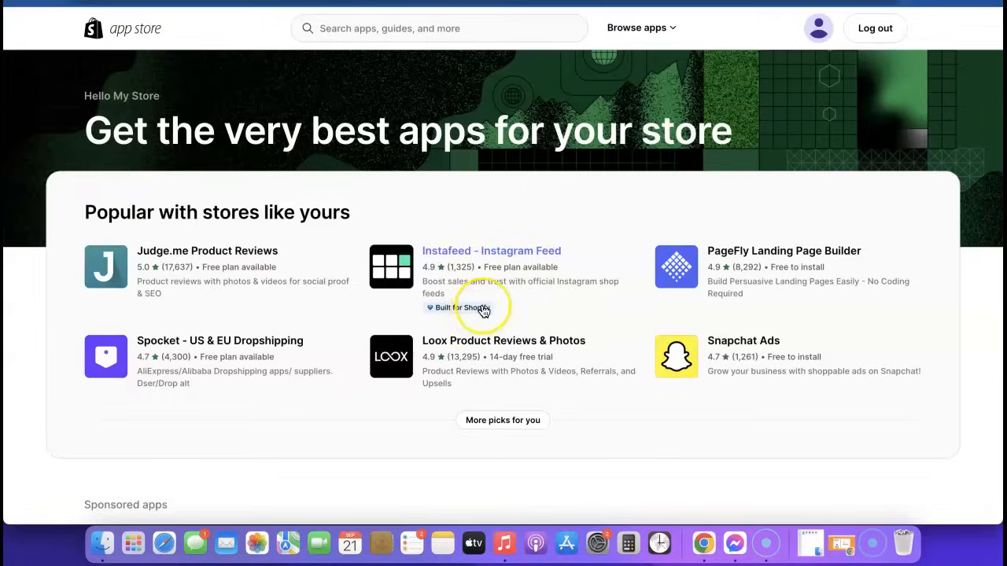
pyautogui.scroll(-5, 484, 311)
pyautogui.scroll(5, 484, 311)
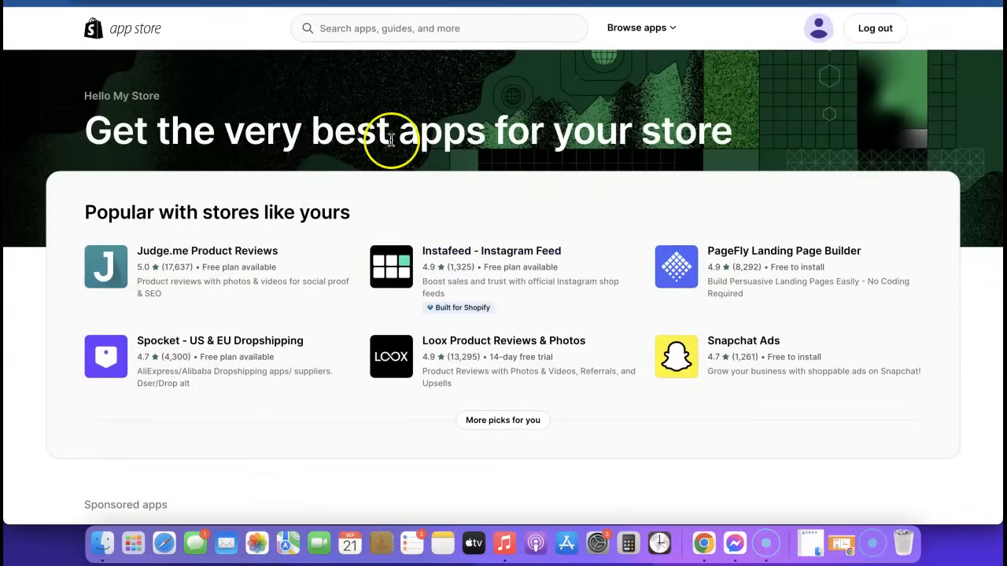
pyautogui.click(415, 30)
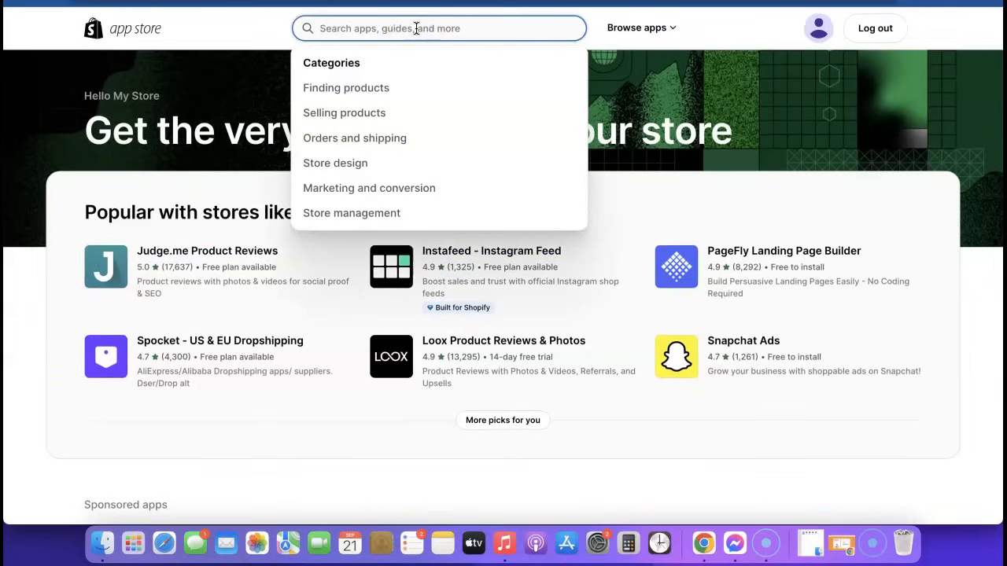
pyautogui.write('Kopy')
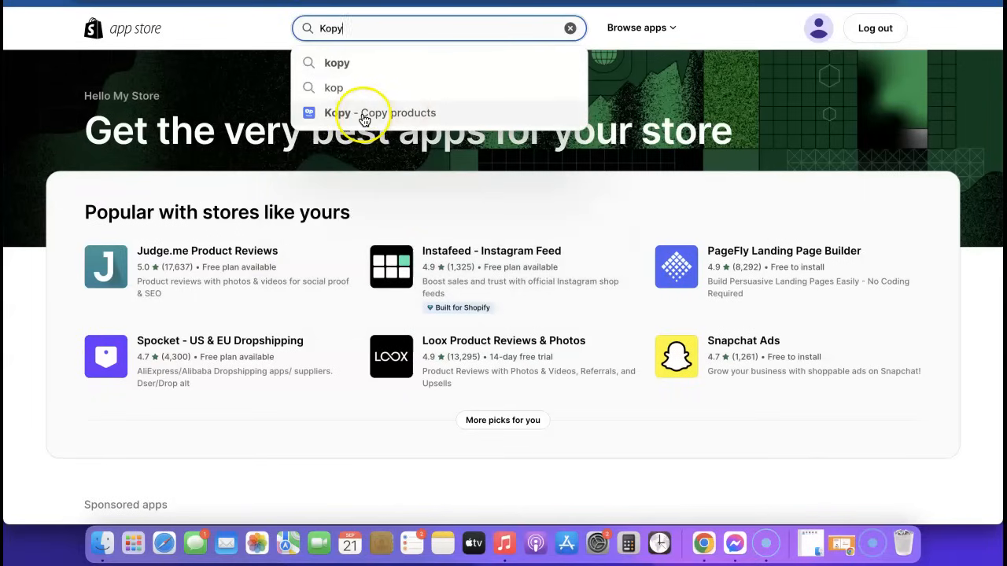
pyautogui.moveTo(362, 118); pyautogui.dragTo(365, 114)
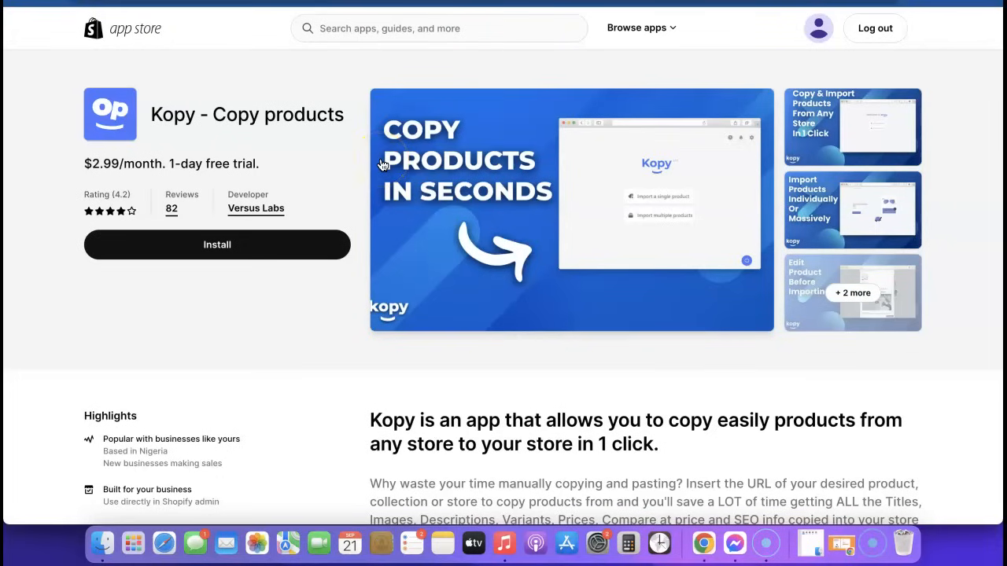
# Step: Install Kopy - Copy products and approve its $2.99/month Basic subscription
pyautogui.click(210, 245)
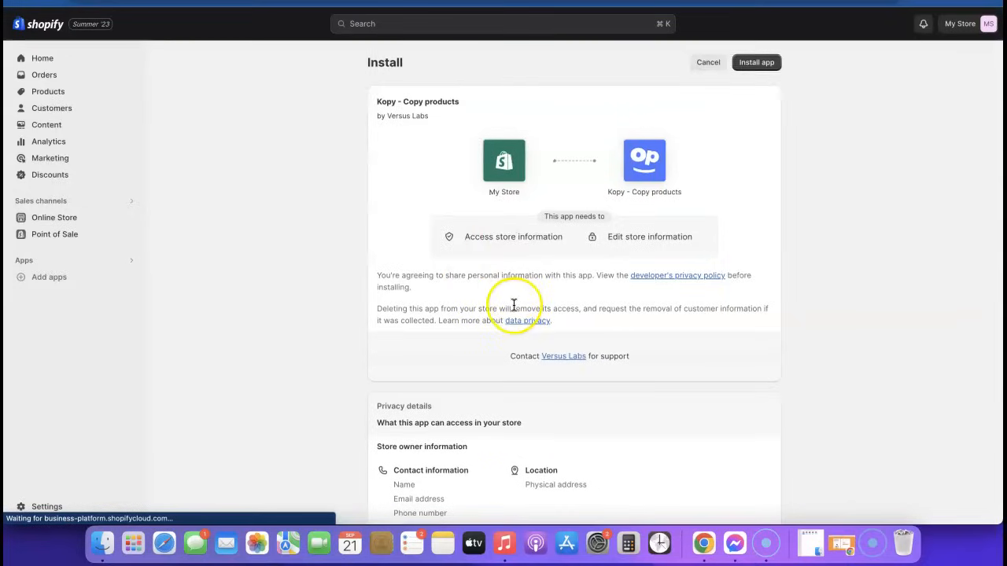
pyautogui.scroll(-5, 517, 307)
pyautogui.scroll(5, 879, 86)
pyautogui.click(758, 64)
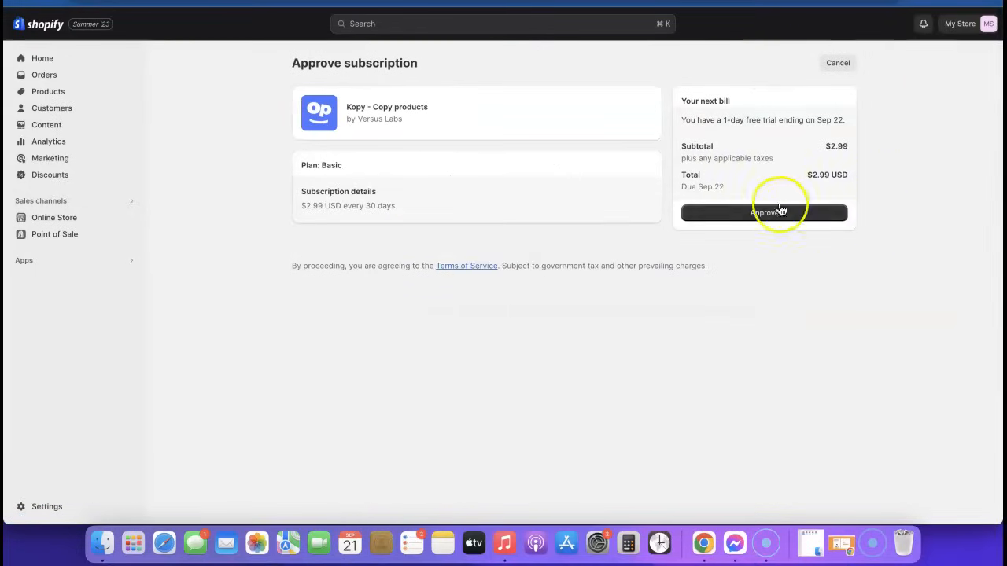
pyautogui.click(765, 216)
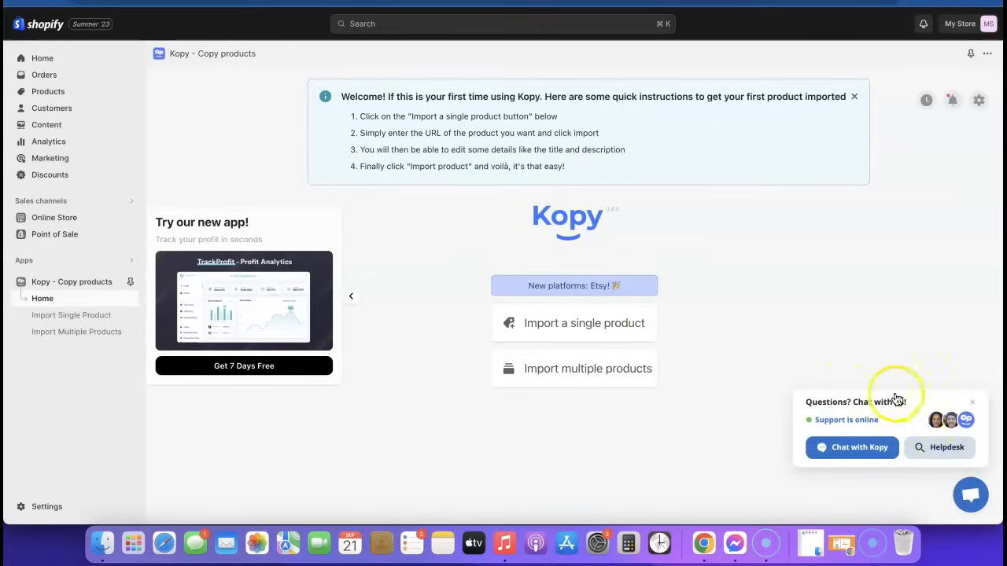
# Step: Dismiss the support chat and open Kopy's Import a single product form
pyautogui.click(973, 403)
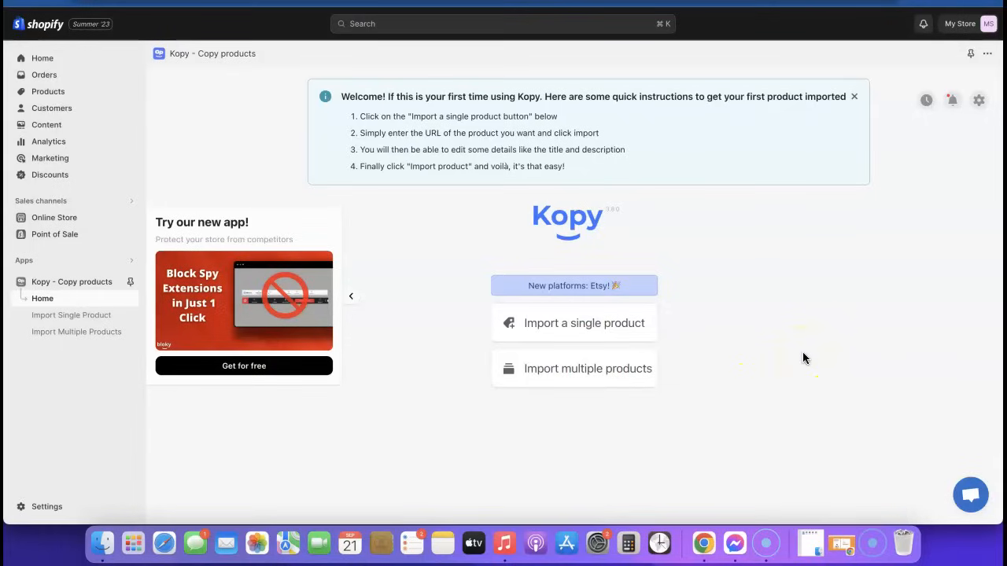
pyautogui.click(602, 370)
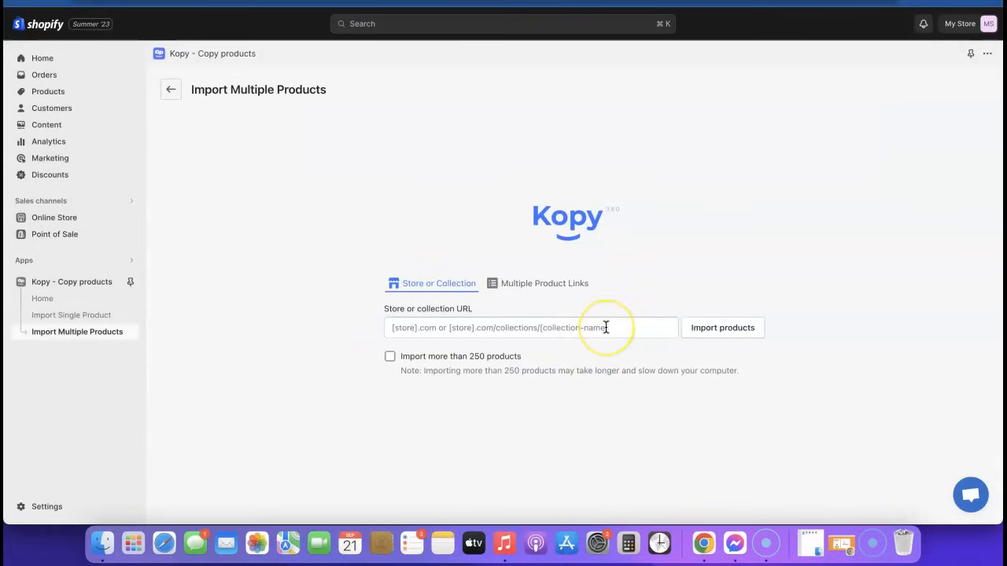
pyautogui.click(169, 91)
pyautogui.click(579, 325)
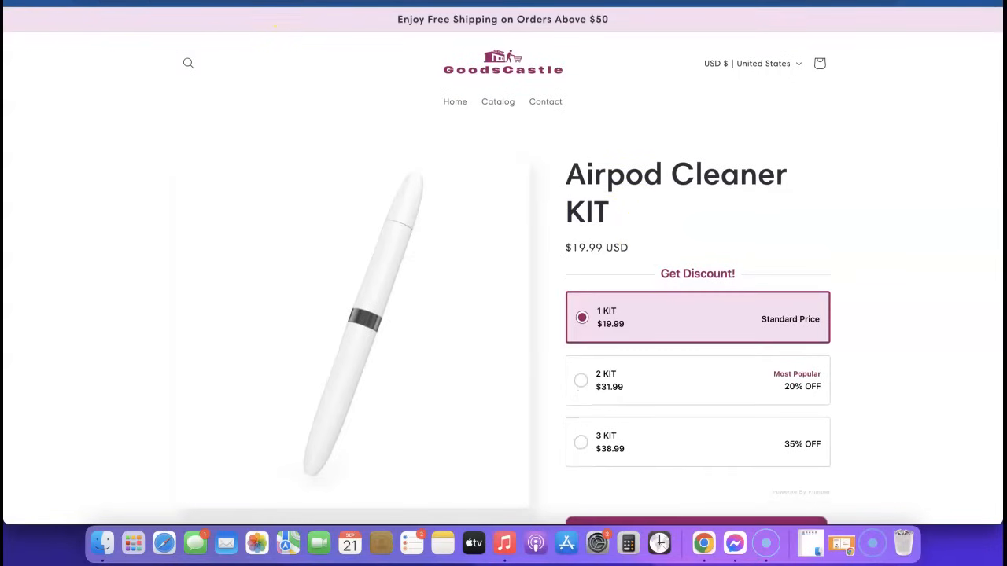
# Step: Copy the Airpod Cleaner KIT page address and focus Kopy's Product URL field
pyautogui.click(293, 1)
pyautogui.press('super+c')
pyautogui.rightClick(293, 2)
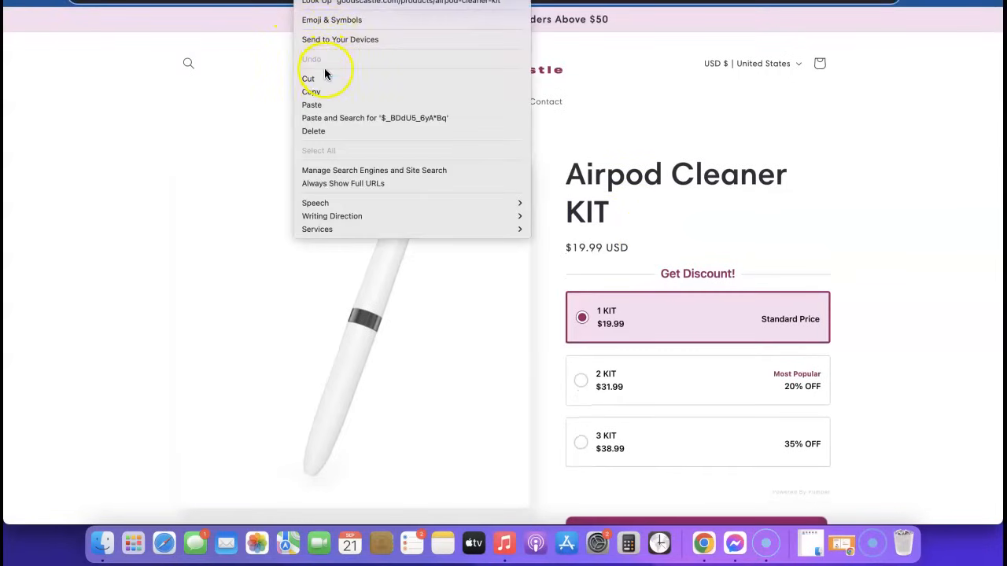
pyautogui.click(321, 93)
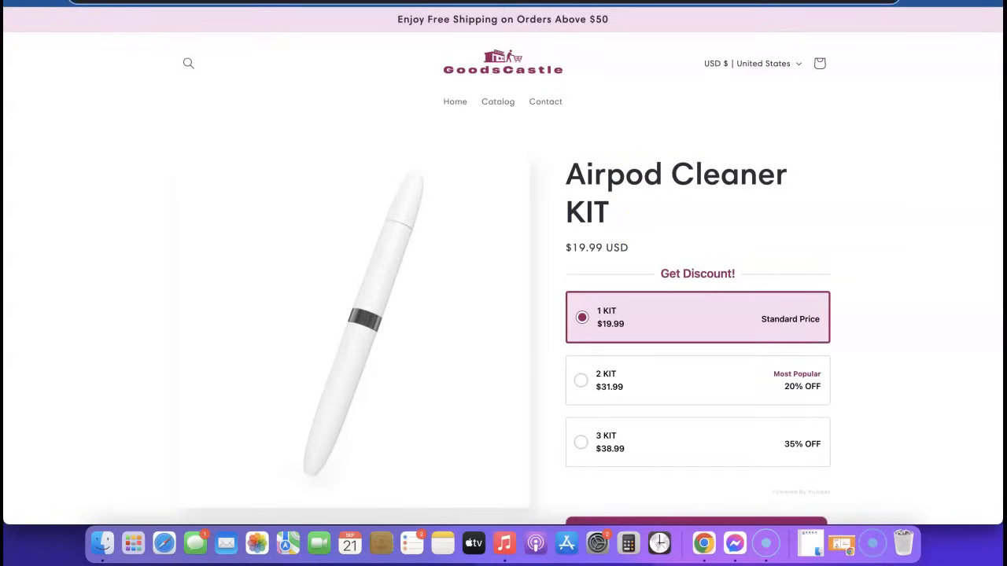
pyautogui.click(429, 1)
pyautogui.click(485, 311)
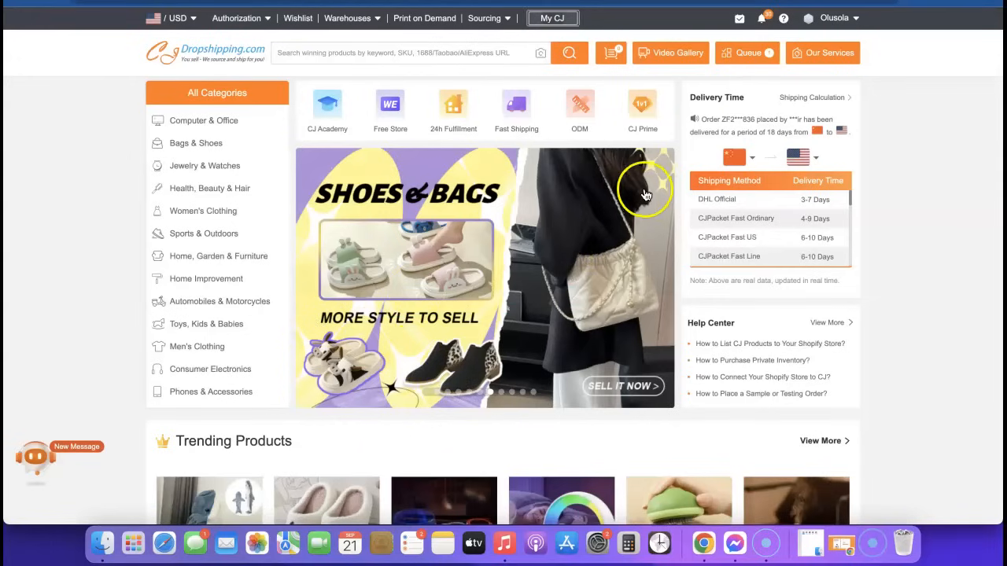
# Step: Scroll through CJdropshipping's Trending Products and New Products listings
pyautogui.scroll(-6, 634, 186)
pyautogui.scroll(-3, 632, 227)
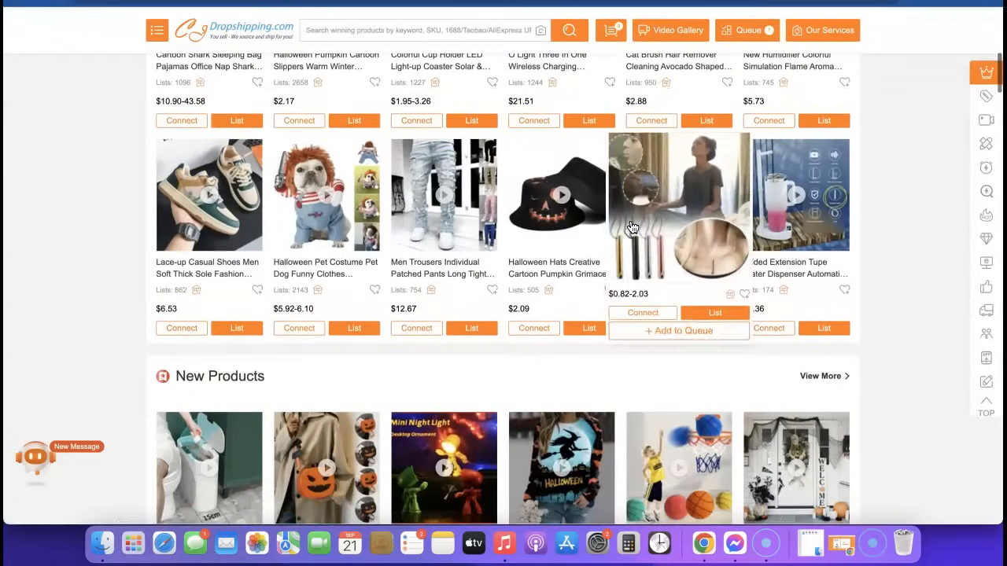
pyautogui.moveTo(450, 332)
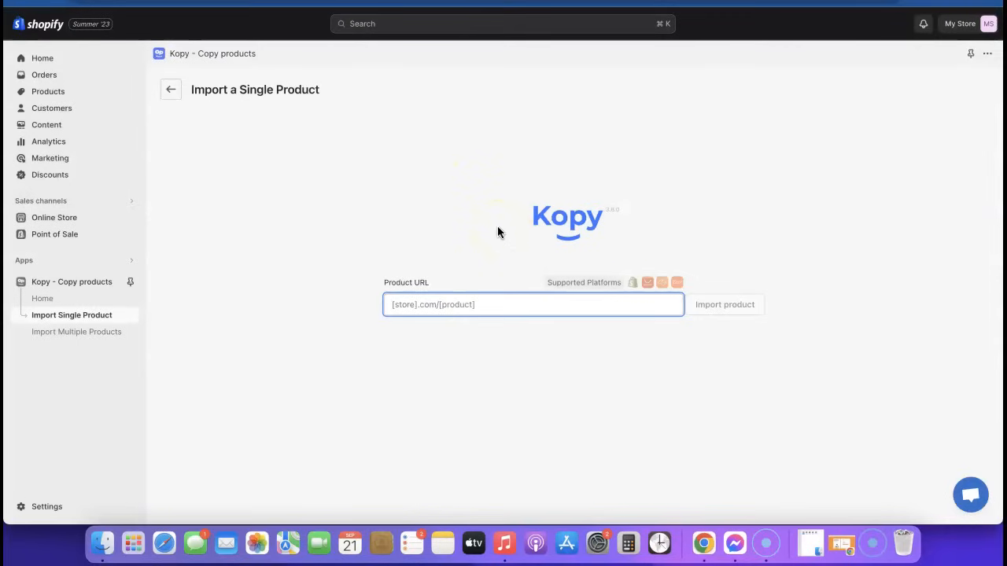
# Step: Paste the GoodsCastle product URL into Product URL and fetch the product
pyautogui.rightClick(462, 306)
pyautogui.press('super+v')
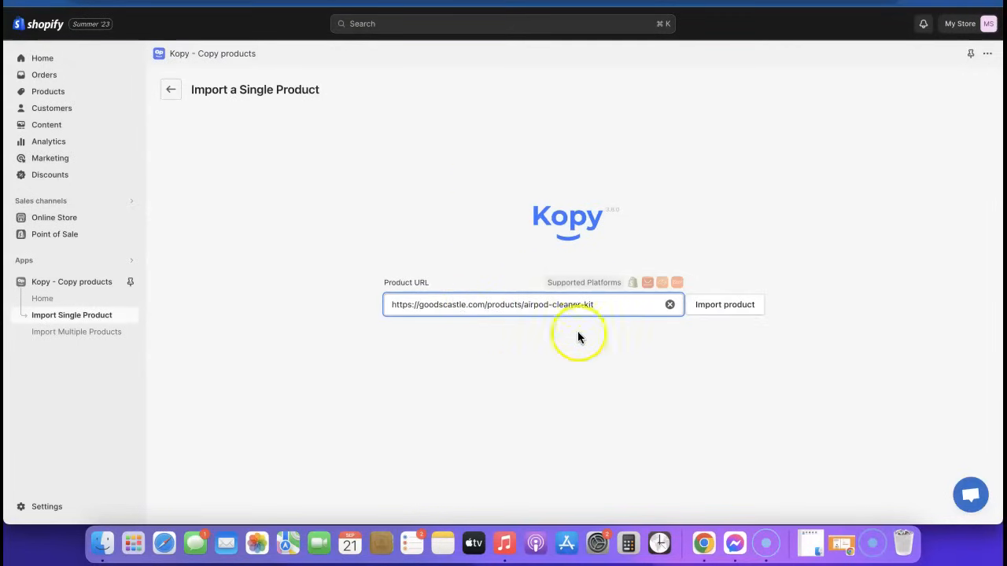
pyautogui.click(723, 312)
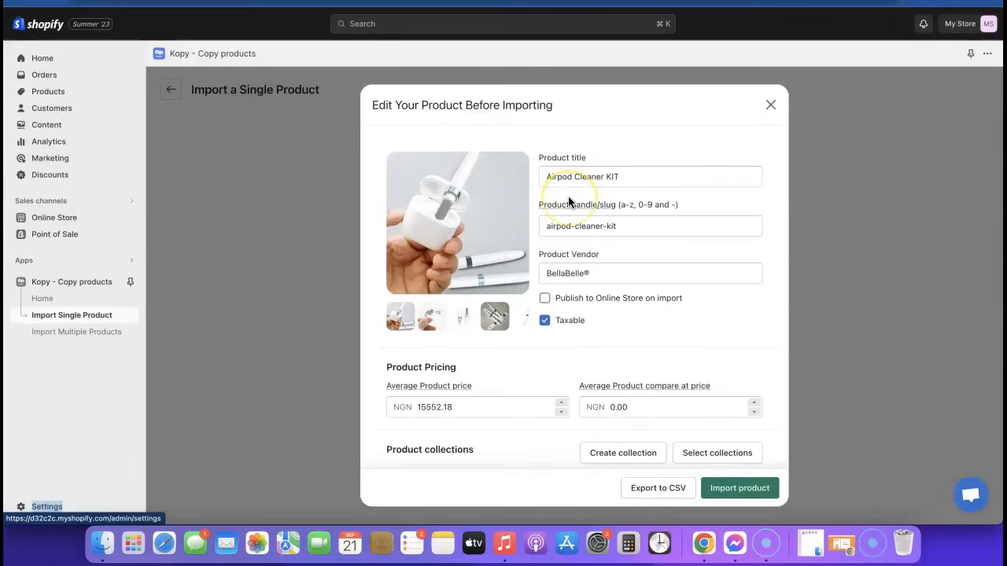
pyautogui.scroll(-1, 568, 196)
pyautogui.scroll(1, 568, 196)
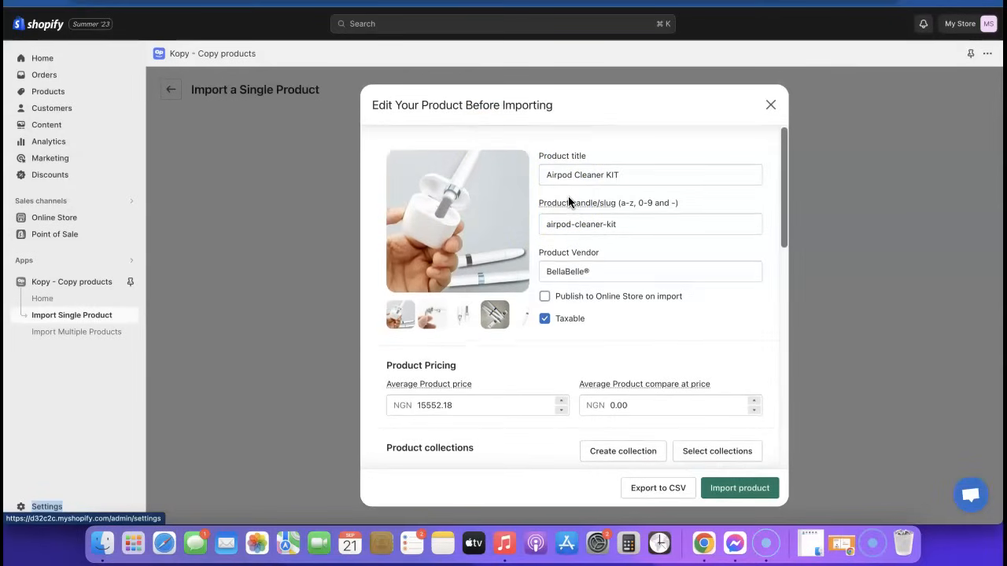
pyautogui.click(625, 171)
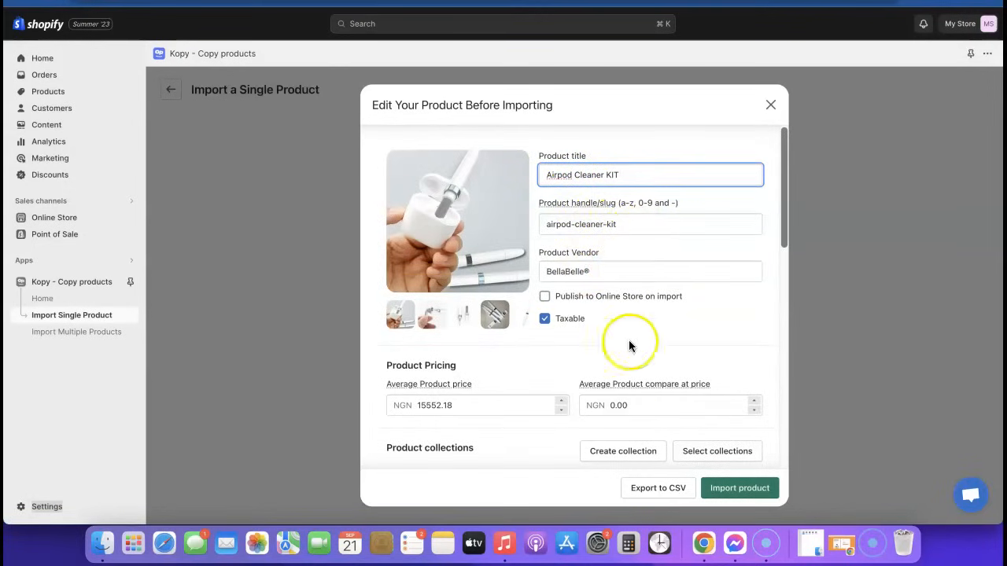
# Step: Review the fetched product, enable Publish to Online Store, disable Taxable, and import it
pyautogui.scroll(-2, 605, 332)
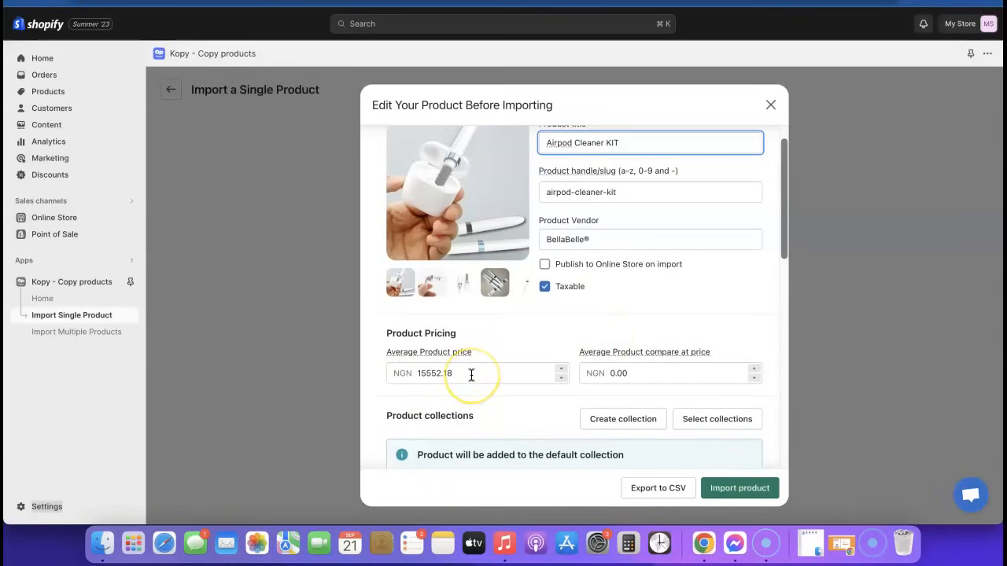
pyautogui.scroll(-3, 471, 374)
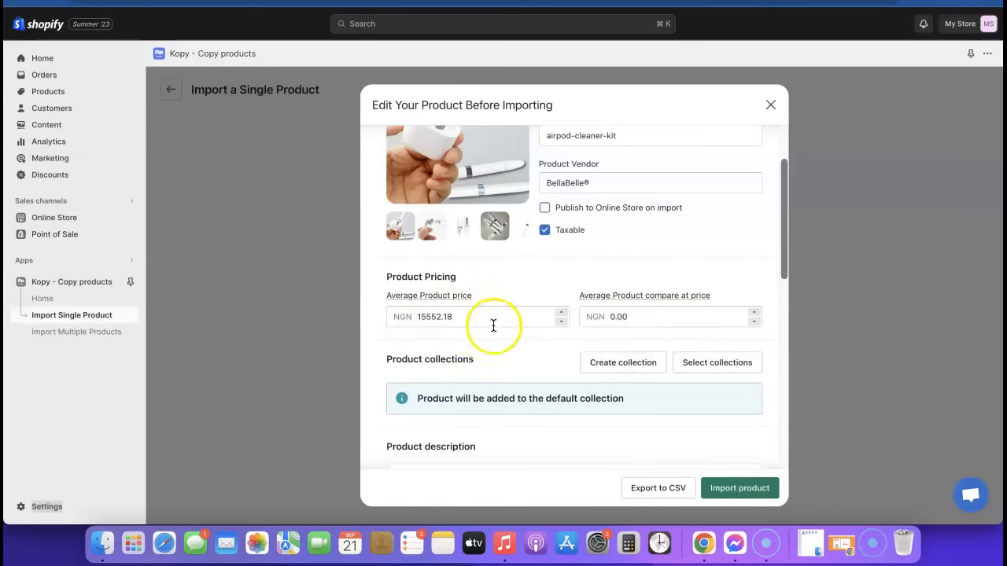
pyautogui.scroll(-5, 604, 334)
pyautogui.scroll(-1, 601, 337)
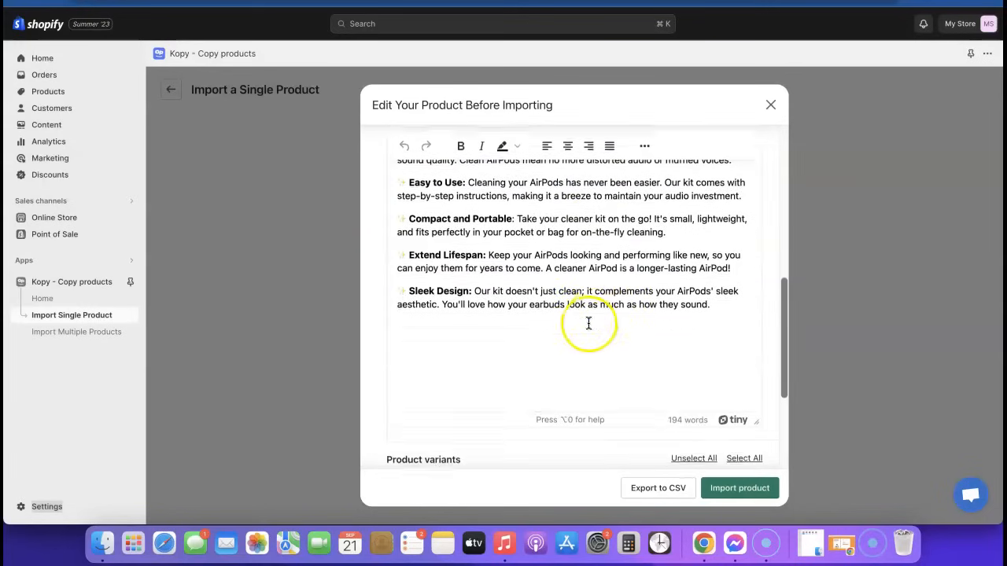
pyautogui.scroll(2, 588, 324)
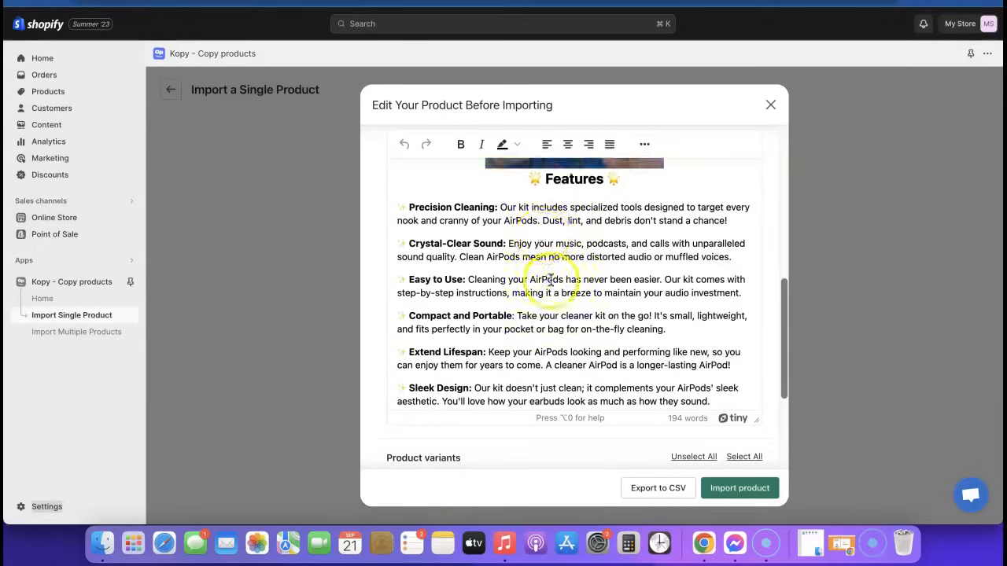
pyautogui.scroll(-3, 560, 290)
pyautogui.scroll(-4, 582, 303)
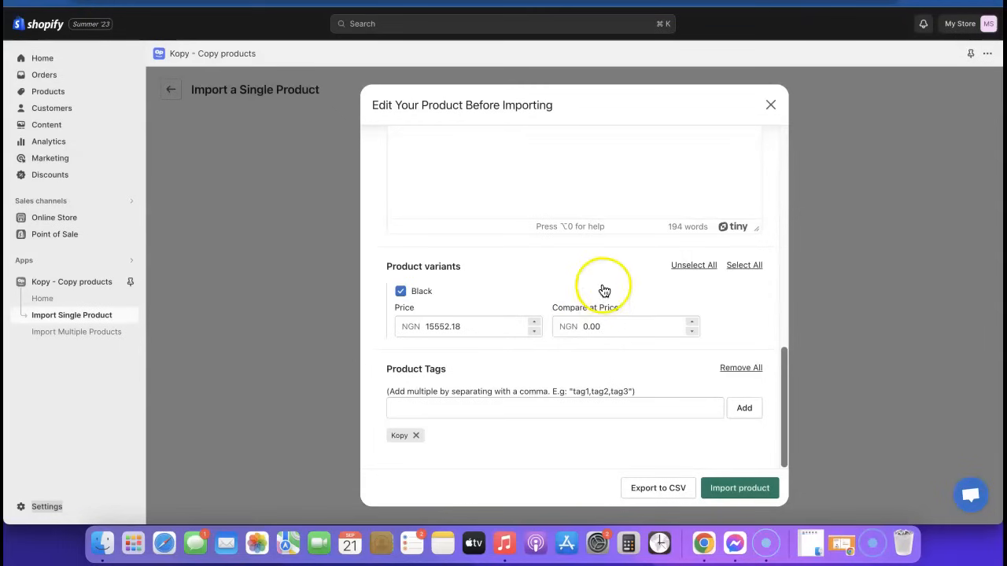
pyautogui.scroll(10, 664, 412)
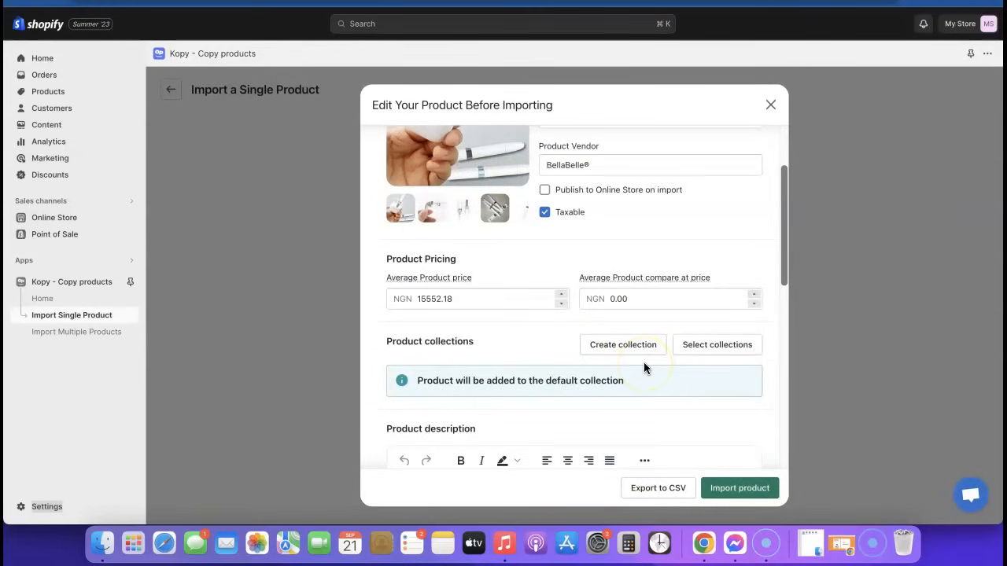
pyautogui.click(544, 192)
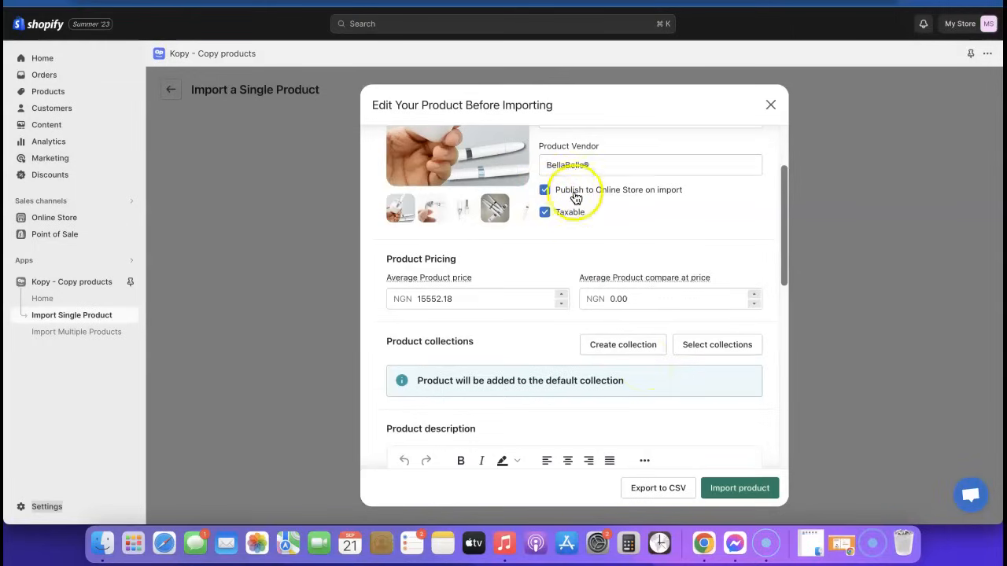
pyautogui.click(546, 213)
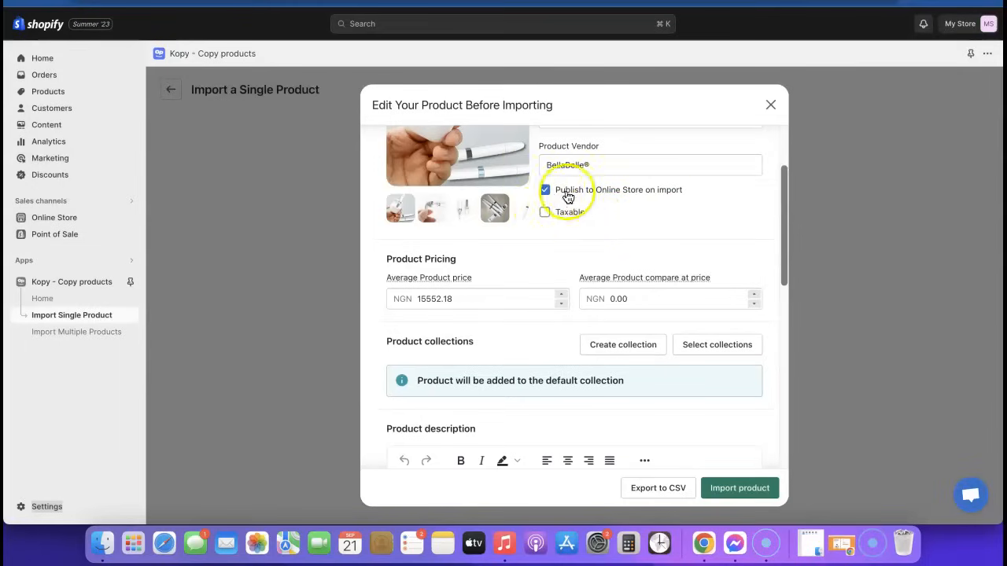
pyautogui.click(748, 490)
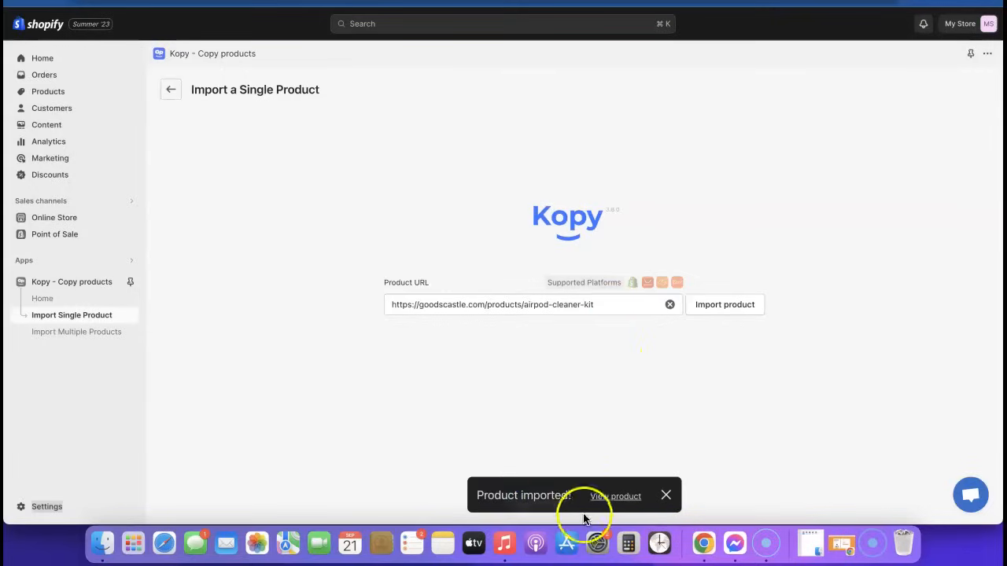
pyautogui.click(618, 496)
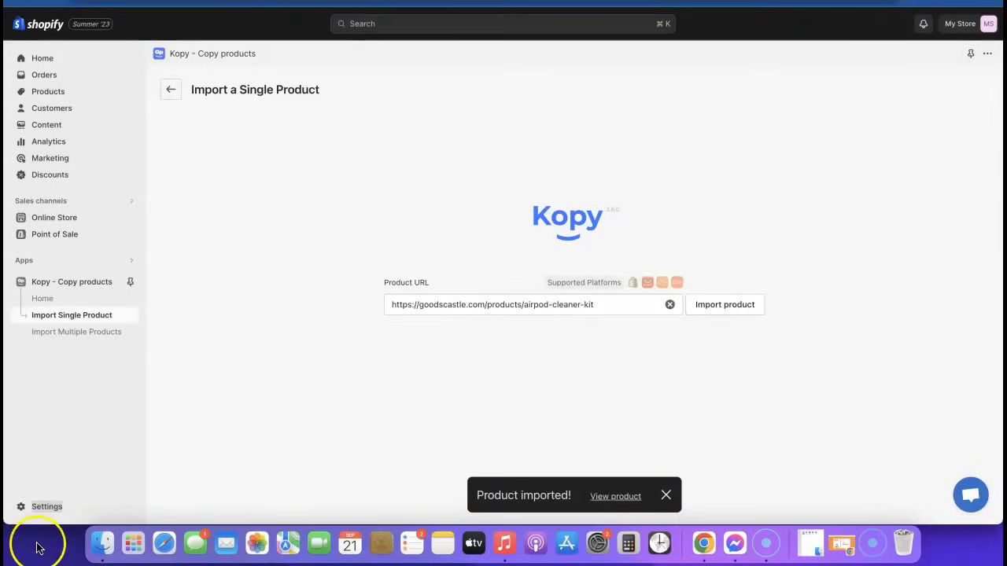
# Step: Change the store currency to US dollars (USD) in Settings and save
pyautogui.click(24, 507)
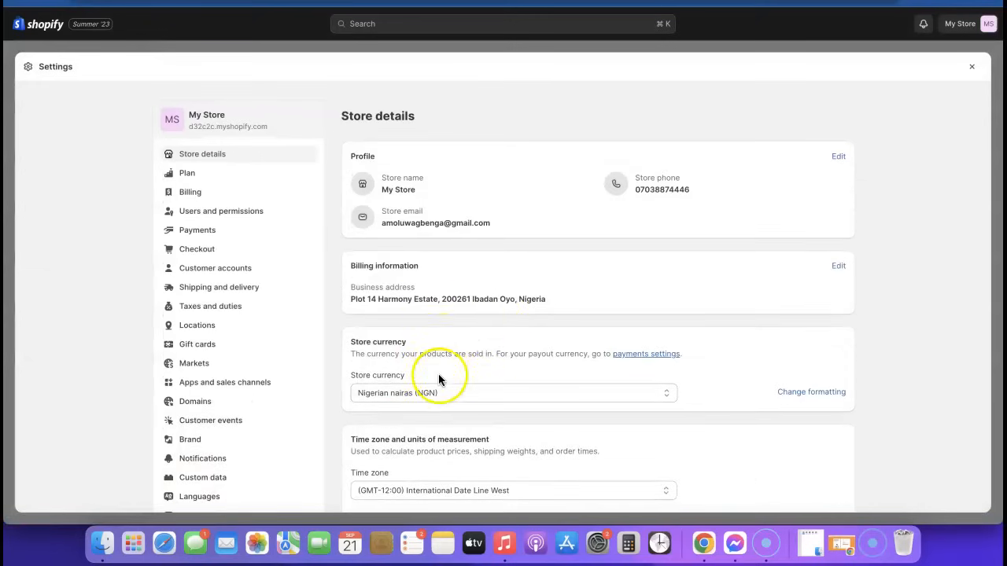
pyautogui.click(574, 391)
pyautogui.scroll(-10, 532, 340)
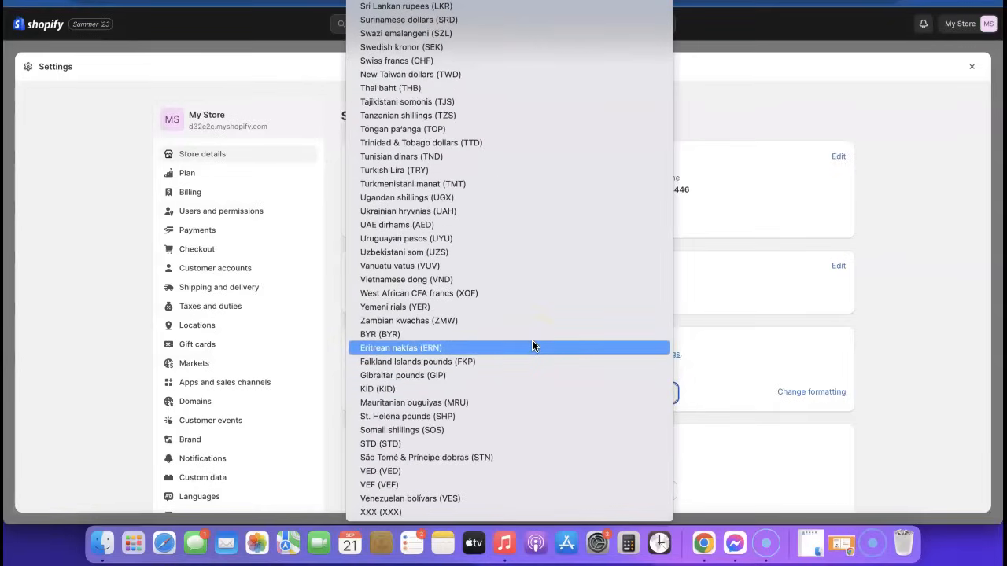
pyautogui.scroll(15, 465, 440)
pyautogui.click(464, 435)
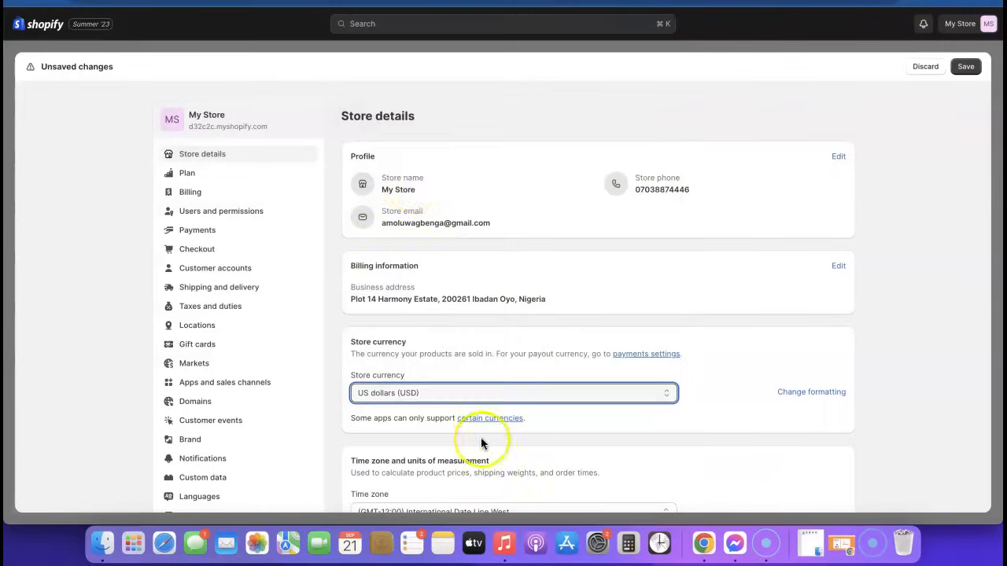
pyautogui.scroll(-2, 496, 404)
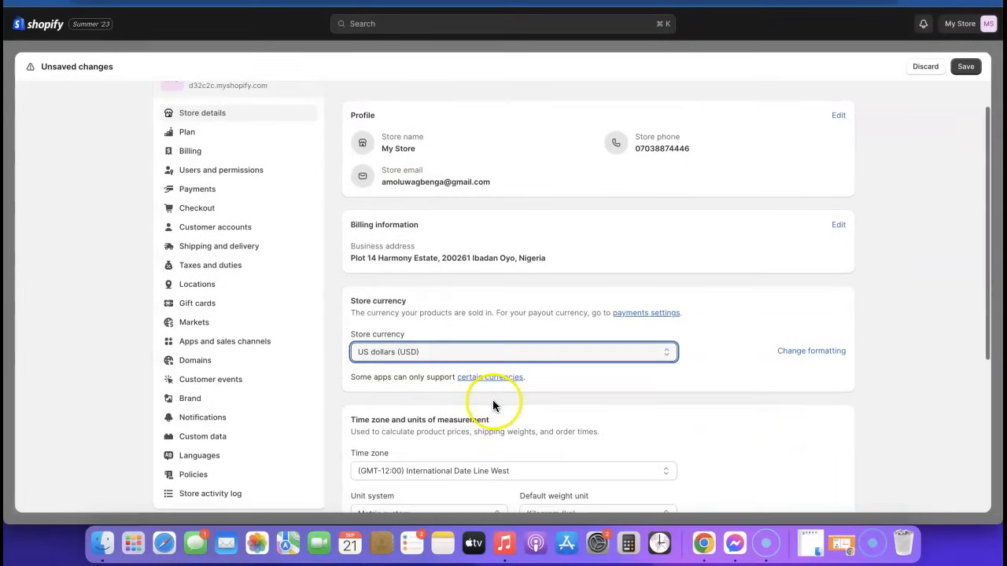
pyautogui.click(966, 66)
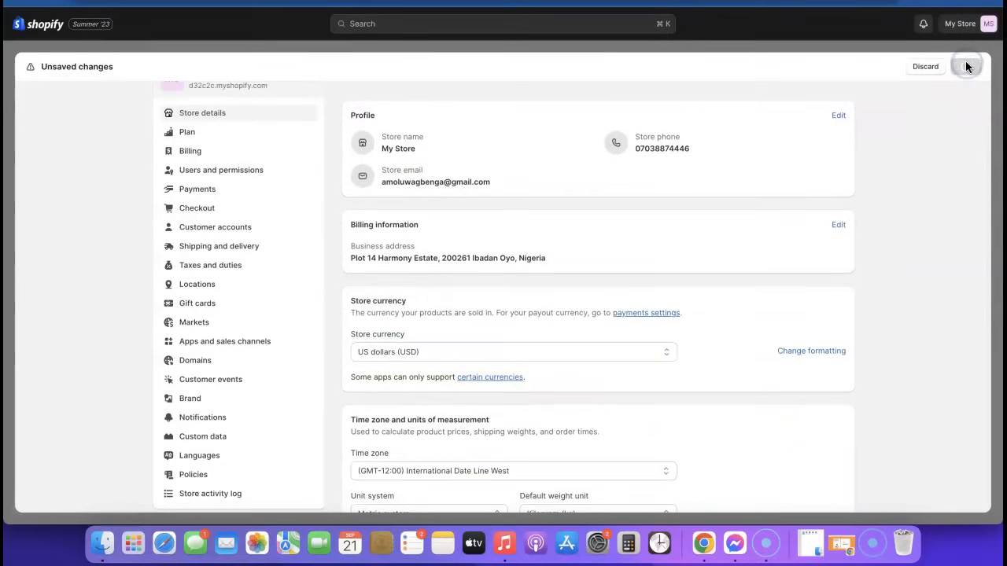
# Step: Reload the storefront product page to check USD prices, then close Settings
pyautogui.scroll(-5, 607, 269)
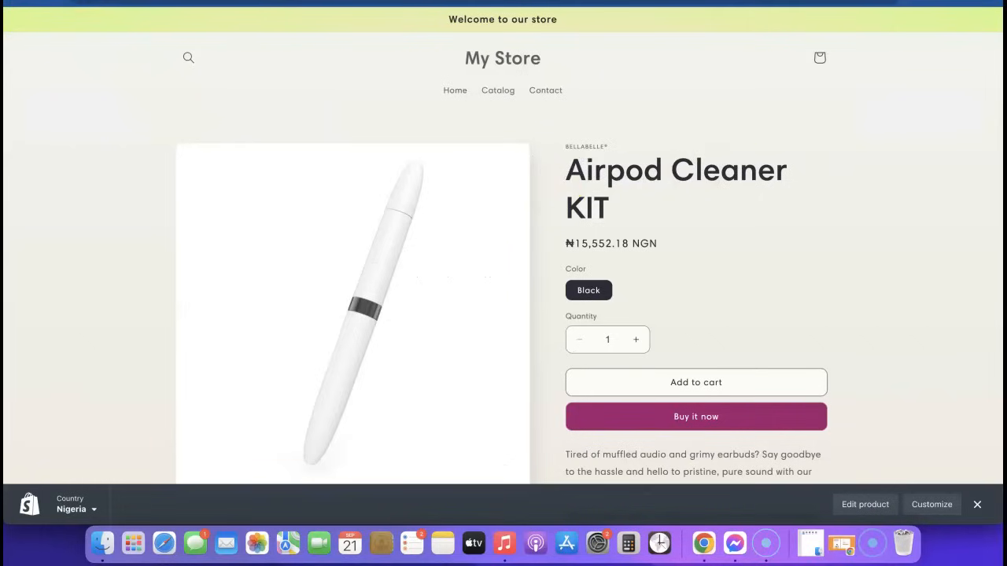
pyautogui.click(542, 2)
pyautogui.press('Return')
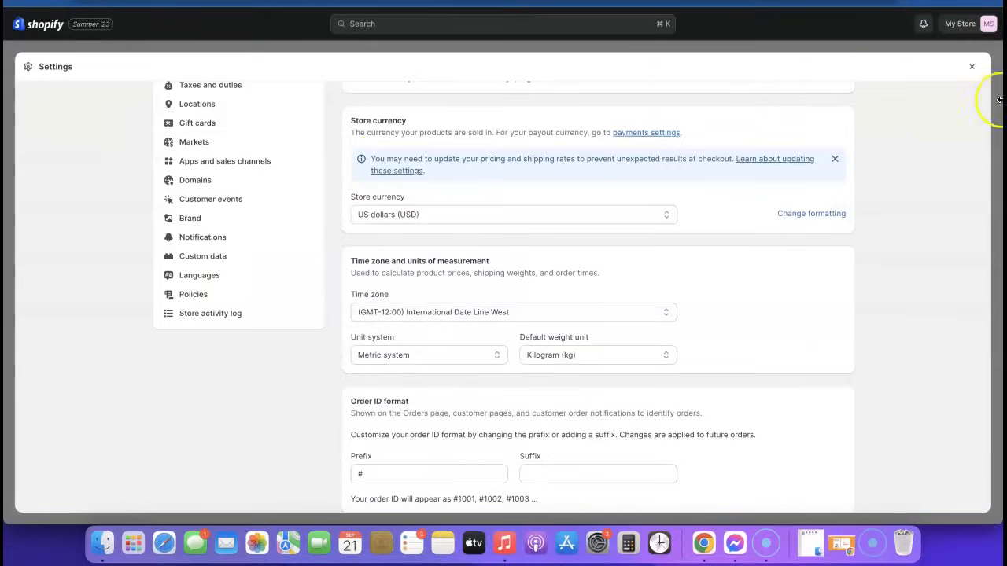
pyautogui.click(973, 69)
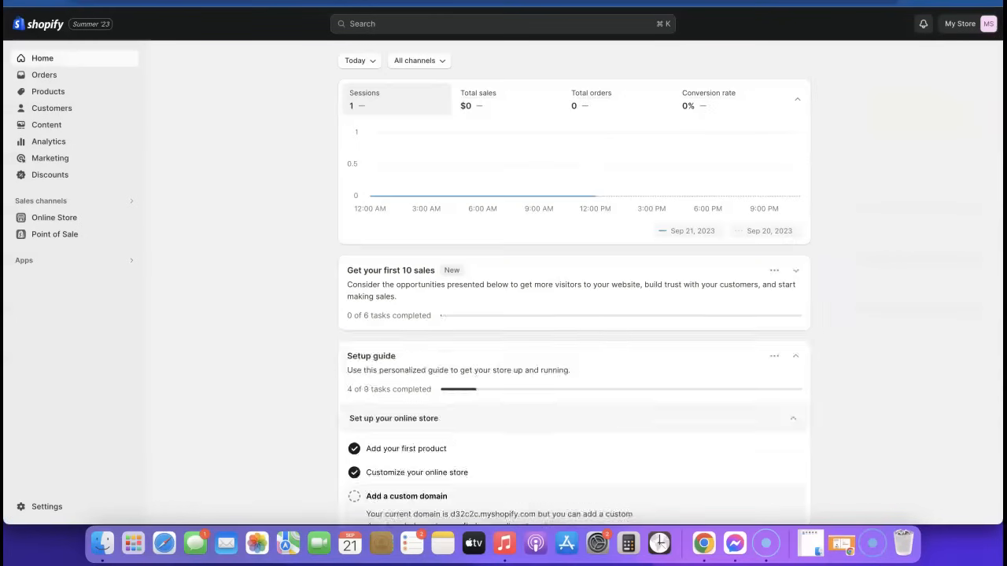
# Step: Set the Airpod Cleaner KIT Black variant price to $19.99 and save the product
pyautogui.click(46, 94)
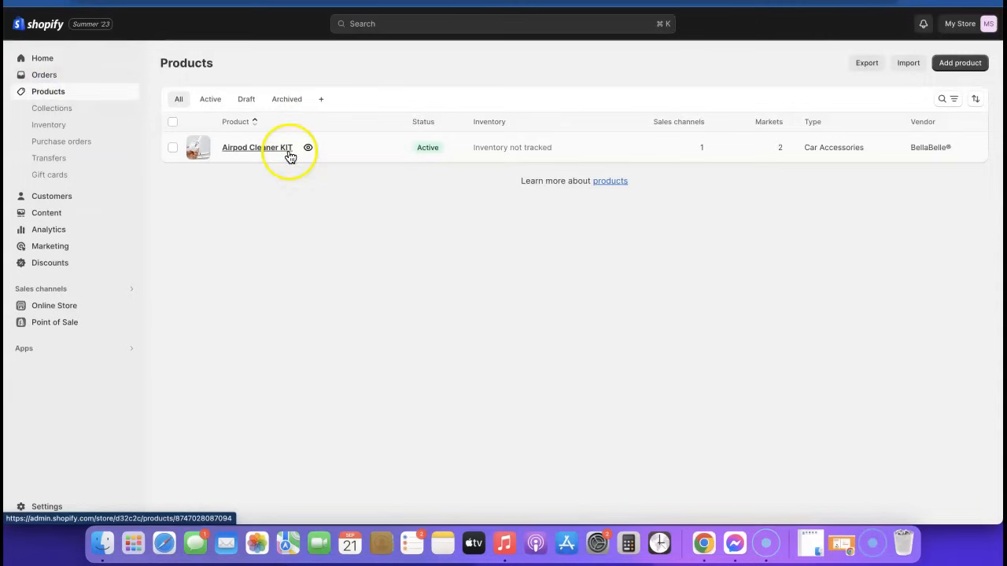
pyautogui.click(265, 148)
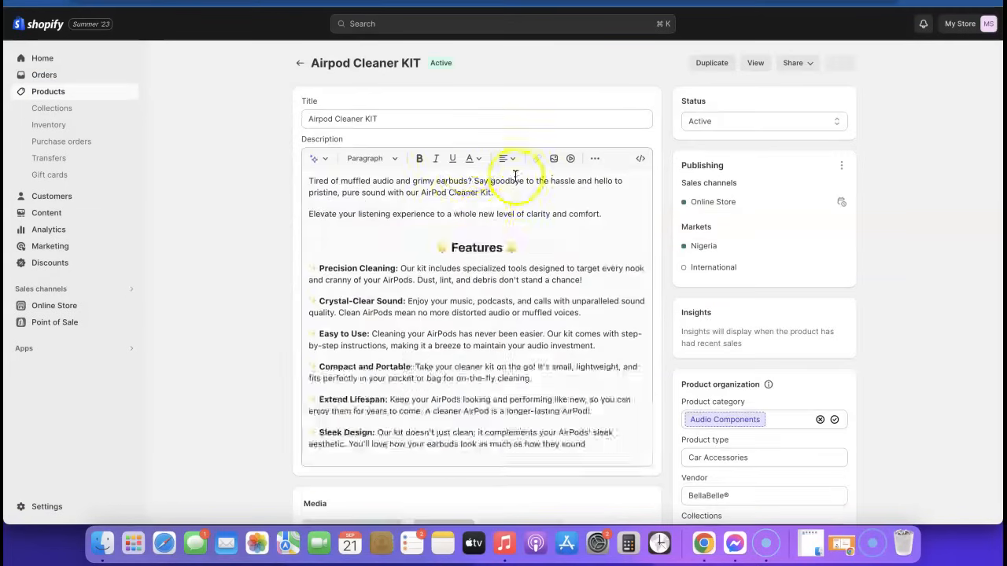
pyautogui.scroll(-5, 652, 175)
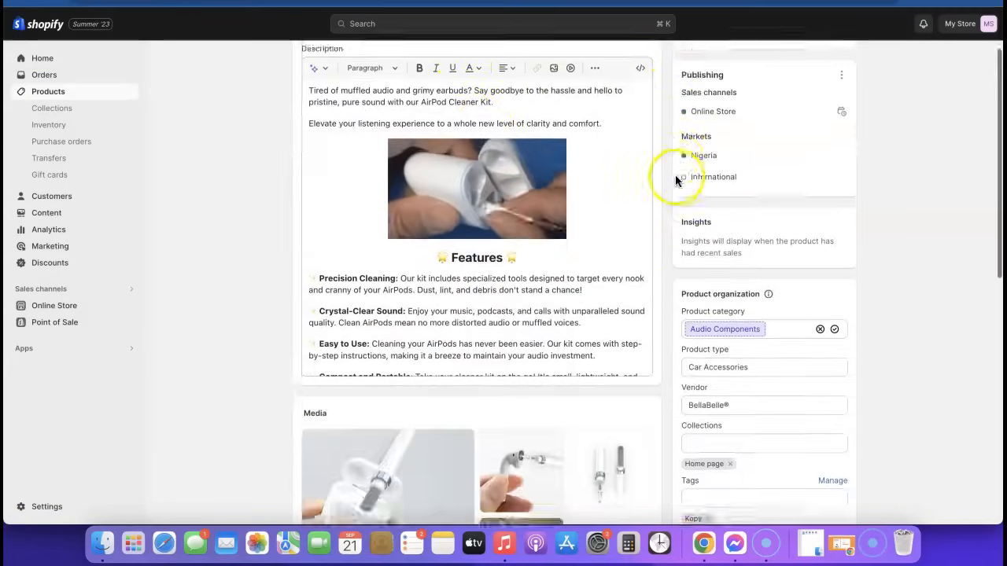
pyautogui.scroll(-6, 673, 180)
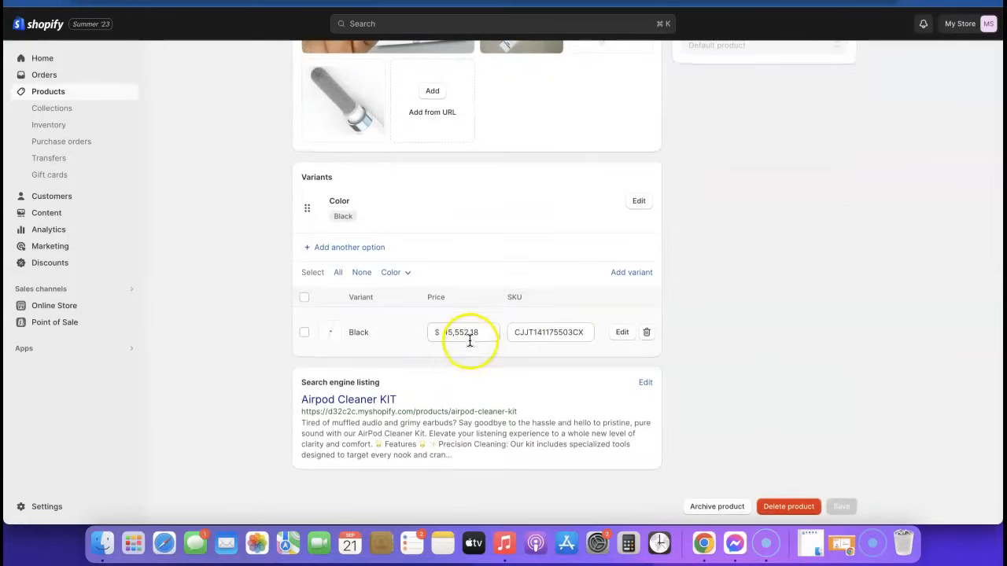
pyautogui.click(478, 332)
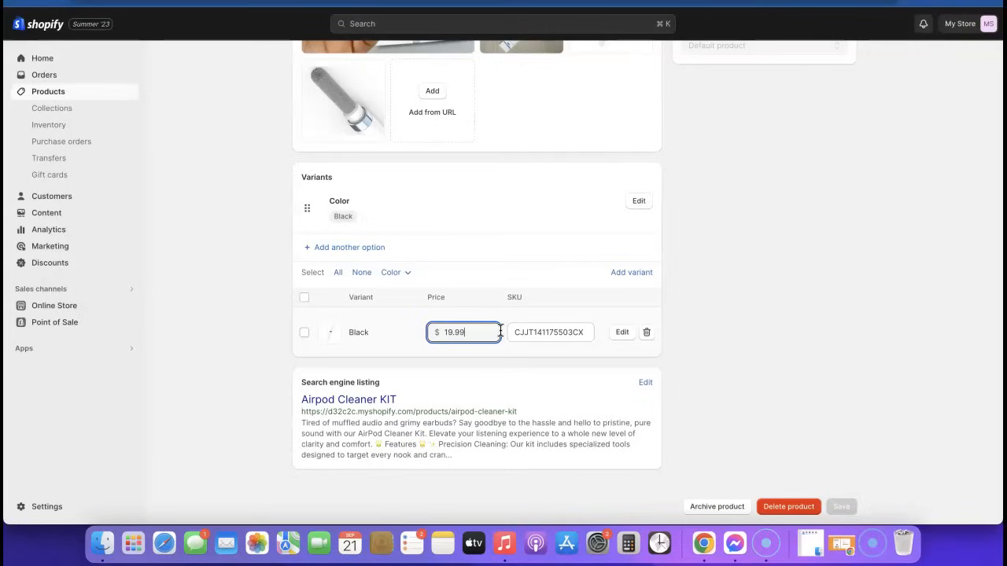
pyautogui.click(416, 336)
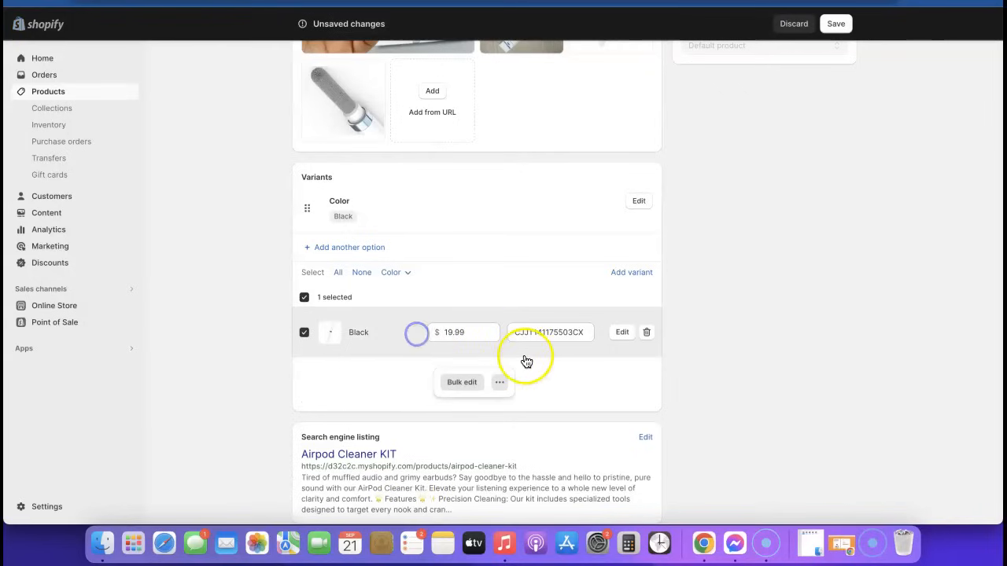
pyautogui.scroll(5, 829, 150)
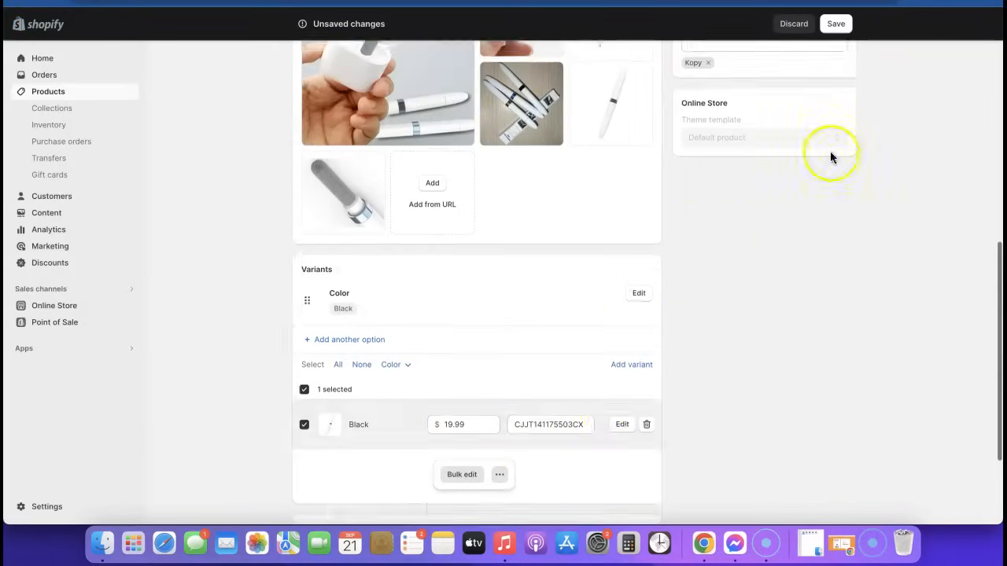
pyautogui.click(836, 23)
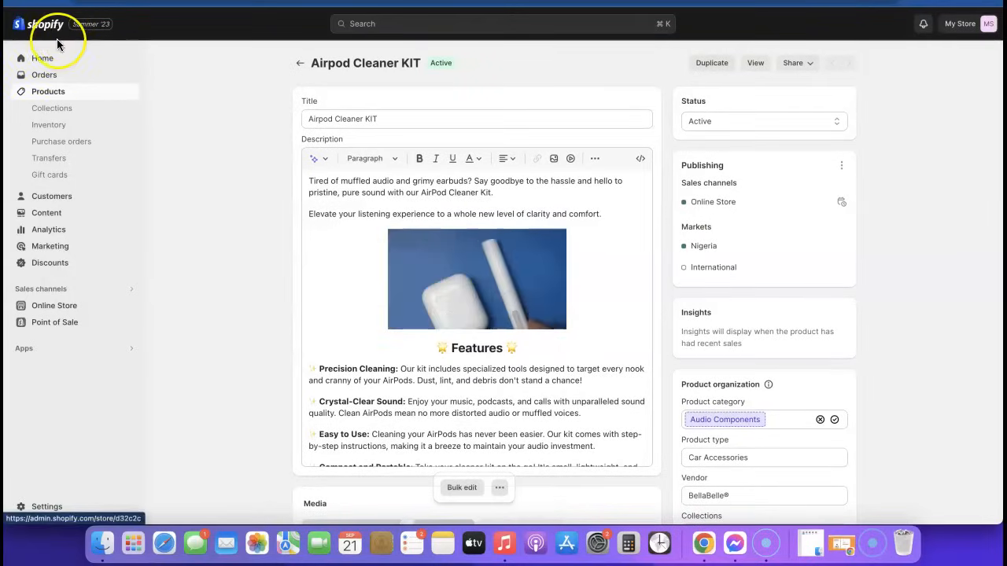
# Step: Customize the Sense theme and switch the editor to the Products > Default product template
pyautogui.click(53, 307)
pyautogui.scroll(-1, 787, 338)
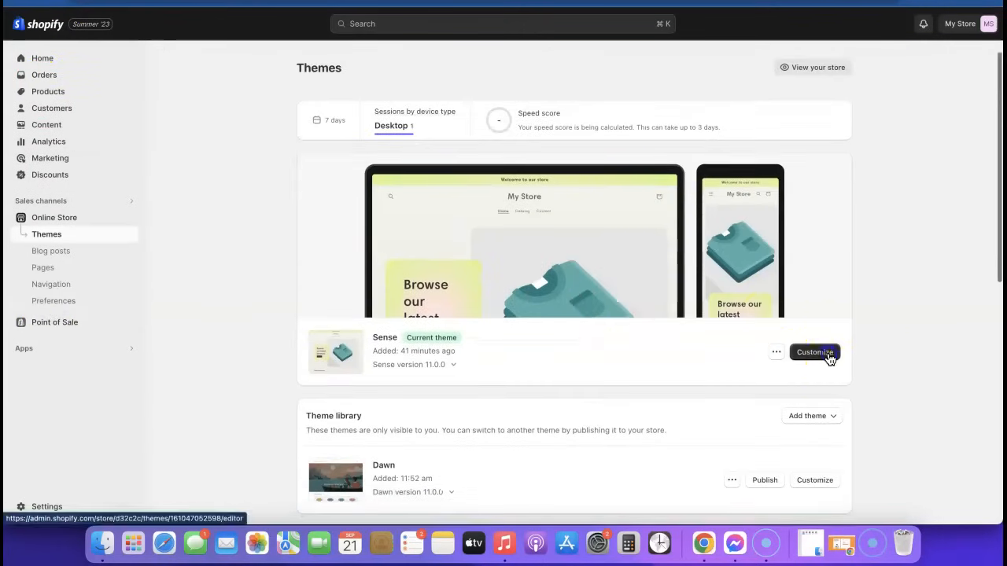
pyautogui.click(824, 353)
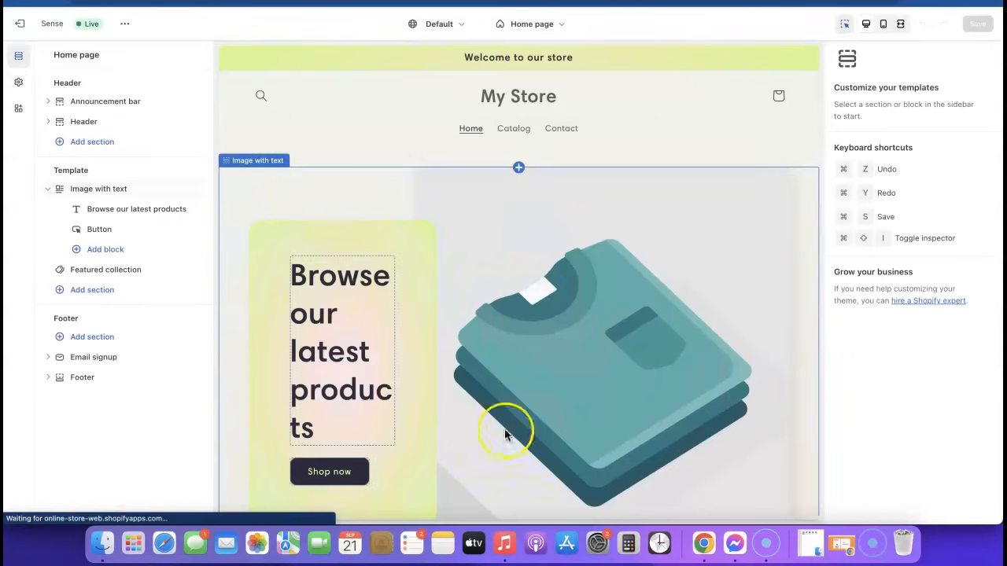
pyautogui.click(557, 25)
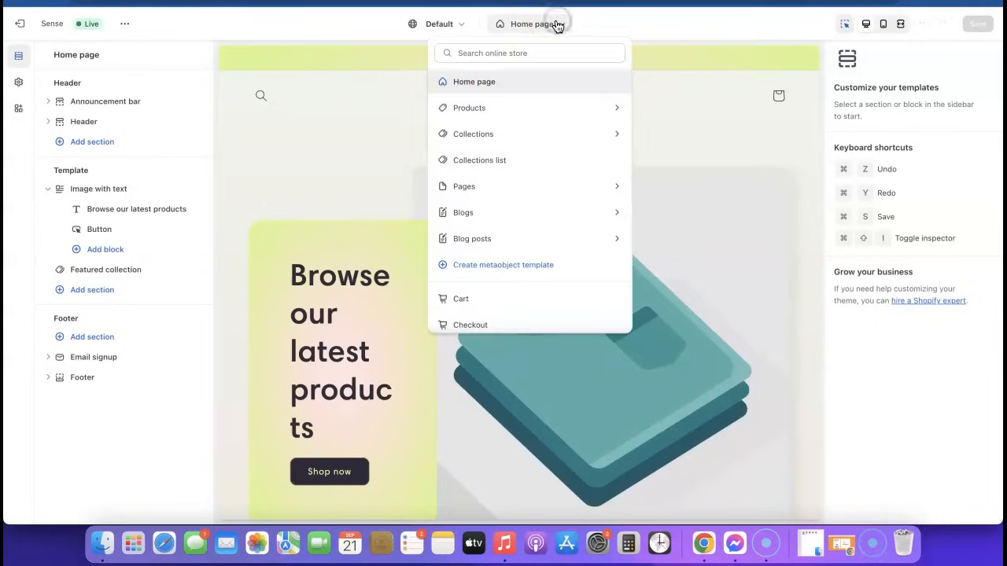
pyautogui.click(465, 109)
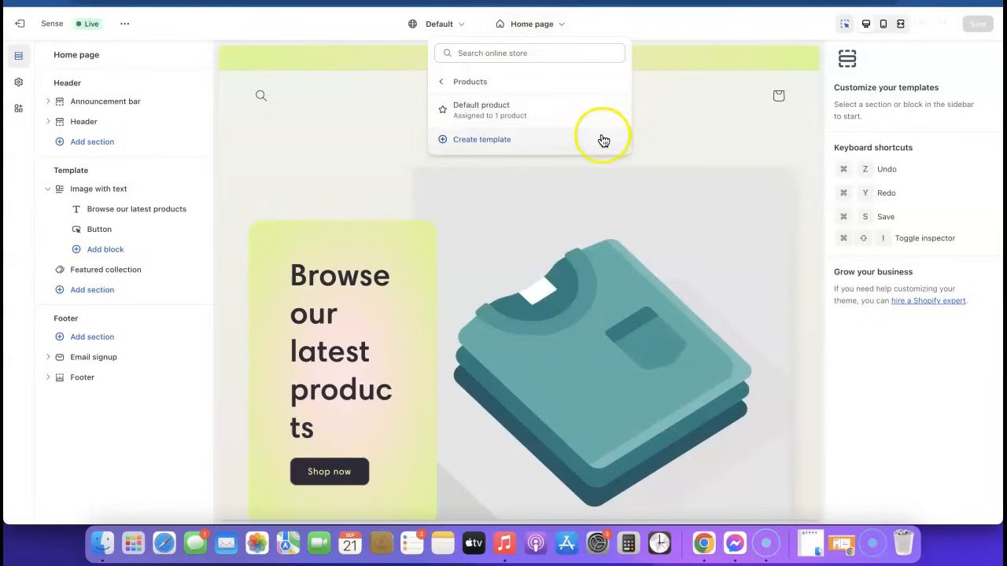
pyautogui.click(485, 120)
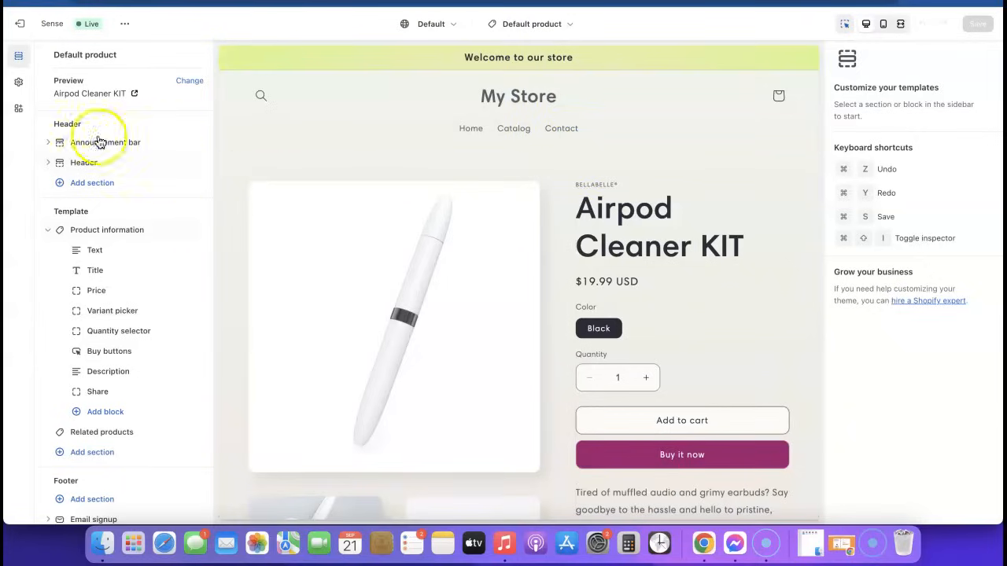
# Step: Upload Airpod KIT (1).png and set it as the Sense theme logo
pyautogui.click(17, 84)
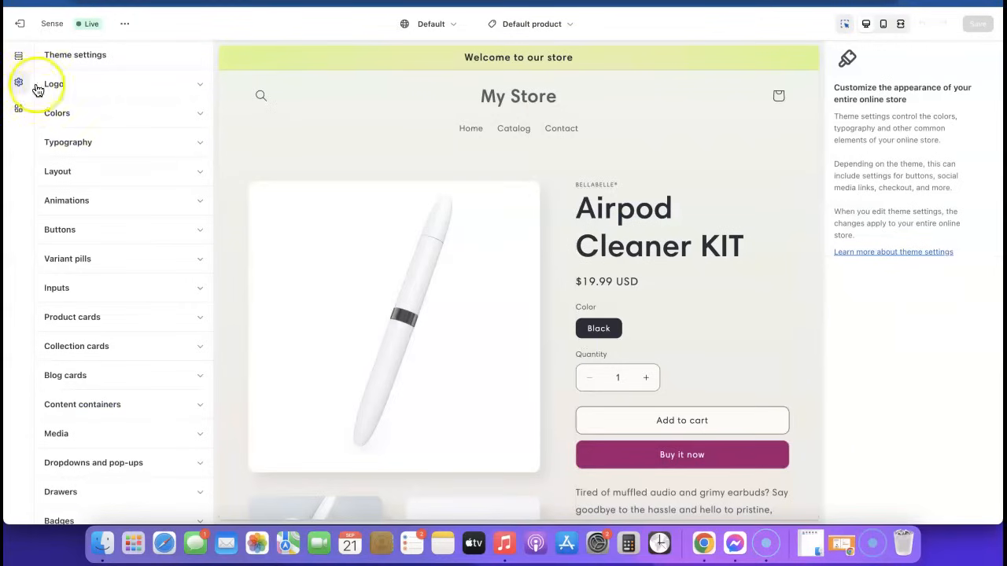
pyautogui.click(201, 88)
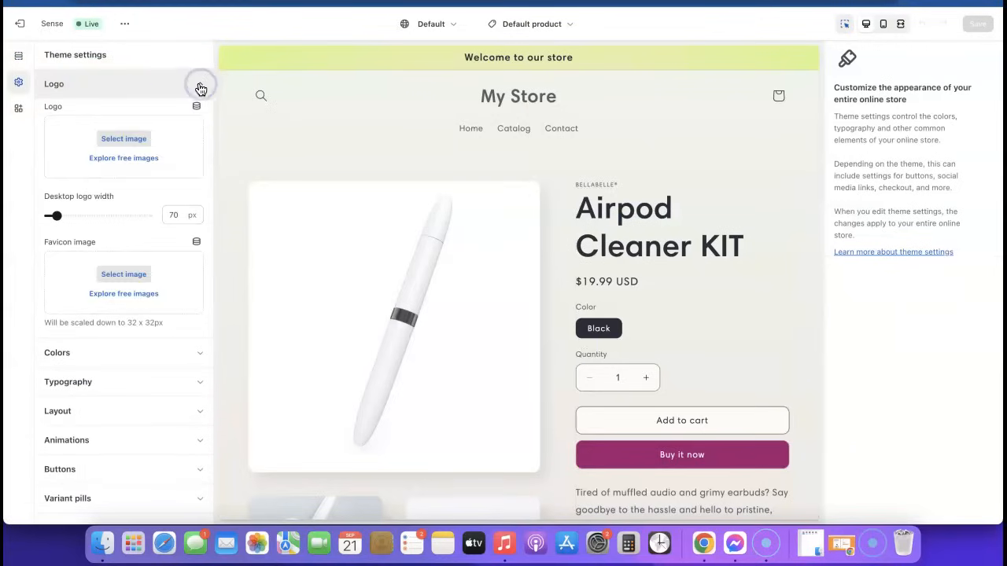
pyautogui.click(124, 139)
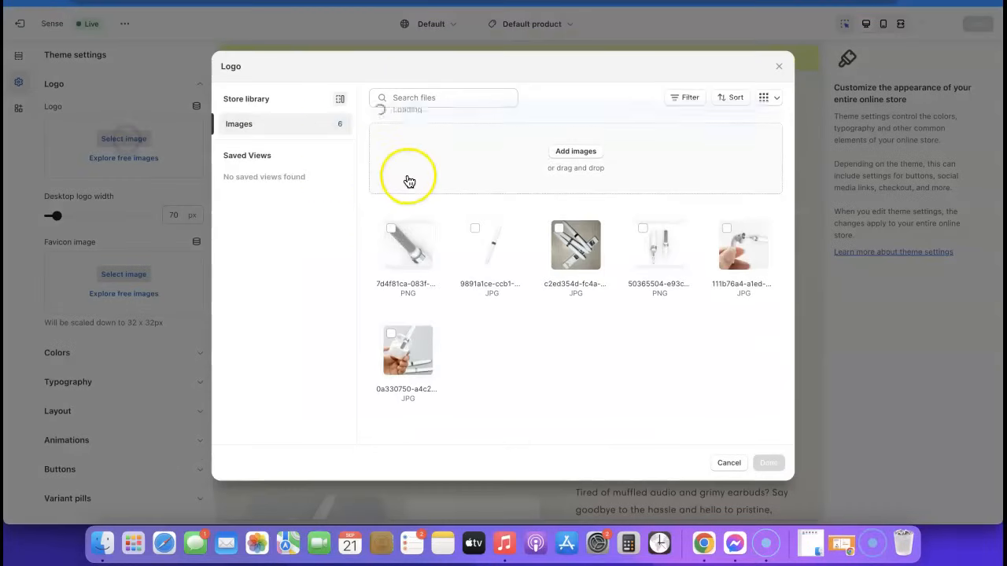
pyautogui.click(577, 153)
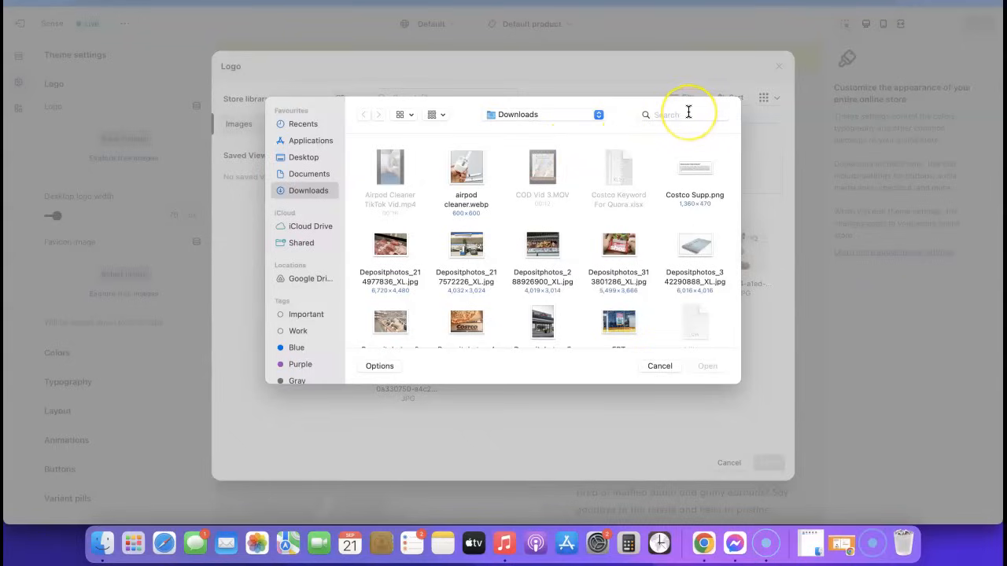
pyautogui.write('airpod')
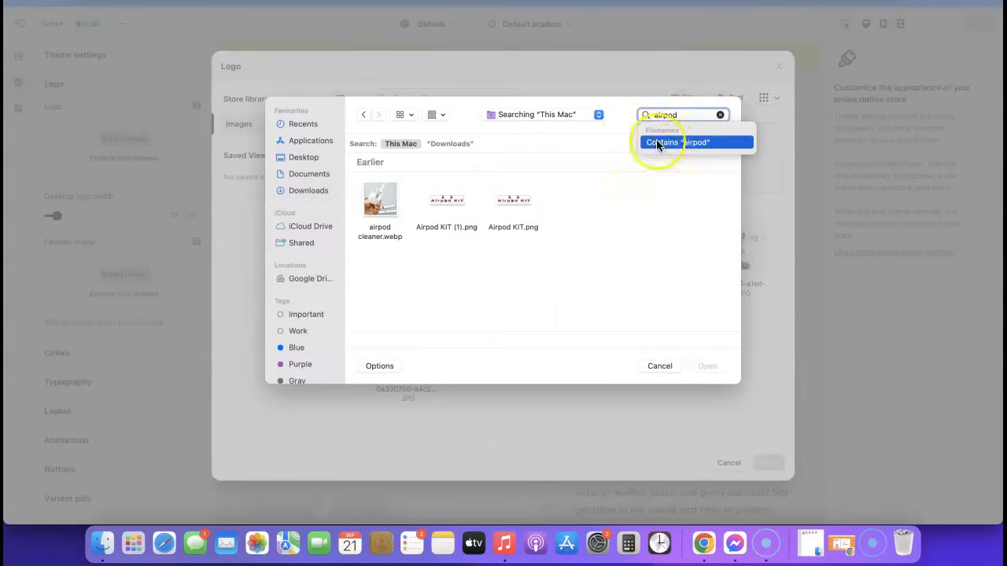
pyautogui.click(450, 203)
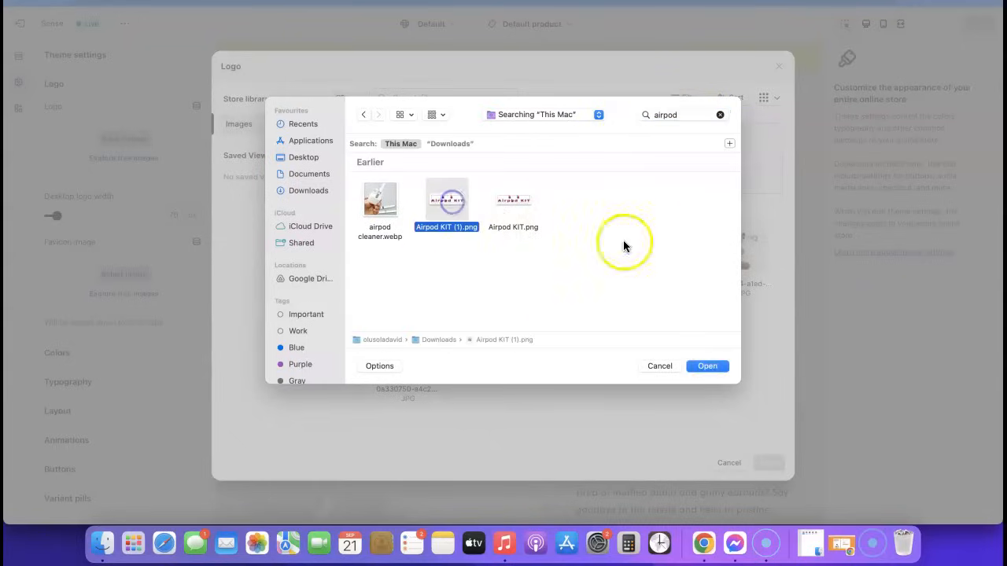
pyautogui.click(704, 367)
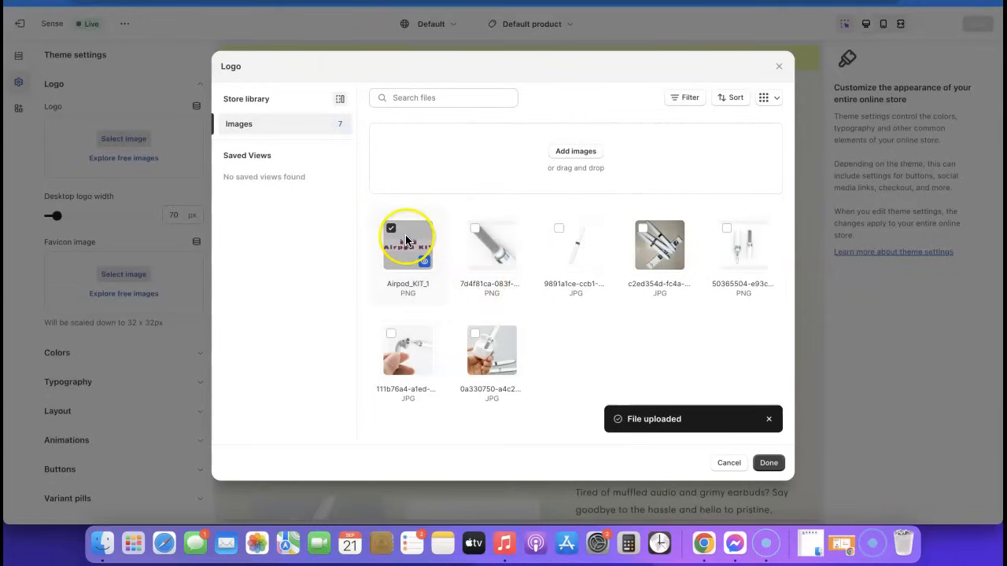
pyautogui.click(408, 248)
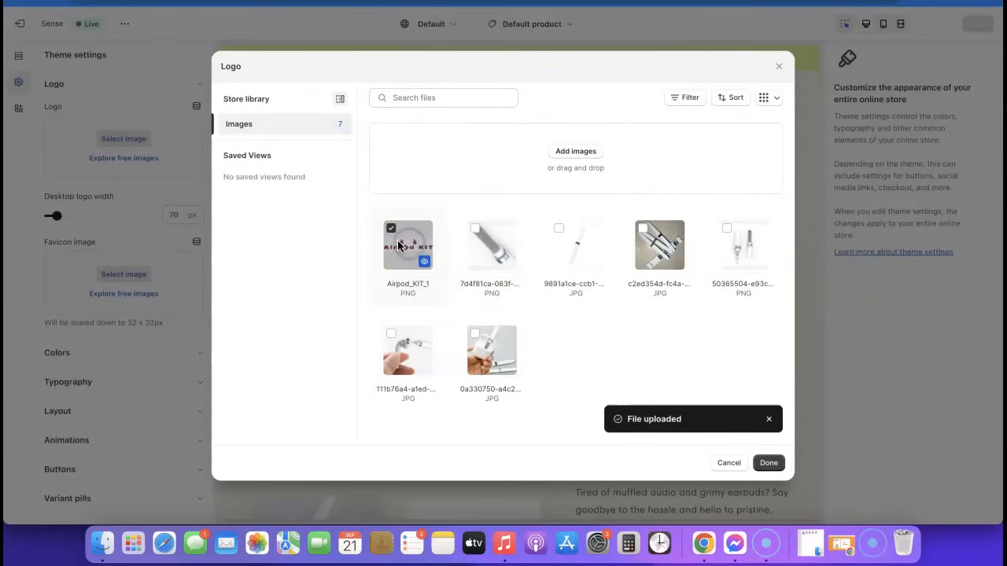
pyautogui.click(767, 464)
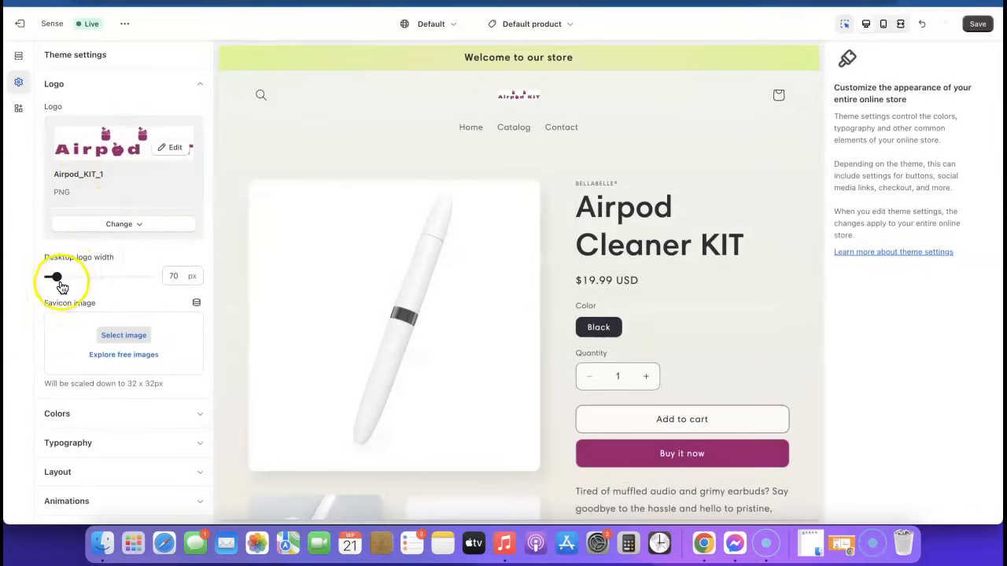
# Step: Set the desktop logo width to 240 px and check the header in mobile and desktop previews
pyautogui.moveTo(57, 276); pyautogui.dragTo(56, 277)
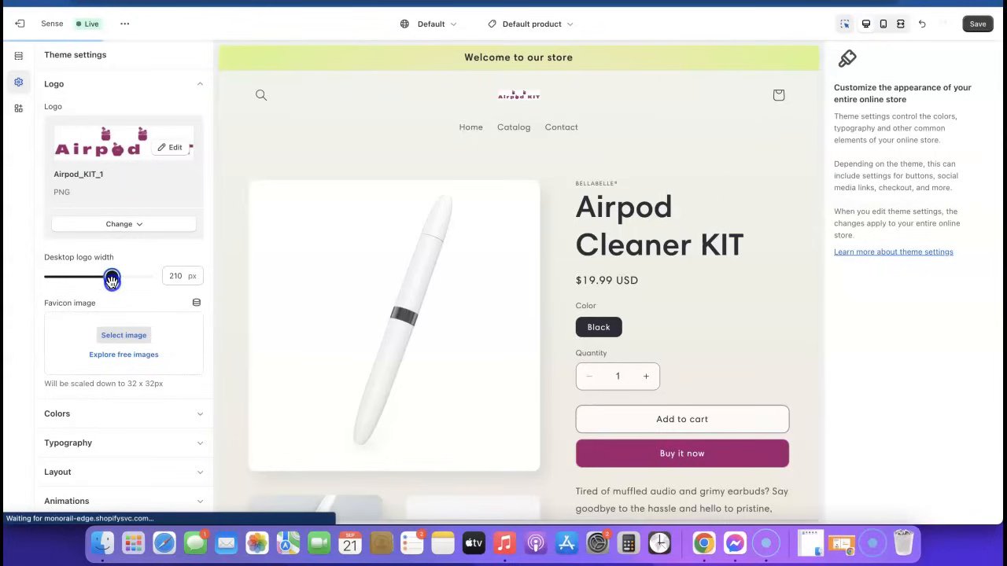
pyautogui.moveTo(109, 282); pyautogui.dragTo(111, 289)
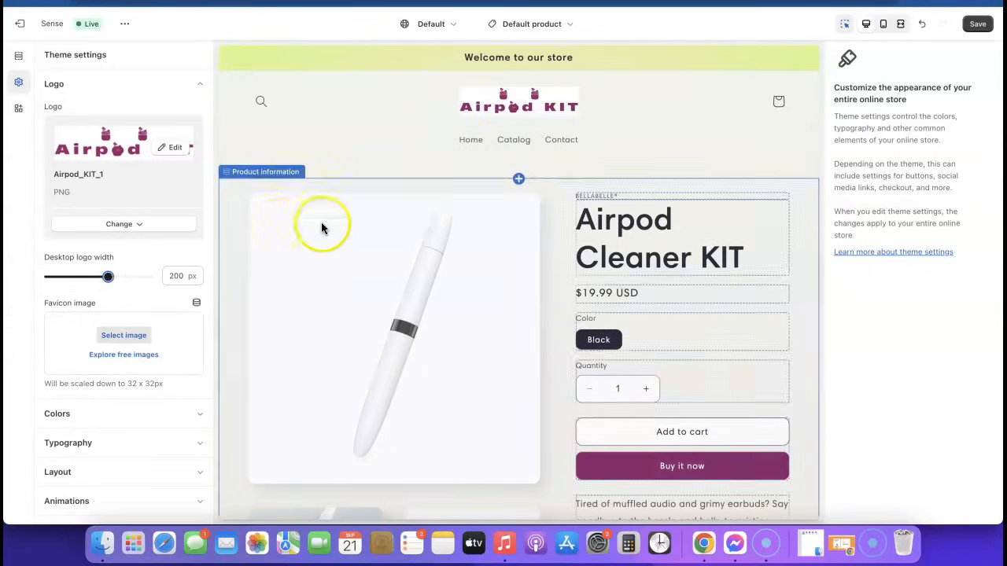
pyautogui.moveTo(110, 279); pyautogui.dragTo(114, 276)
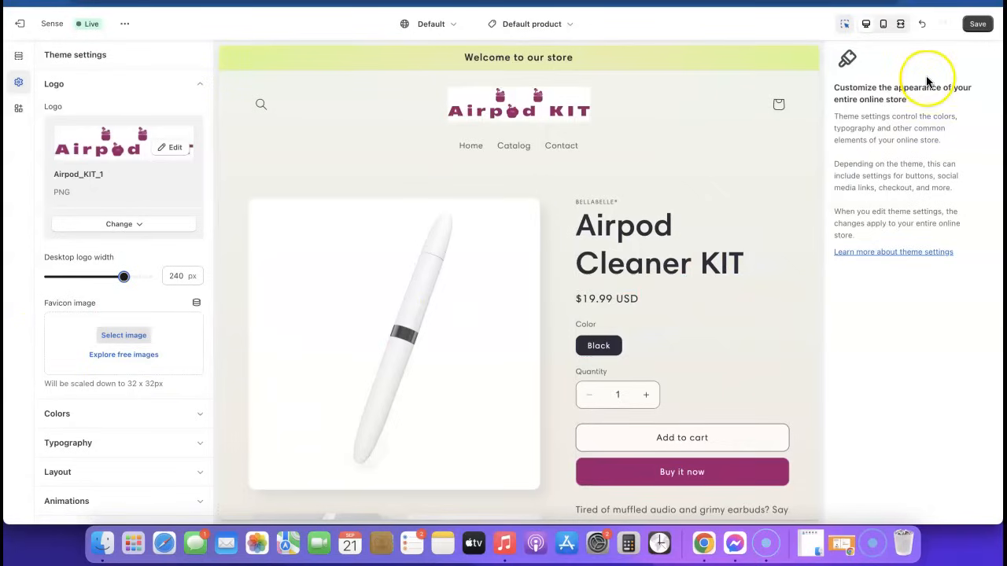
pyautogui.click(884, 25)
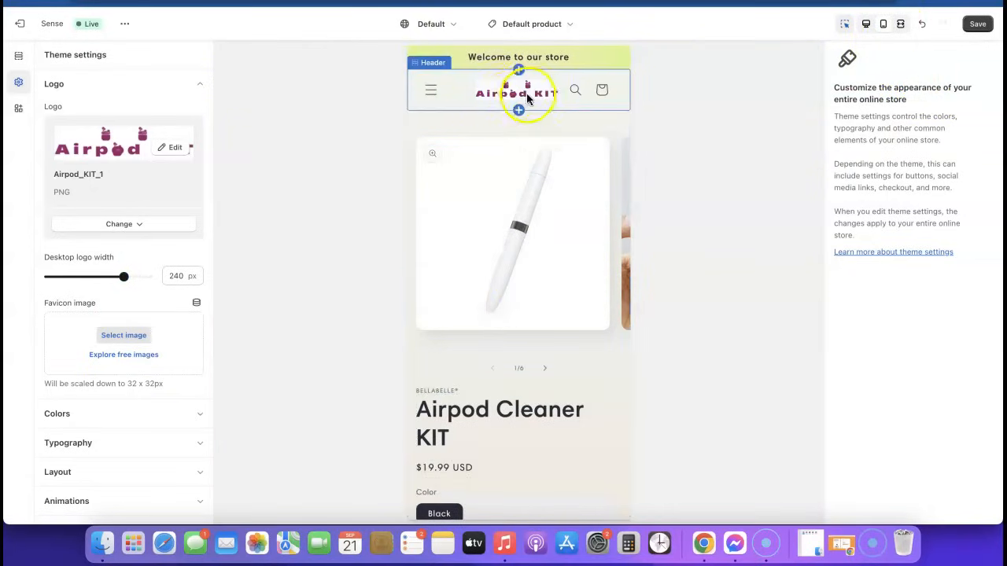
pyautogui.click(866, 24)
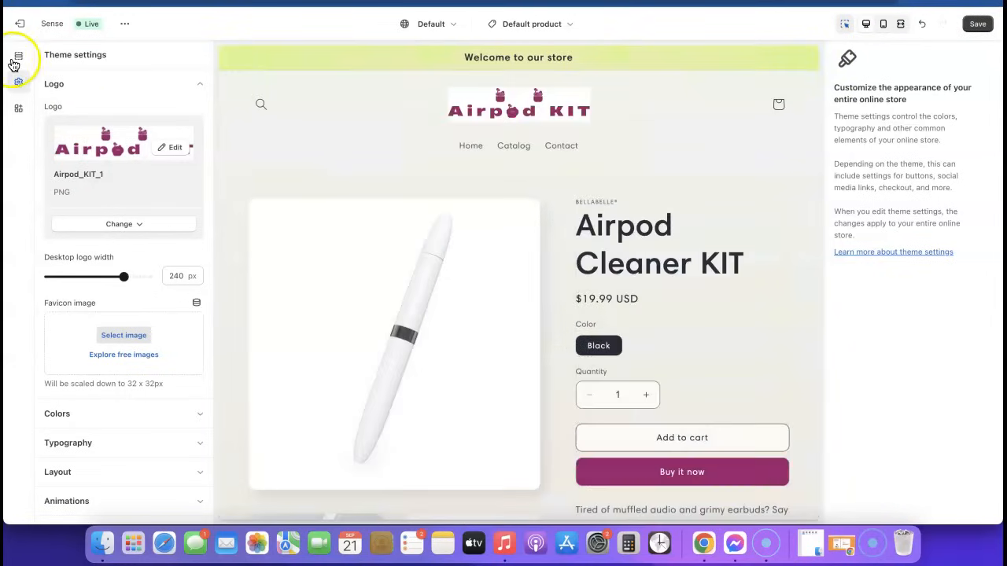
pyautogui.click(19, 83)
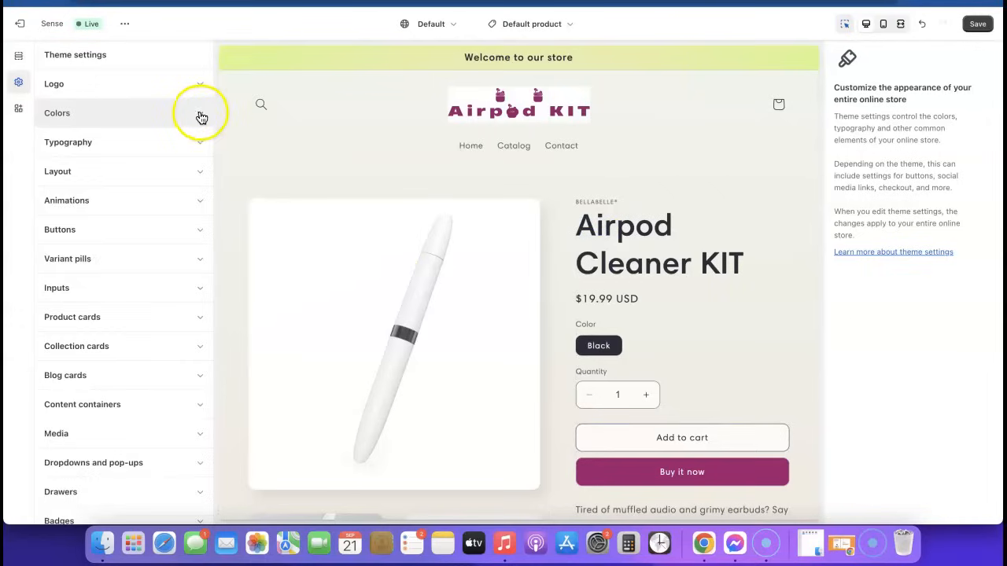
# Step: Set the background colour of colour Scheme 1 to white #FFF
pyautogui.click(201, 116)
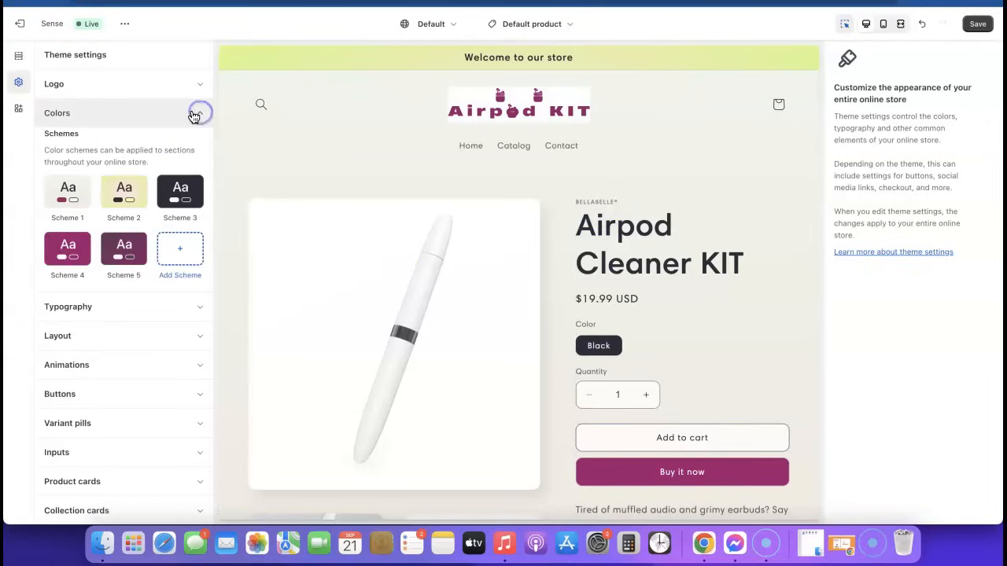
pyautogui.click(68, 195)
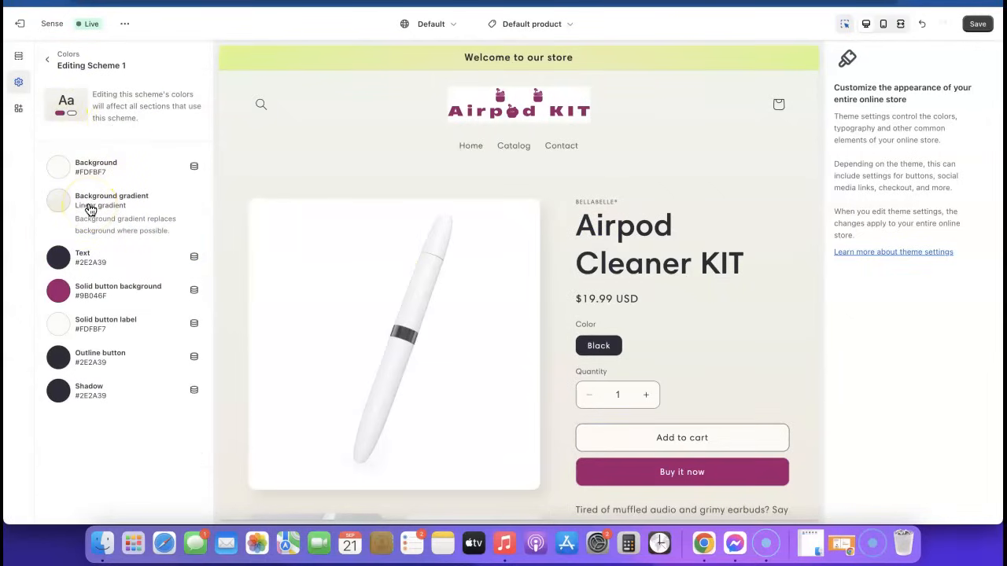
pyautogui.click(63, 169)
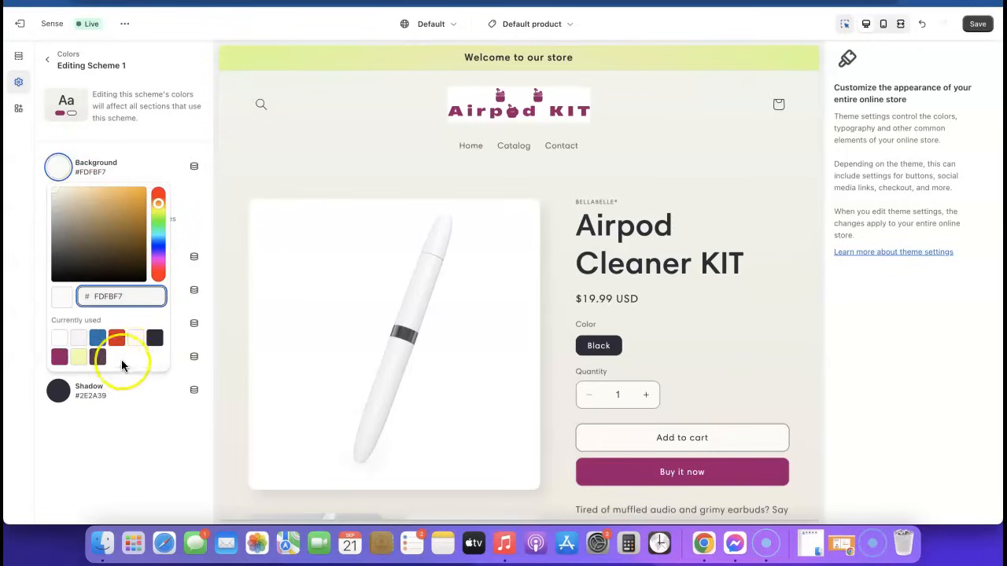
pyautogui.click(59, 338)
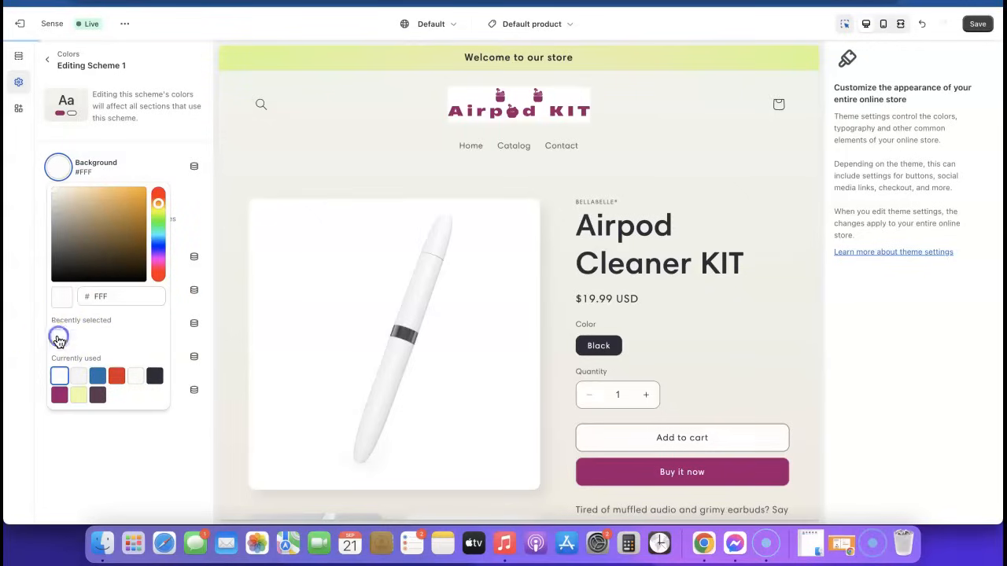
pyautogui.click(104, 418)
# Step: Remove Scheme 1's background gradient and close the gradient presets
pyautogui.click(103, 198)
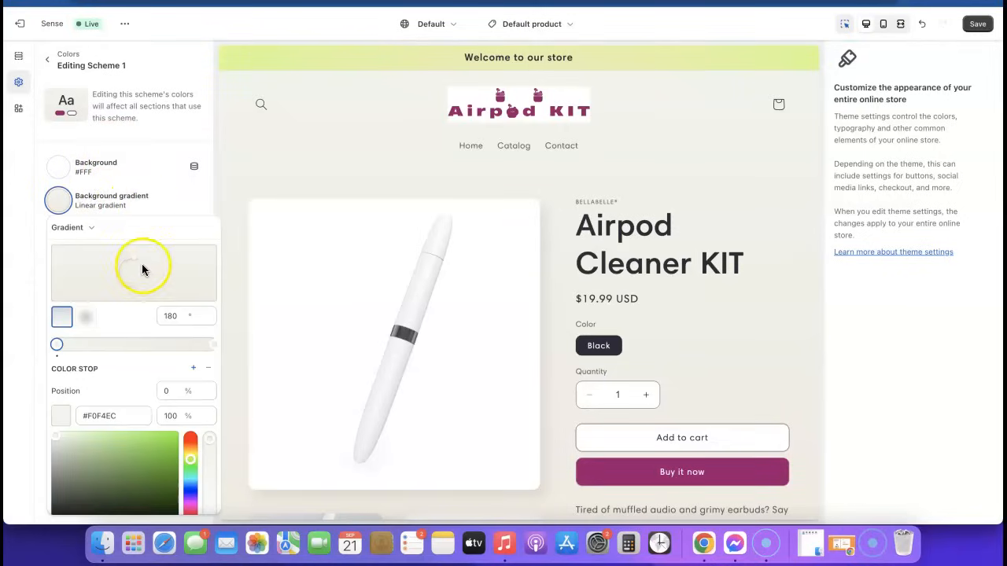
pyautogui.click(173, 202)
pyautogui.click(120, 203)
pyautogui.scroll(-4, 123, 341)
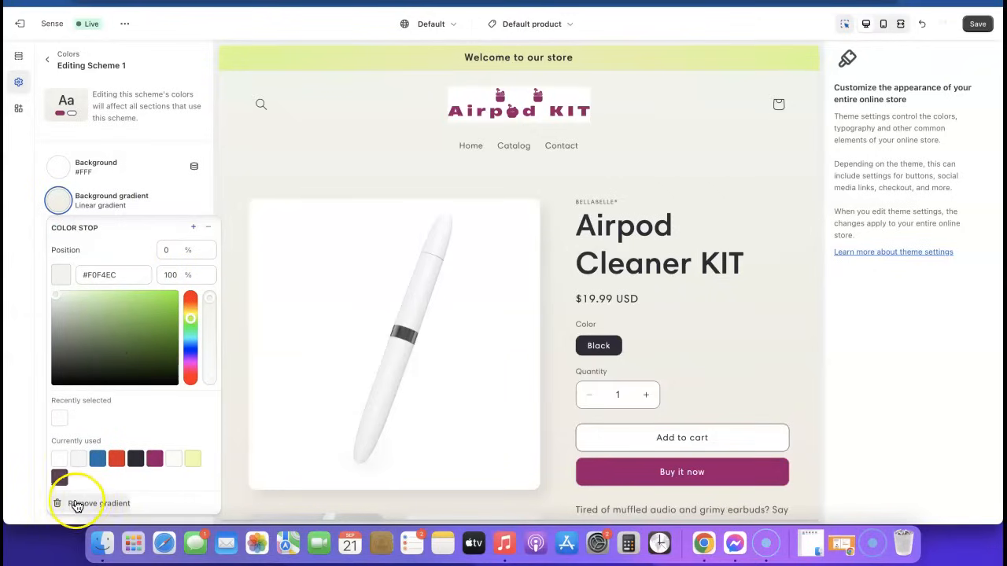
pyautogui.click(102, 505)
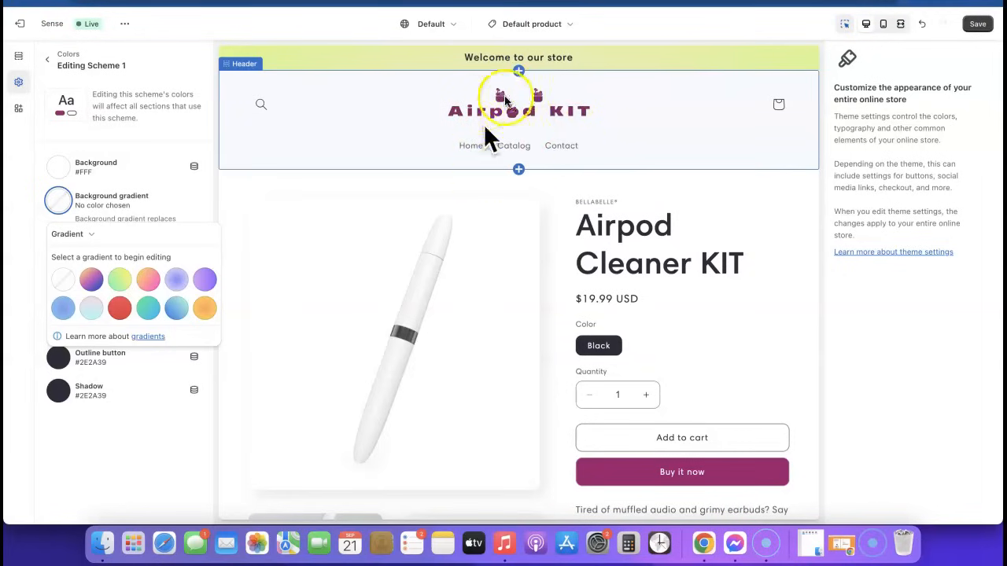
pyautogui.scroll(-10, 691, 303)
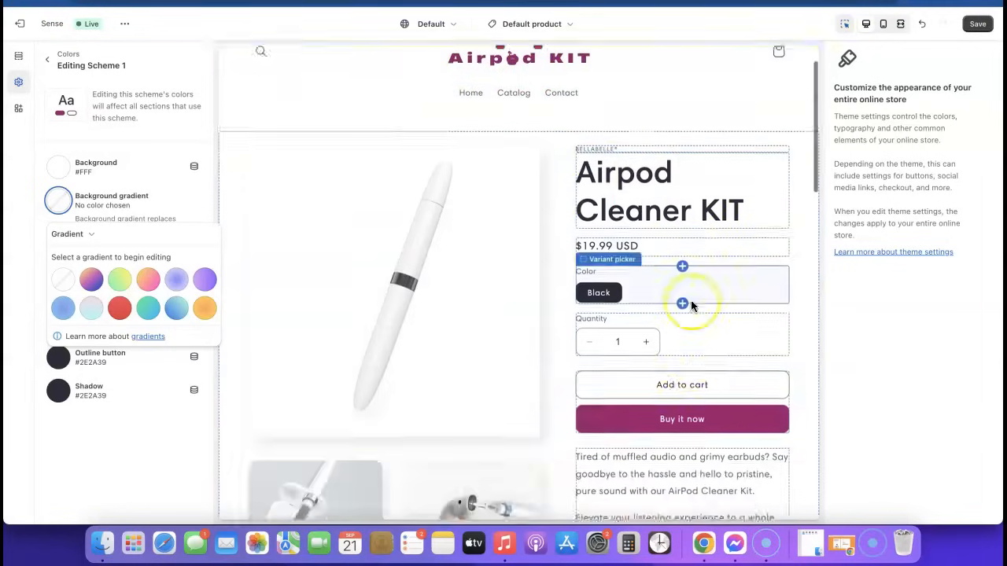
pyautogui.scroll(-5, 691, 306)
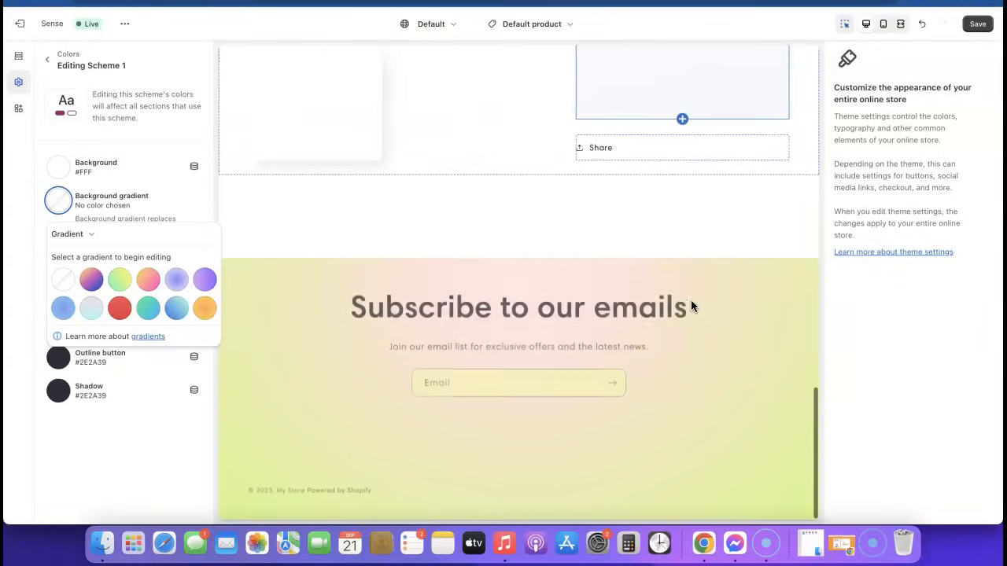
pyautogui.scroll(15, 691, 306)
pyautogui.click(452, 104)
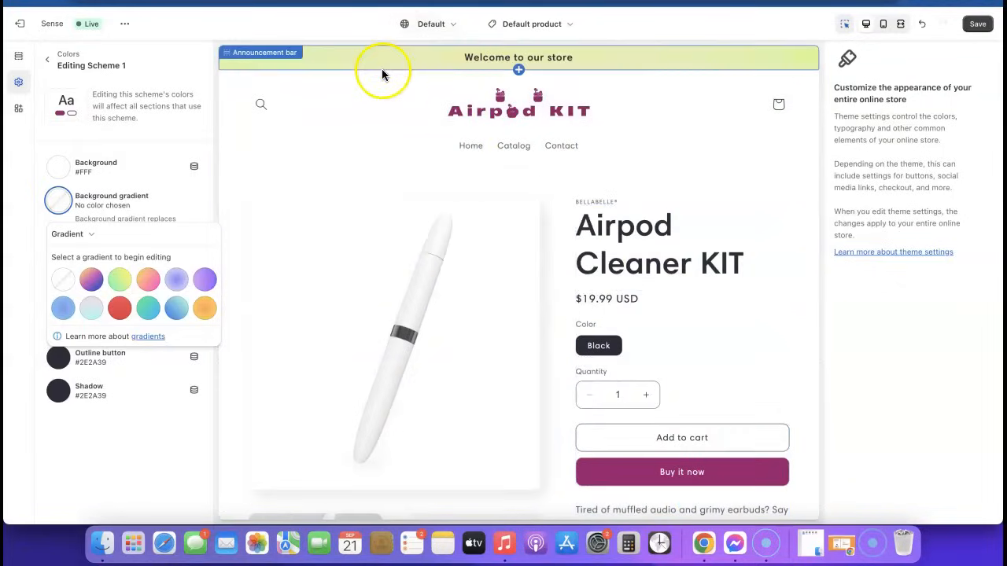
pyautogui.scroll(-15, 567, 152)
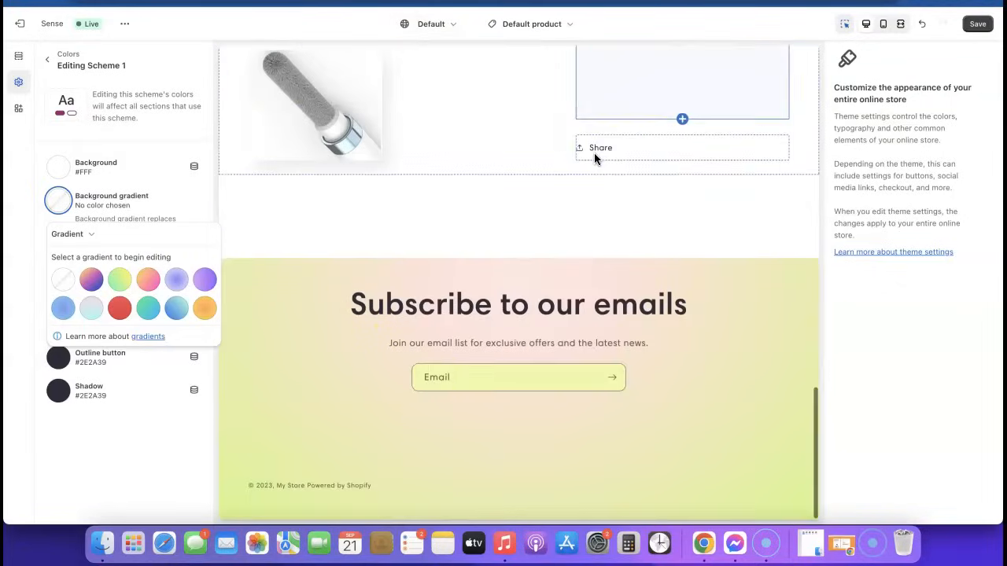
pyautogui.click(51, 130)
# Step: Remove Scheme 2's radial background gradient, leaving a plain #EDFFA7 yellow background
pyautogui.click(47, 60)
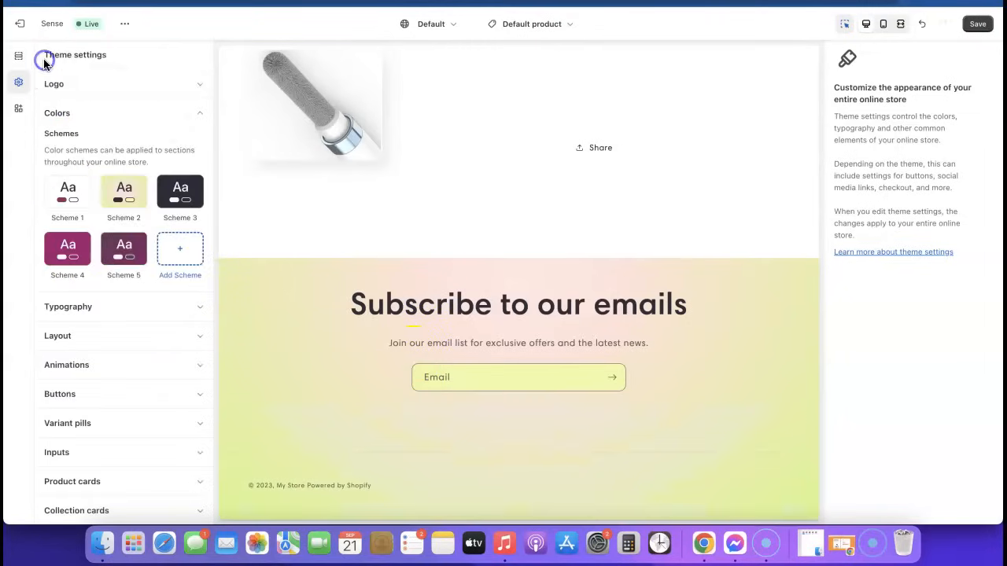
pyautogui.click(124, 197)
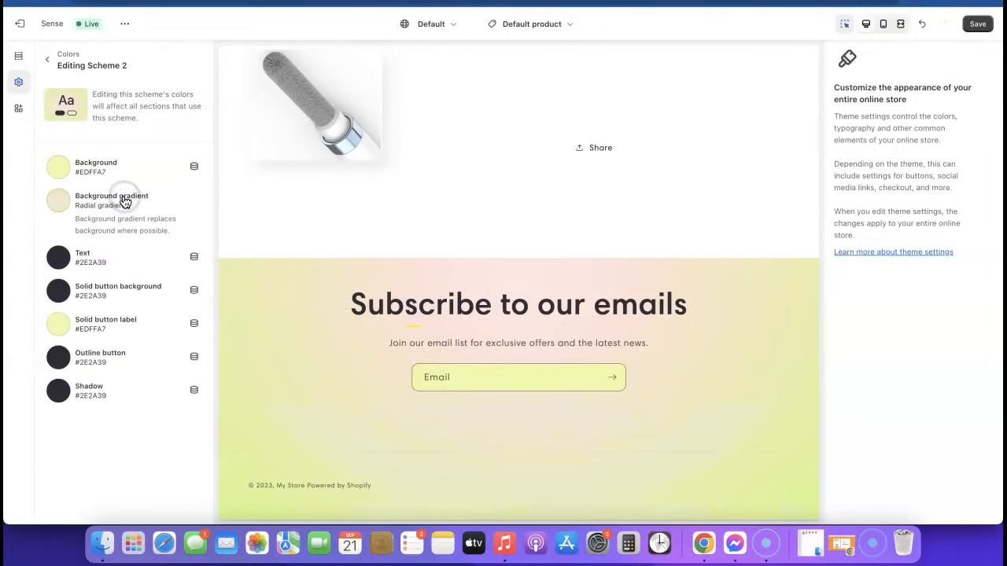
pyautogui.click(98, 204)
pyautogui.scroll(-4, 115, 292)
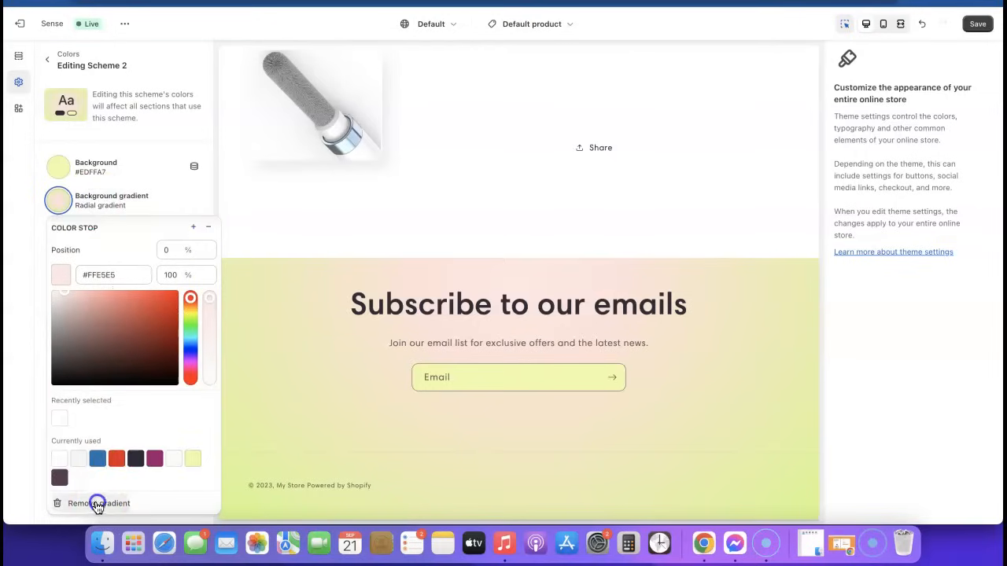
pyautogui.click(97, 504)
pyautogui.click(52, 443)
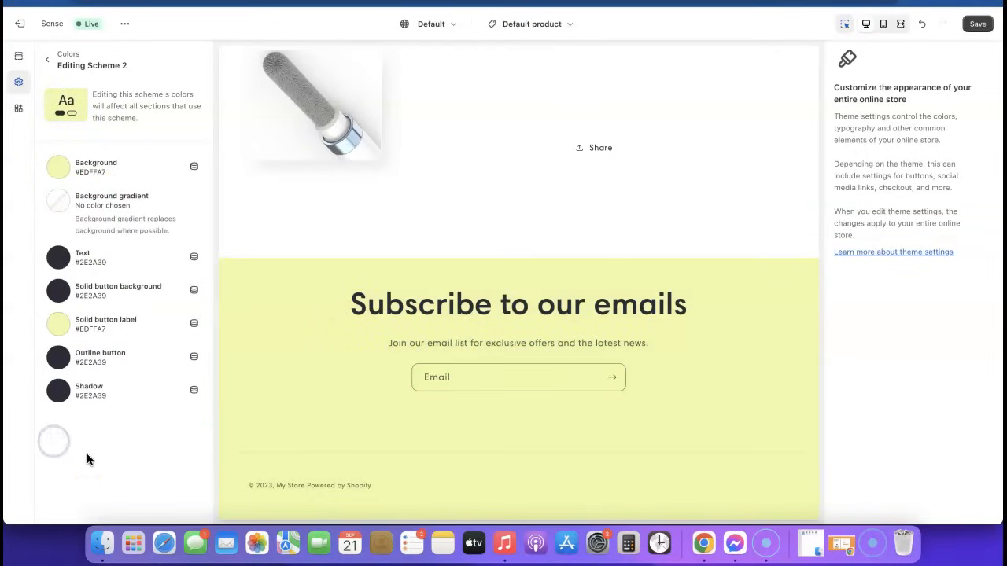
pyautogui.scroll(10, 265, 334)
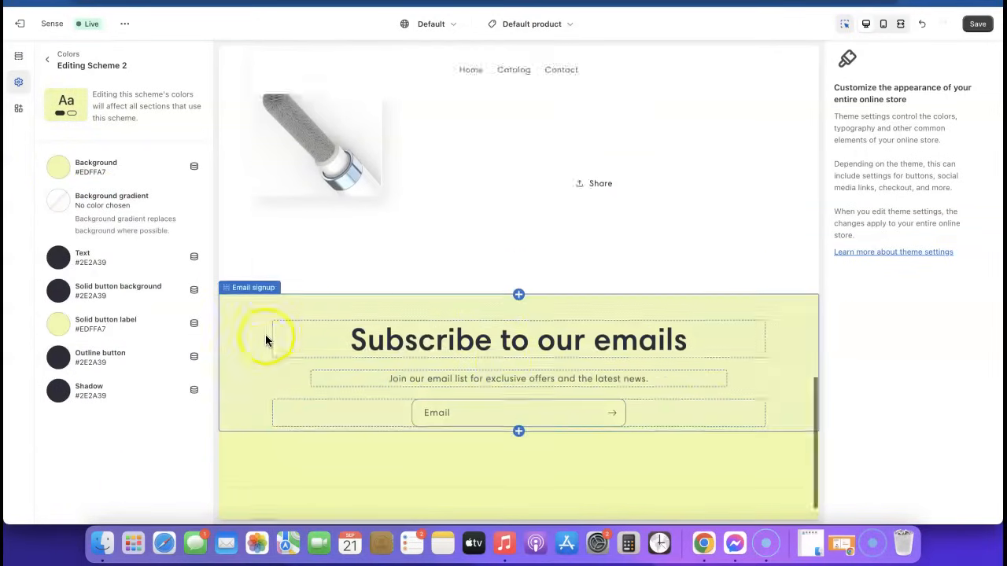
pyautogui.scroll(5, 265, 334)
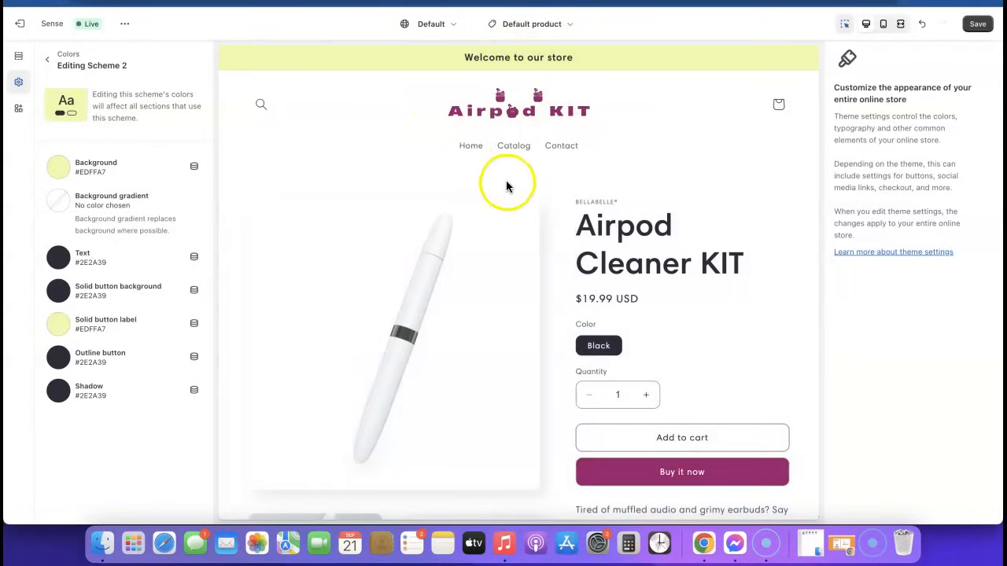
# Step: Change Scheme 2's background colour to pale pink #E1C3D8 and copy its hex code
pyautogui.click(60, 168)
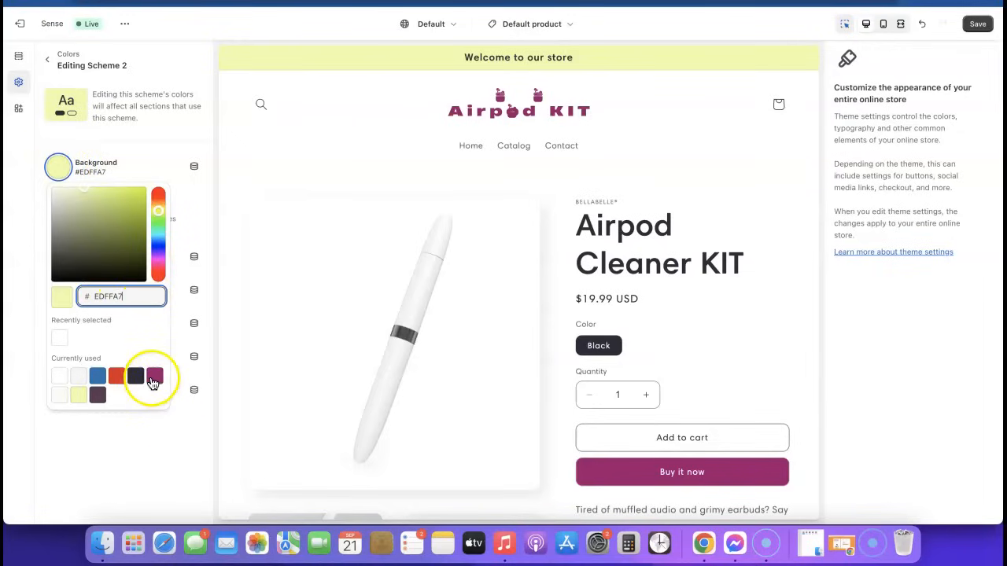
pyautogui.click(155, 376)
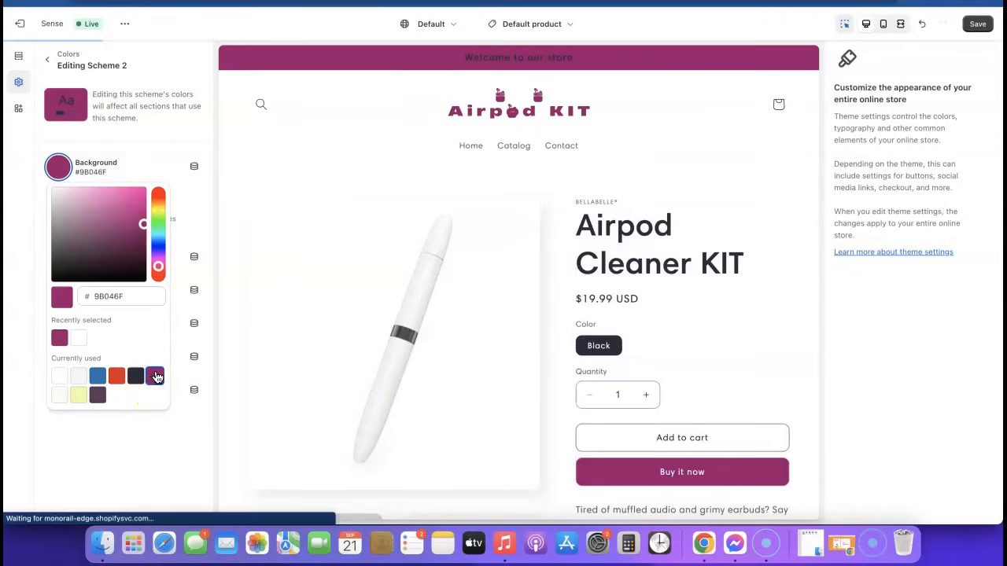
pyautogui.moveTo(140, 239); pyautogui.dragTo(62, 201)
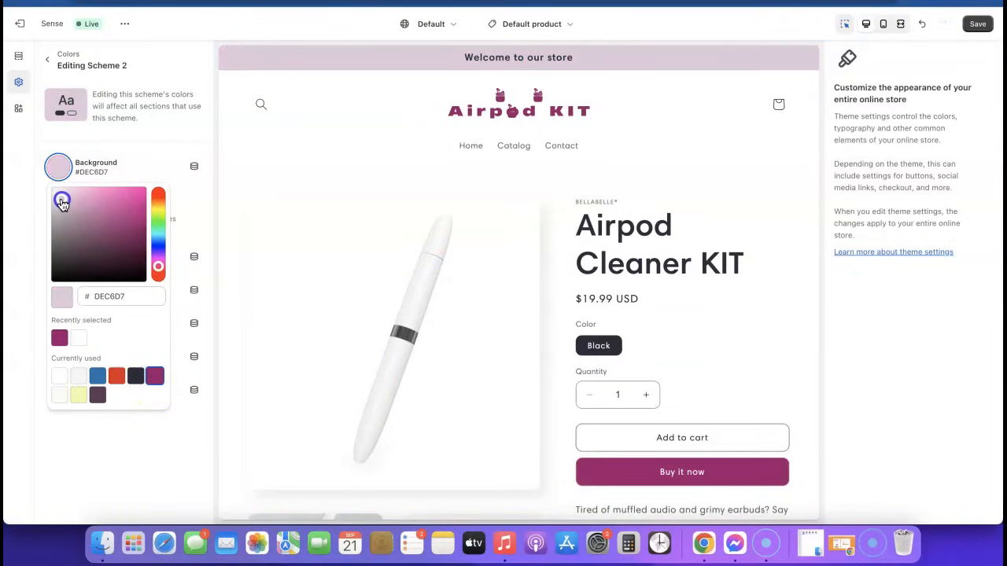
pyautogui.moveTo(63, 203); pyautogui.dragTo(63, 198)
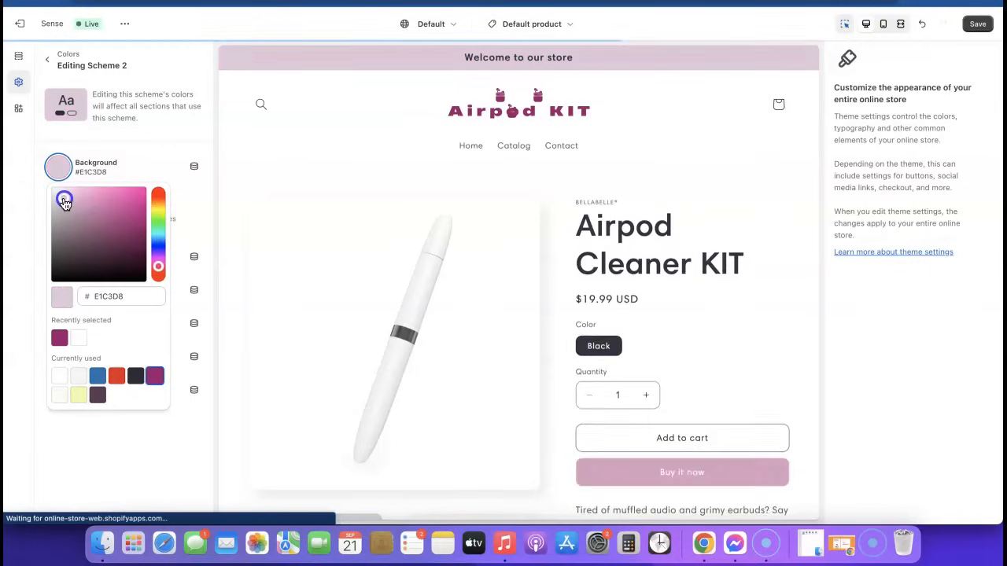
pyautogui.click(139, 299)
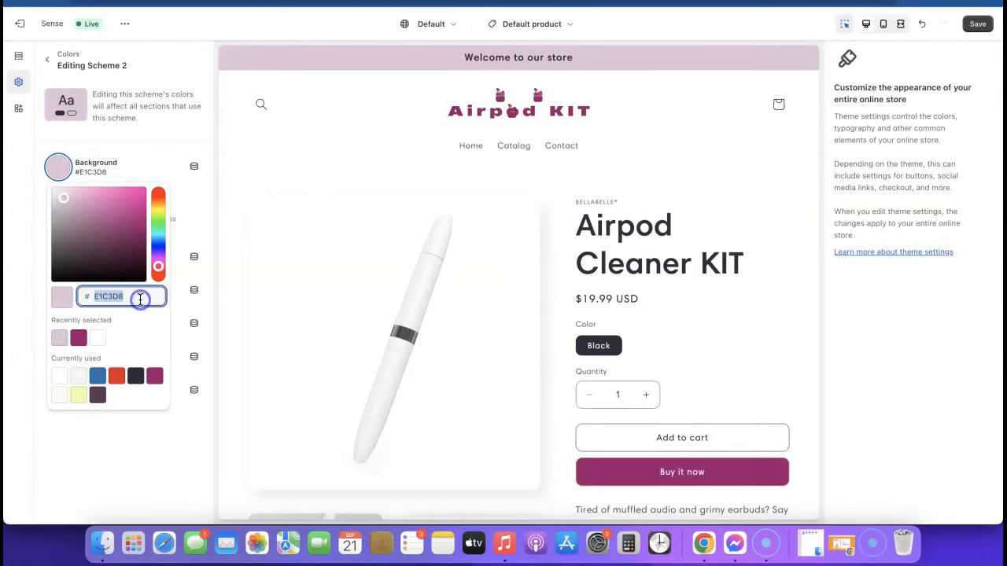
pyautogui.rightClick(139, 297)
pyautogui.click(162, 309)
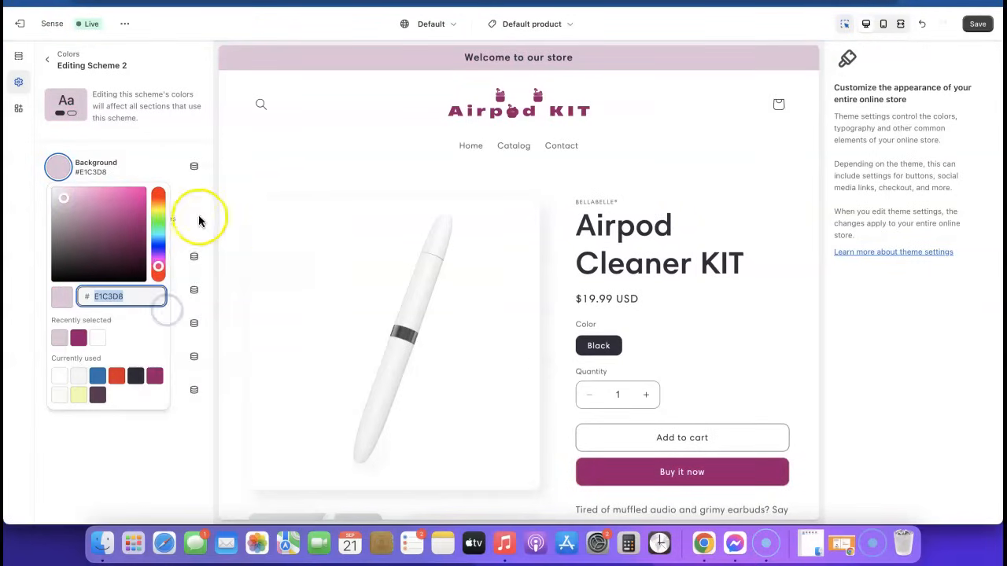
pyautogui.click(218, 174)
pyautogui.scroll(-20, 441, 344)
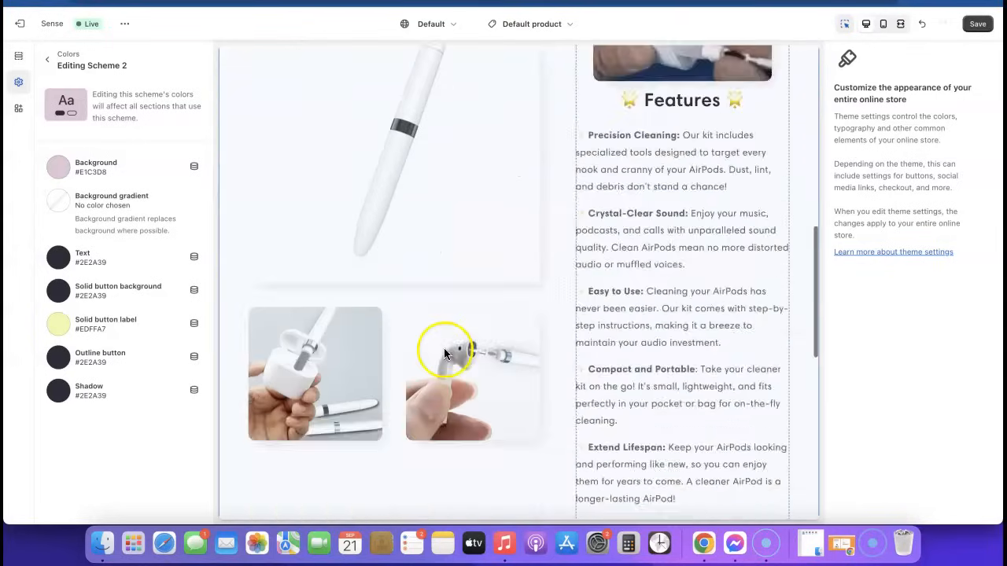
pyautogui.scroll(20, 453, 401)
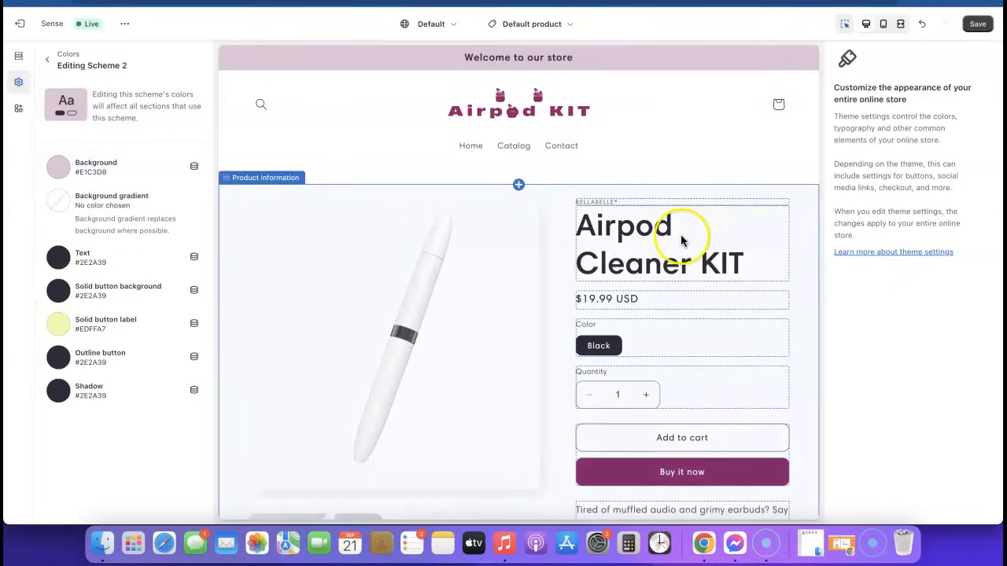
# Step: Save the updated Scheme 2 colours and check the pink announcement bar and signup
pyautogui.click(978, 24)
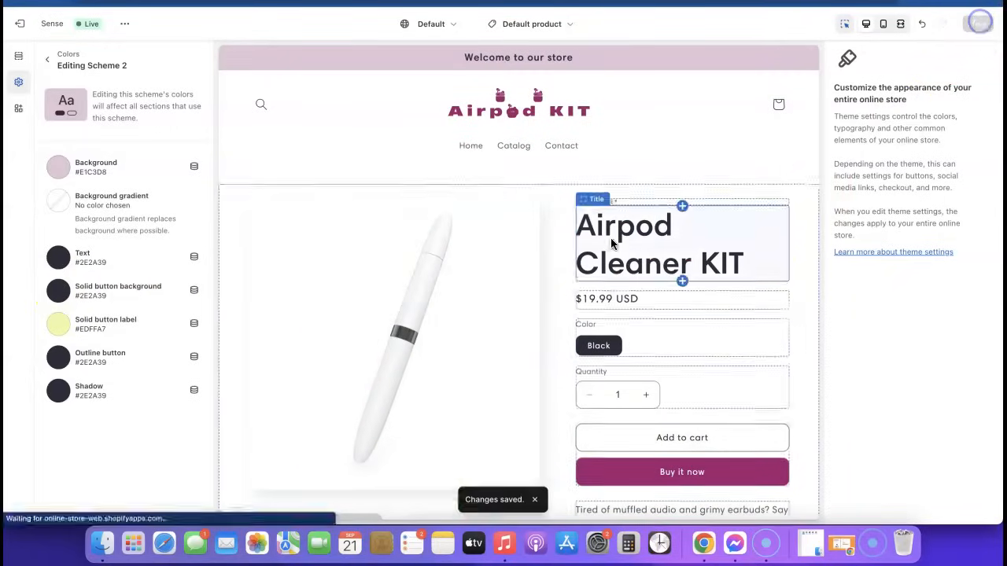
pyautogui.scroll(-10, 610, 238)
pyautogui.scroll(-10, 610, 243)
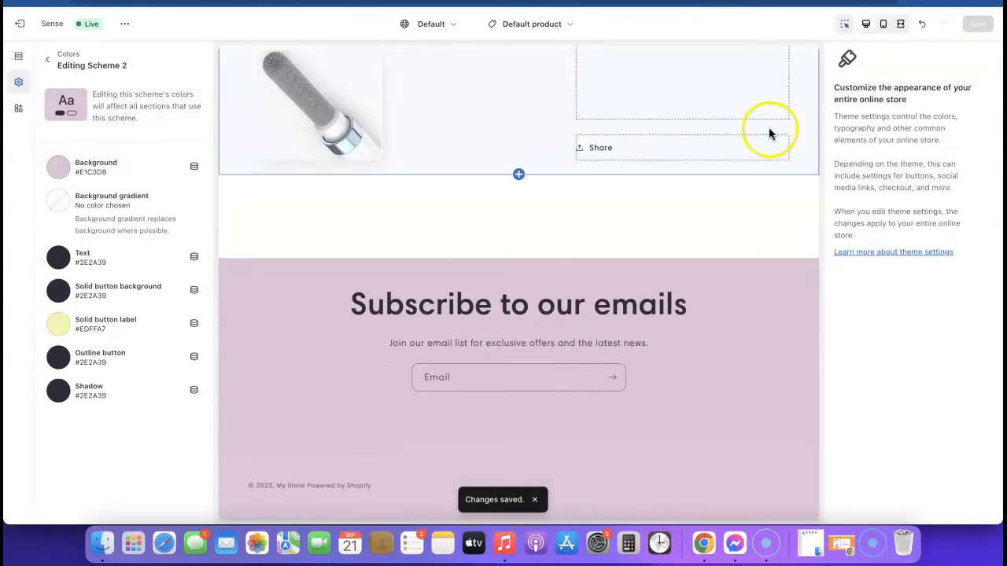
pyautogui.scroll(20, 683, 202)
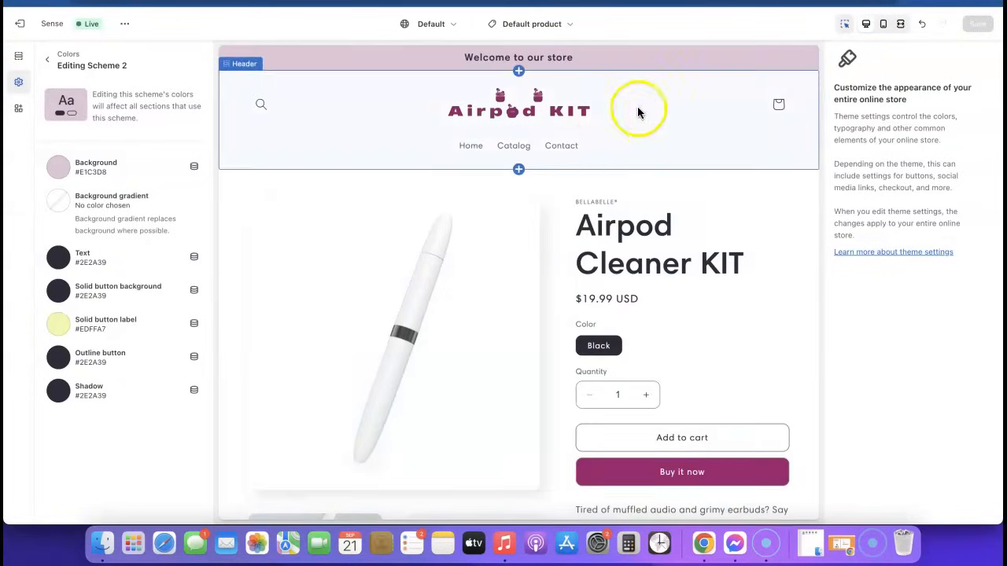
pyautogui.click(125, 23)
pyautogui.click(42, 140)
pyautogui.scroll(-6, 585, 169)
pyautogui.scroll(2, 585, 171)
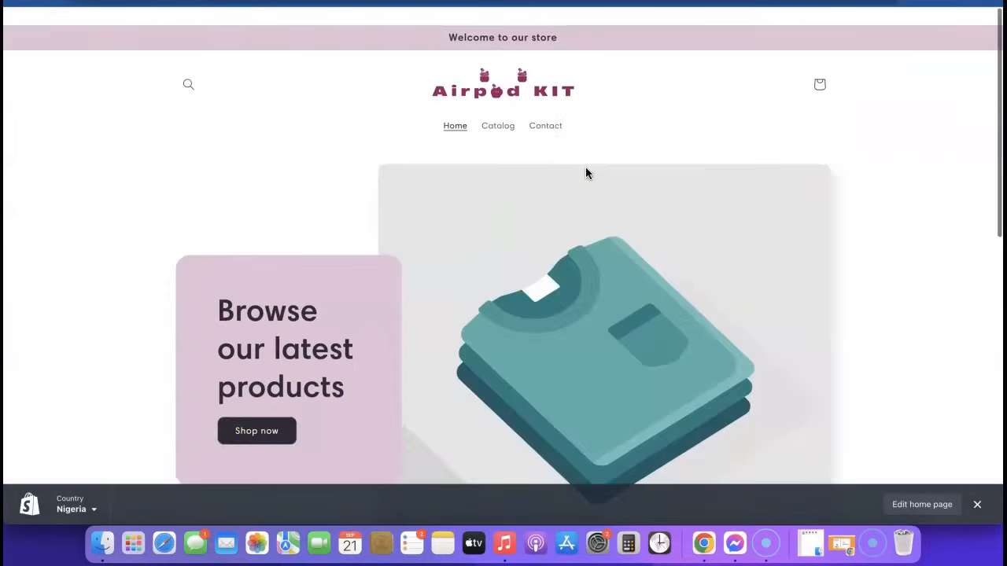
pyautogui.scroll(-10, 586, 169)
pyautogui.click(299, 115)
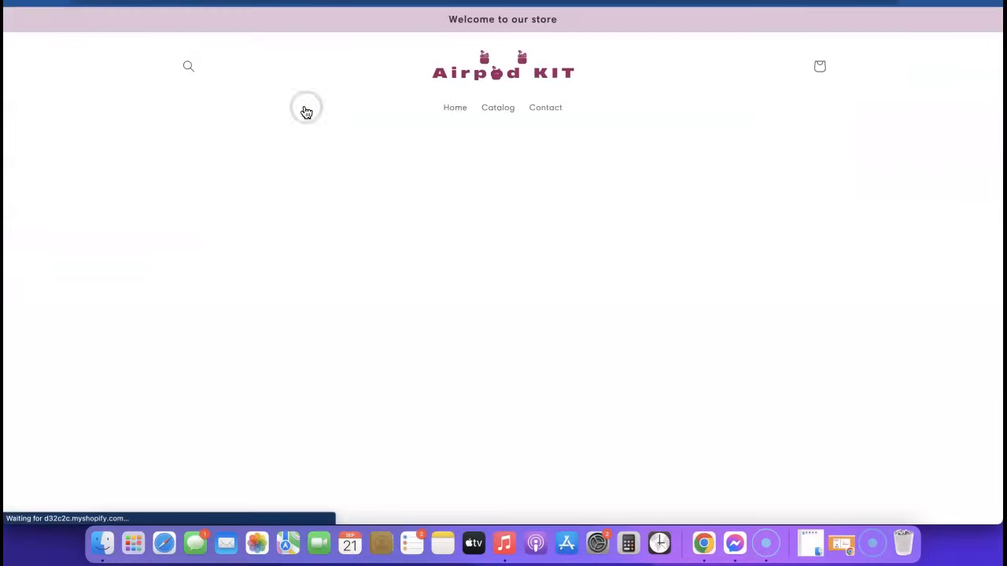
pyautogui.scroll(-1, 653, 177)
pyautogui.scroll(-3, 656, 171)
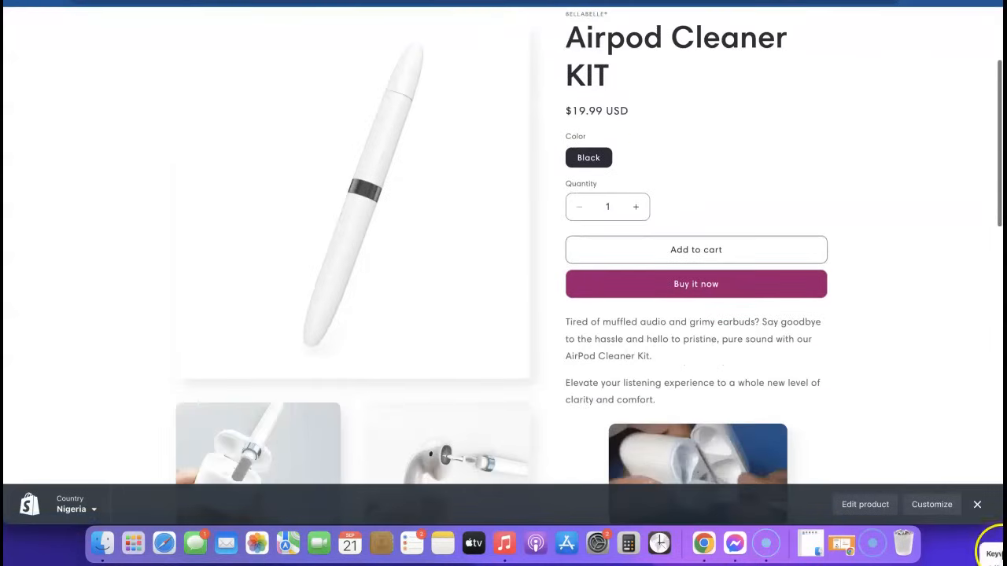
pyautogui.click(977, 504)
pyautogui.scroll(-5, 612, 303)
pyautogui.scroll(-5, 612, 317)
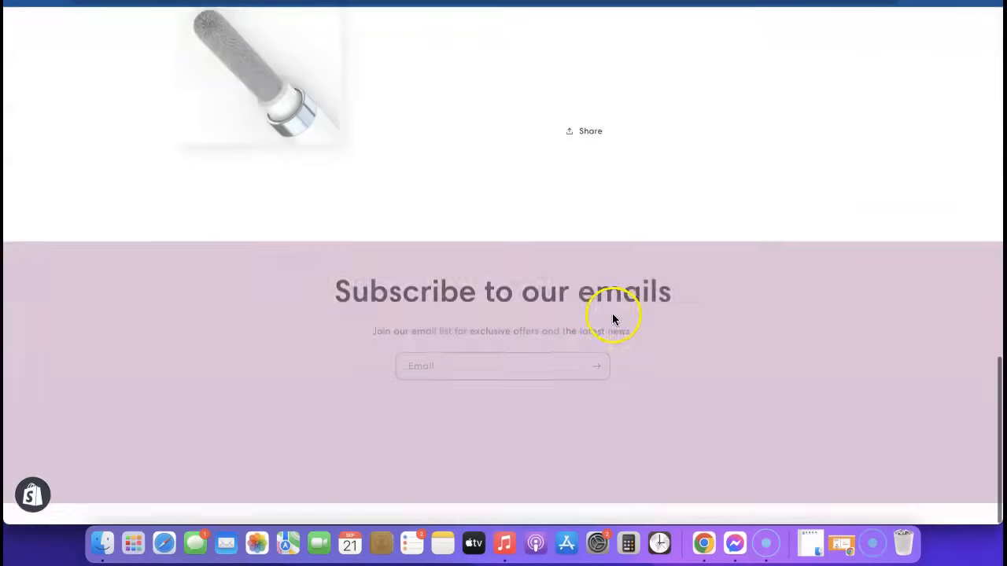
pyautogui.scroll(15, 612, 317)
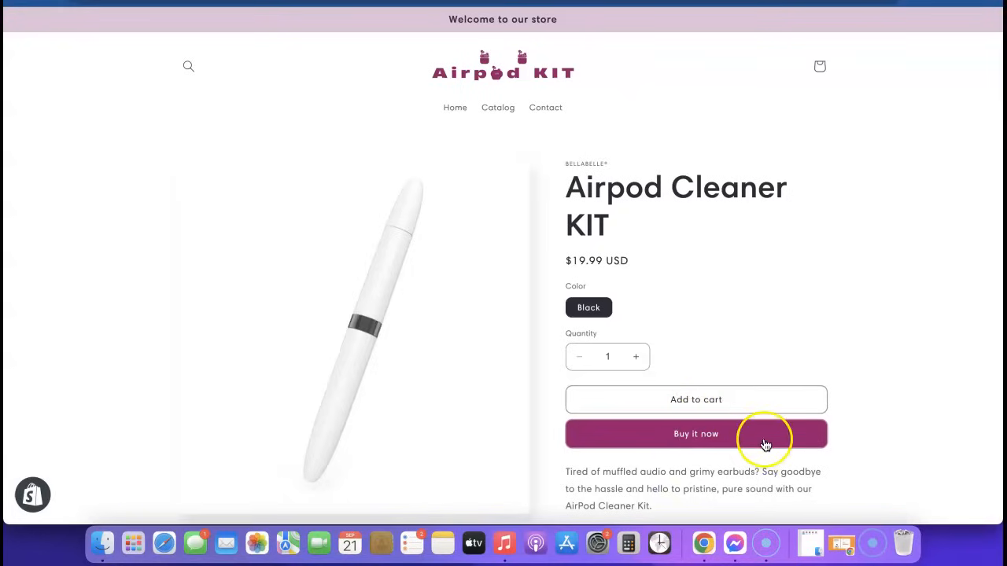
pyautogui.click(409, 3)
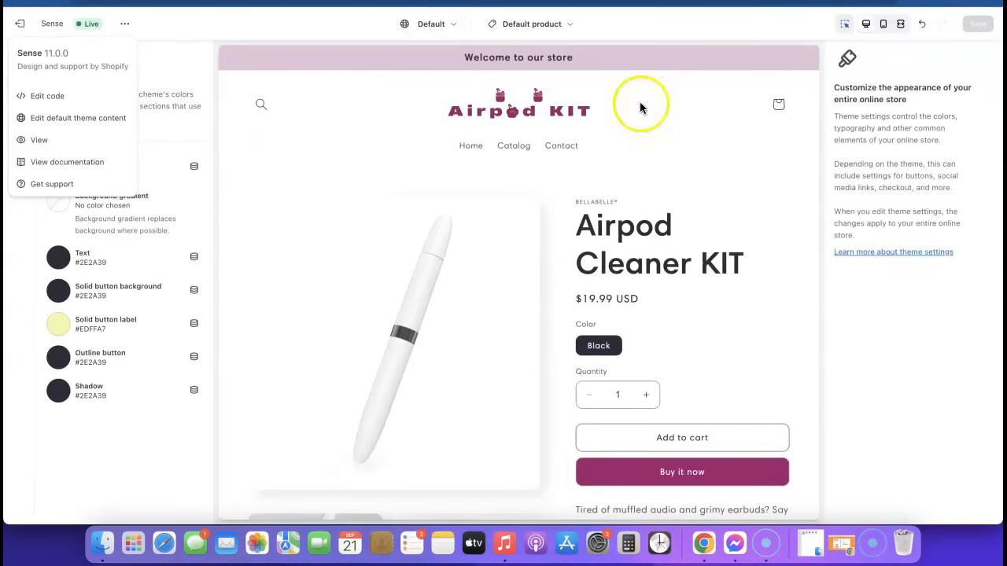
# Step: Turn off dynamic checkout buttons on the product page's Buy buttons block and save
pyautogui.scroll(-2, 650, 248)
pyautogui.scroll(-2, 661, 299)
pyautogui.click(627, 338)
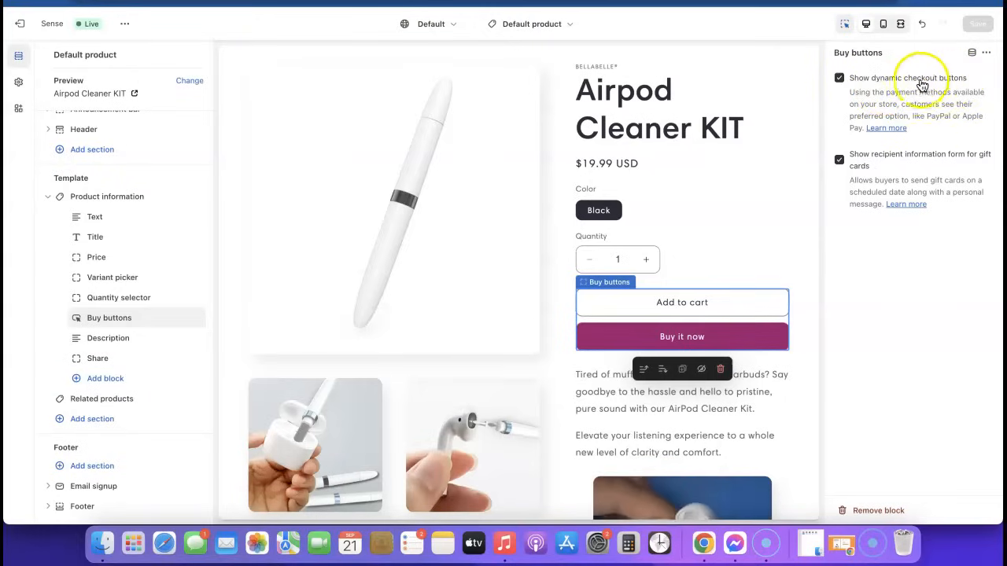
pyautogui.click(839, 78)
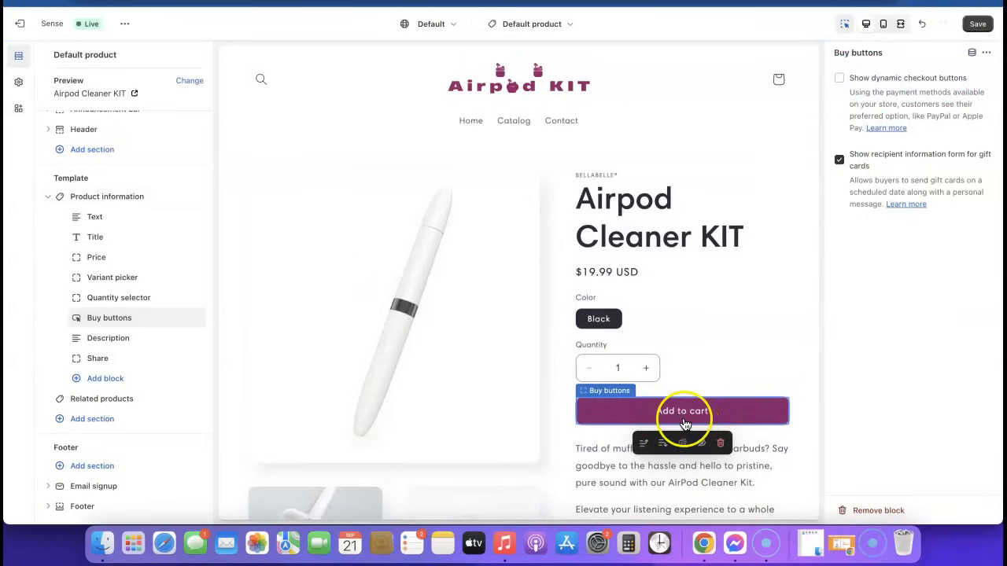
pyautogui.click(978, 25)
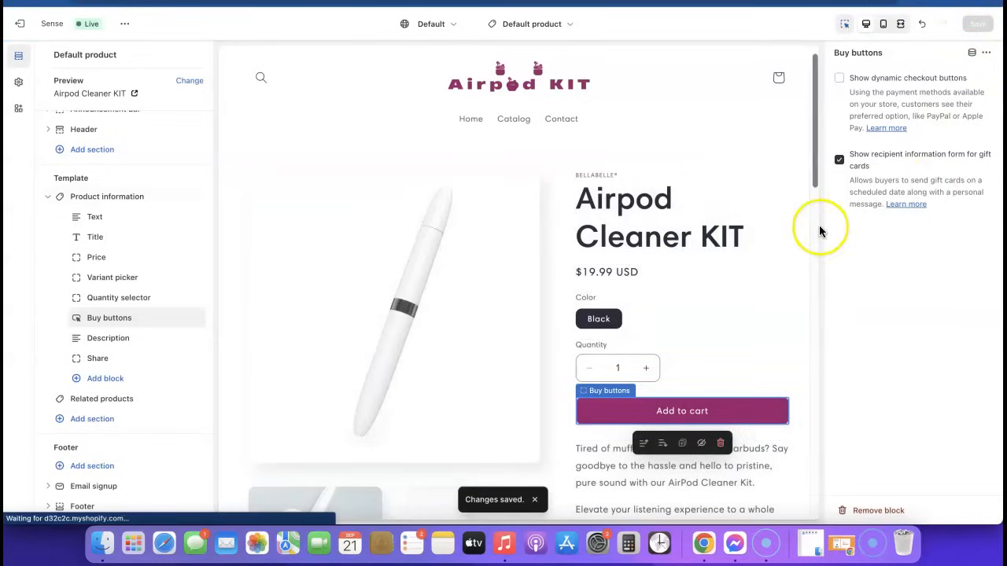
# Step: Scroll through the Airpod Cleaner KIT product page to confirm only Add to cart appears
pyautogui.scroll(-10, 434, 234)
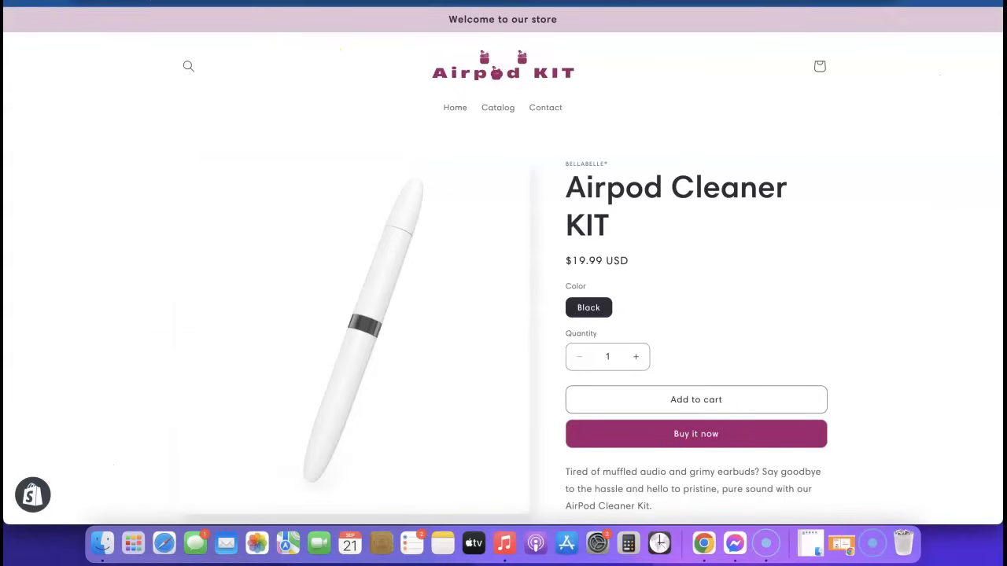
pyautogui.scroll(-3, 654, 110)
pyautogui.scroll(3, 640, 236)
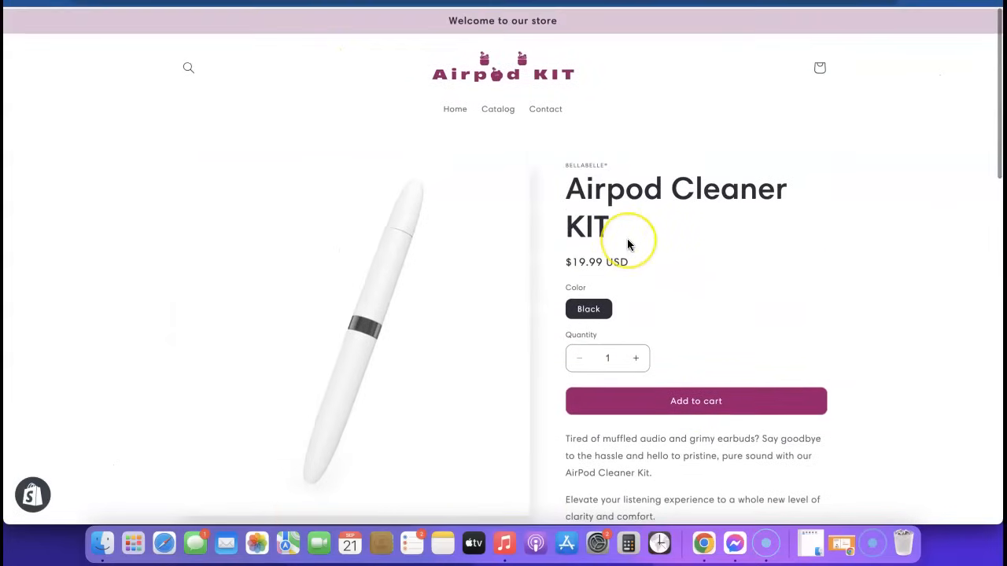
pyautogui.scroll(-15, 627, 240)
pyautogui.scroll(15, 627, 239)
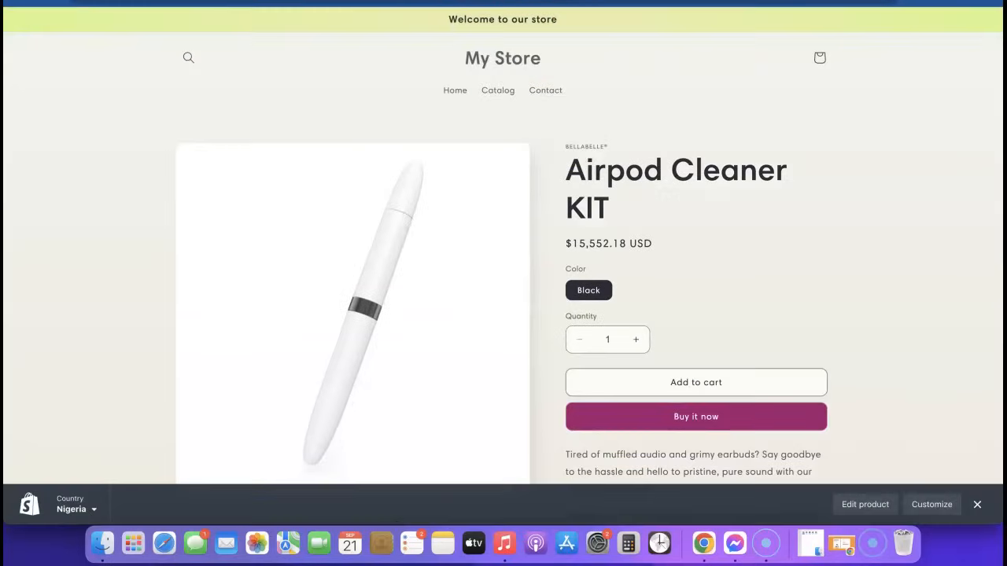
pyautogui.scroll(-1, 674, 264)
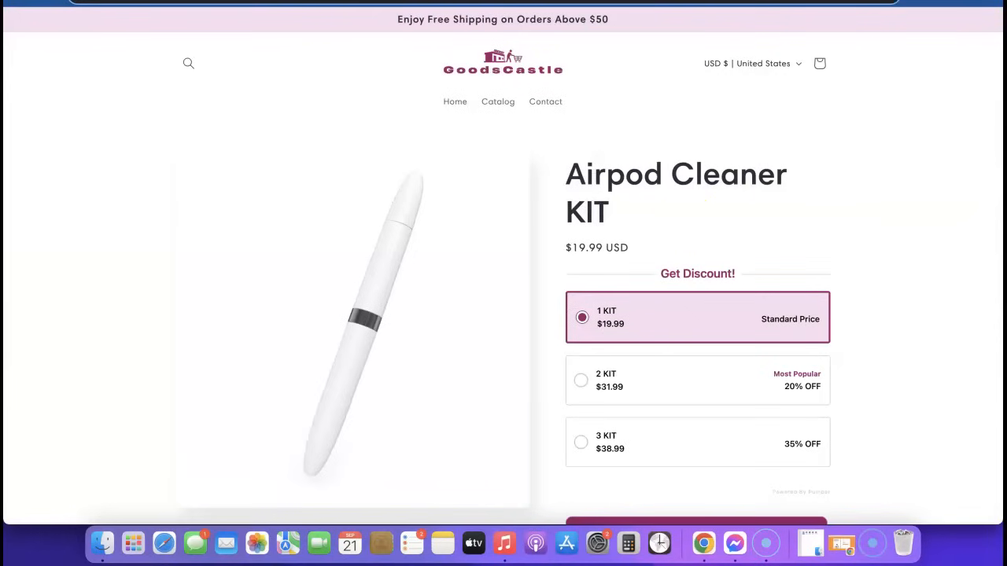
pyautogui.scroll(-2, 686, 220)
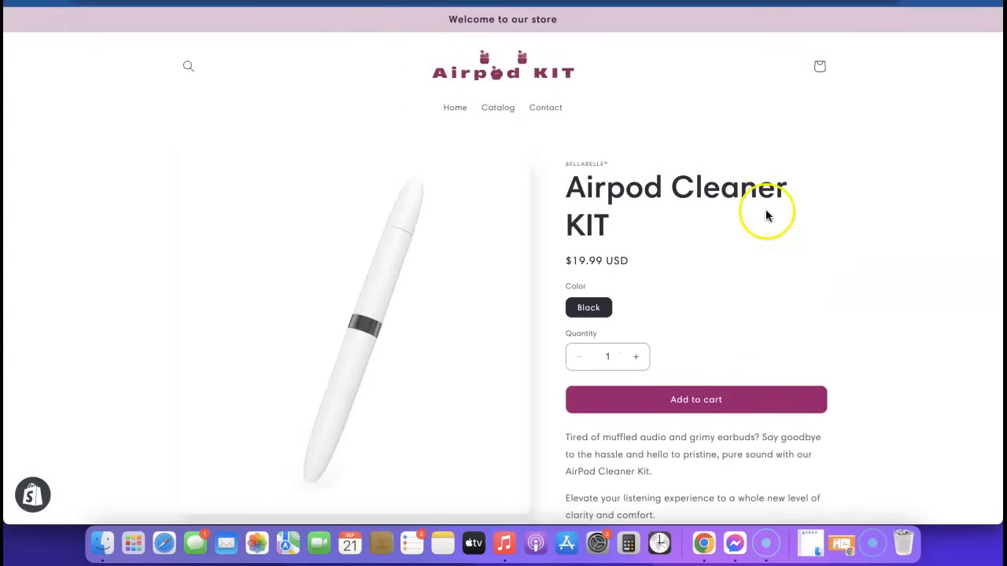
pyautogui.scroll(-5, 767, 215)
pyautogui.scroll(5, 656, 337)
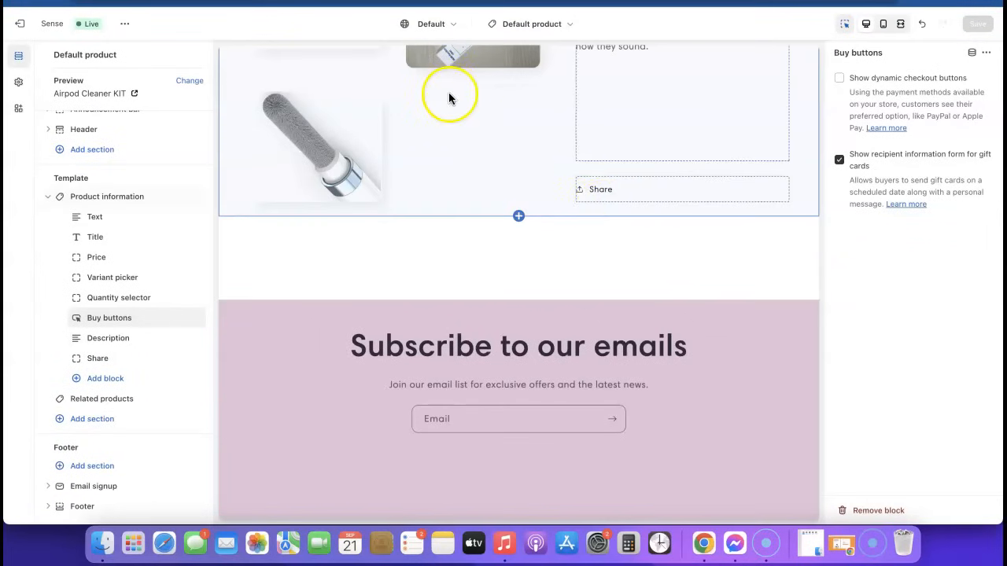
pyautogui.scroll(10, 449, 94)
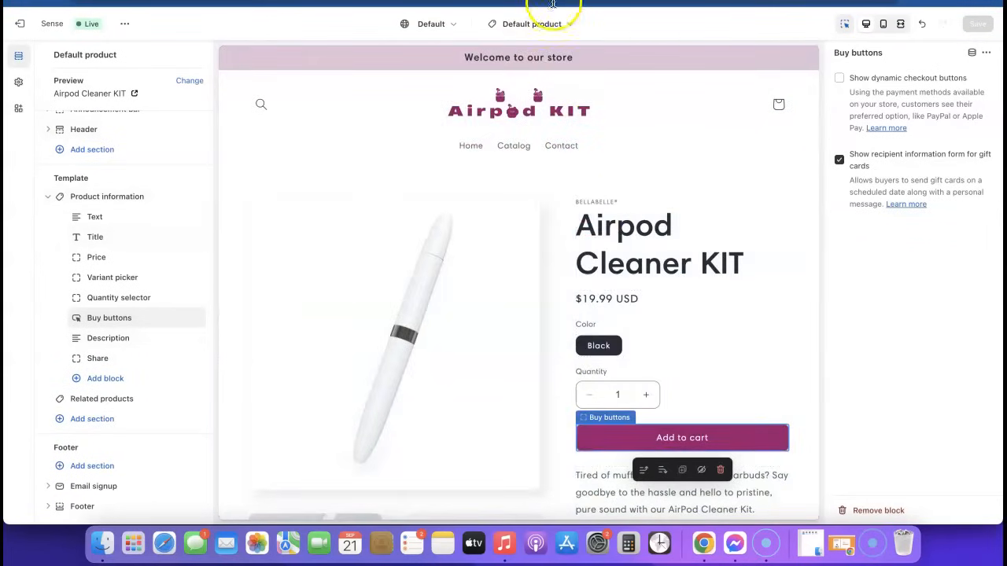
# Step: Switch to the Home page template and browse free images for the Image with text section
pyautogui.click(568, 27)
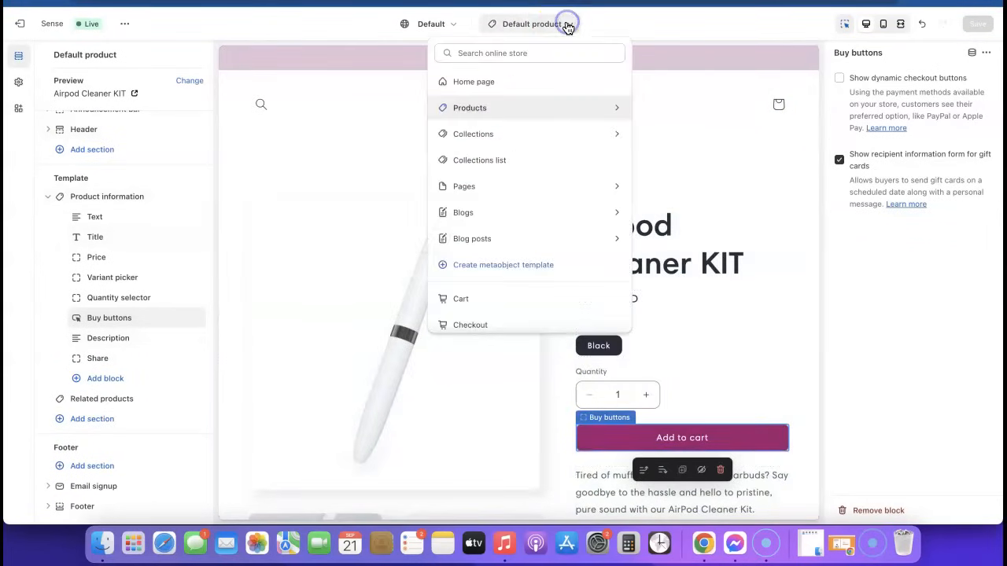
pyautogui.click(484, 84)
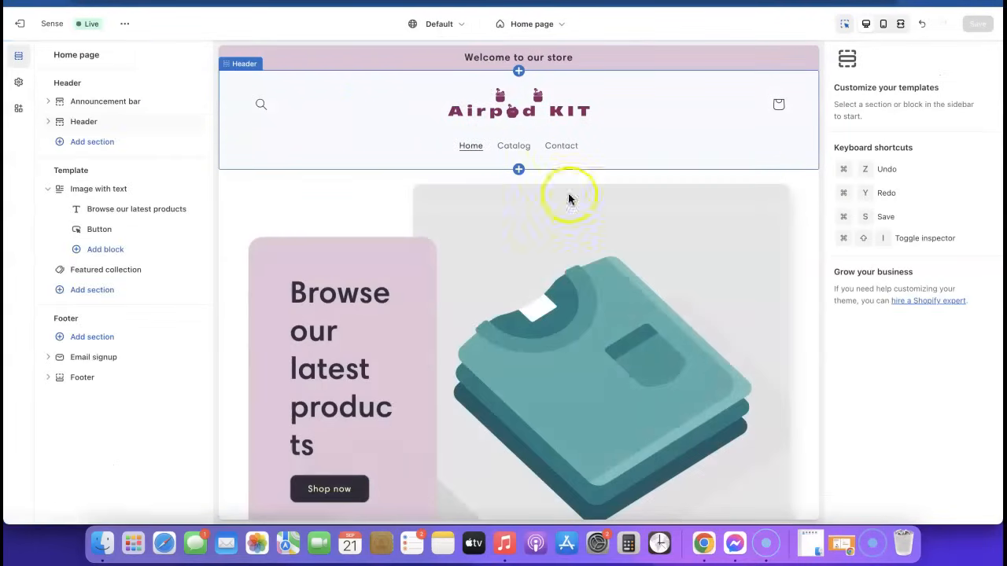
pyautogui.scroll(-8, 641, 227)
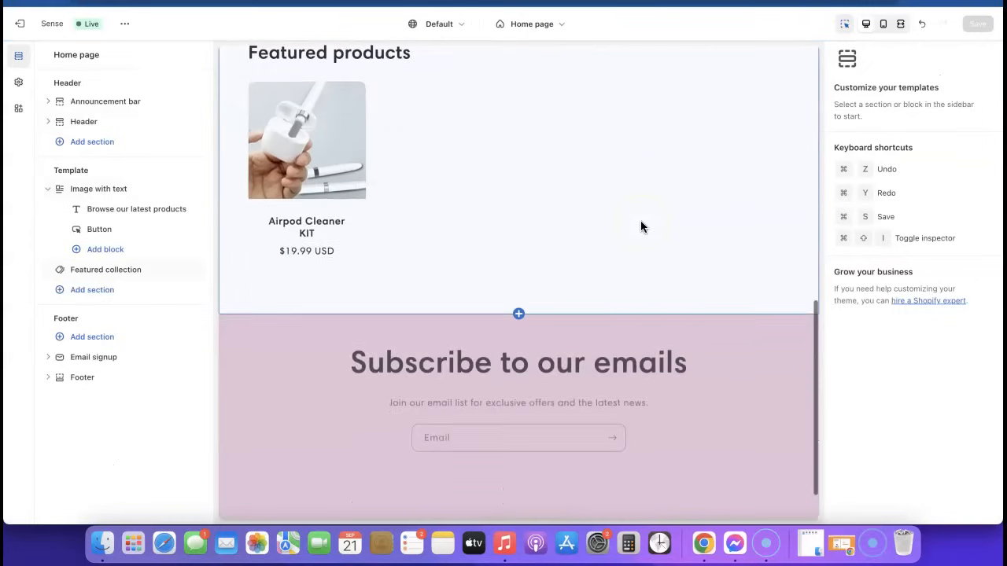
pyautogui.scroll(8, 642, 228)
pyautogui.click(598, 267)
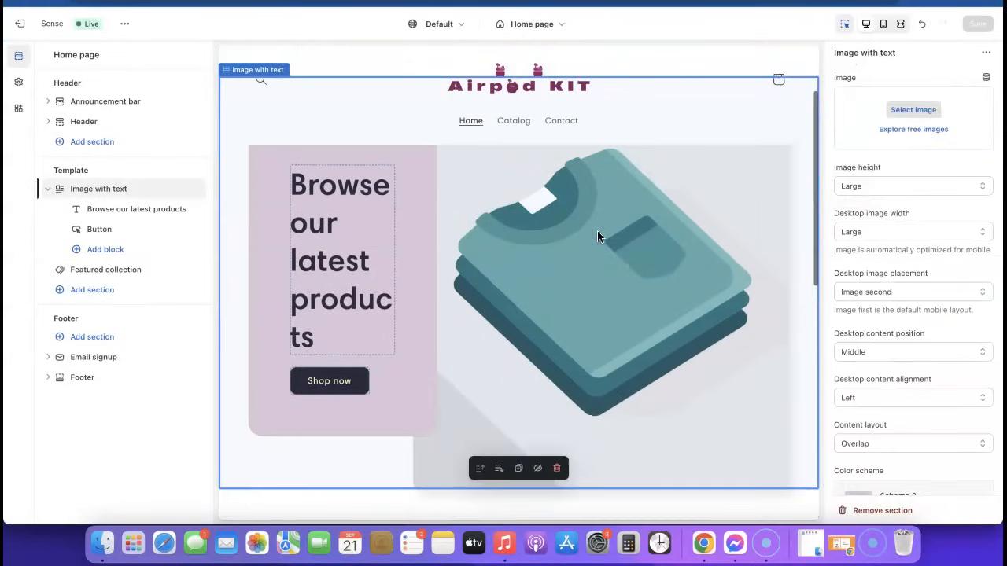
pyautogui.click(915, 129)
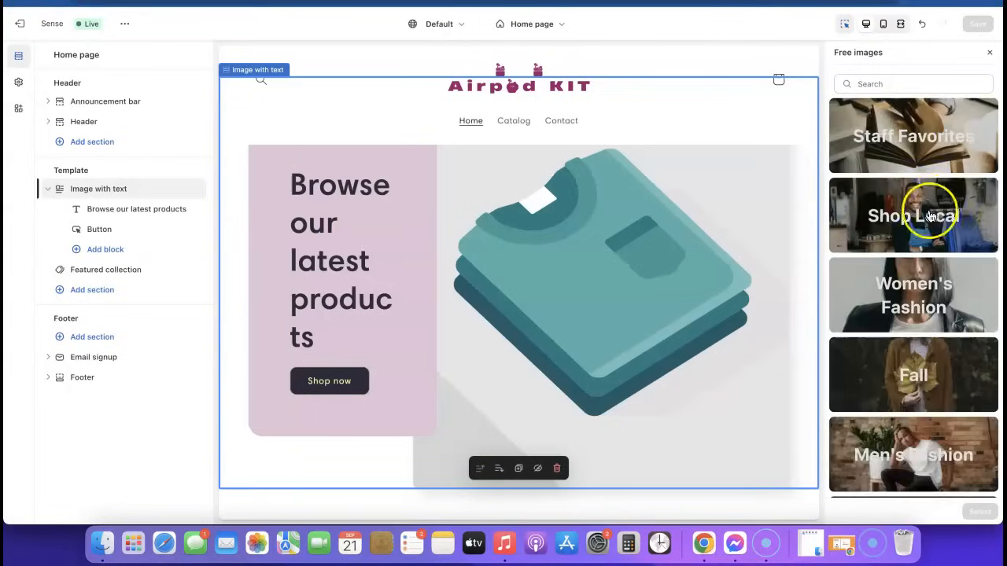
# Step: Use the free Phones & Cases photo 'woman-checking-phone-and-relaxing' as the hero image and save
pyautogui.scroll(-10, 926, 203)
pyautogui.scroll(-3, 929, 207)
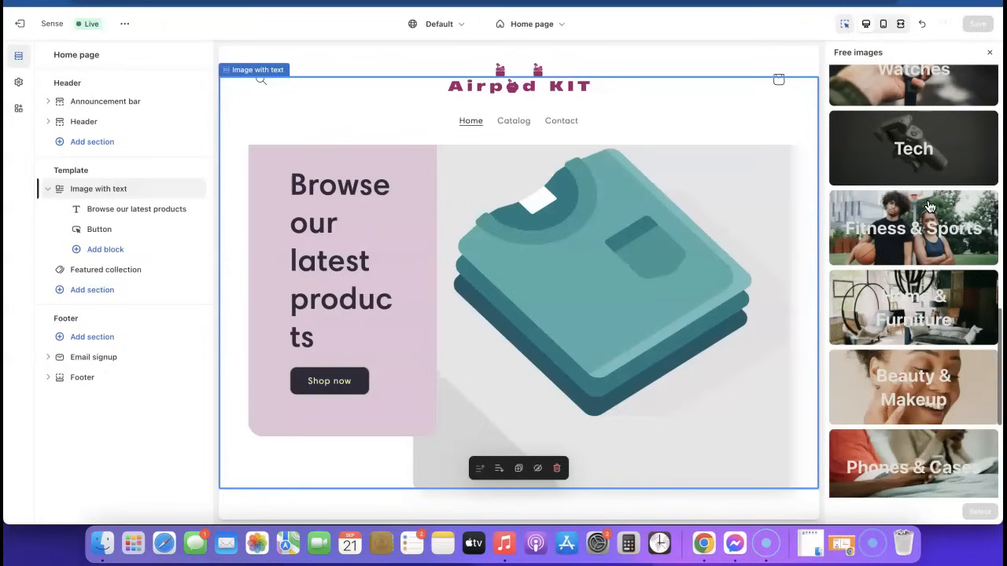
pyautogui.scroll(-5, 920, 221)
pyautogui.click(913, 233)
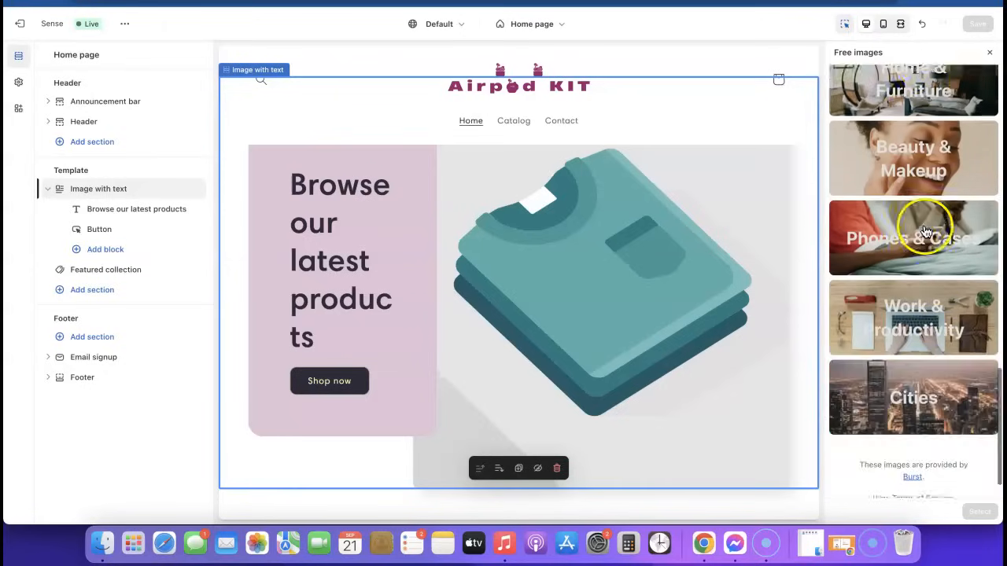
pyautogui.click(860, 124)
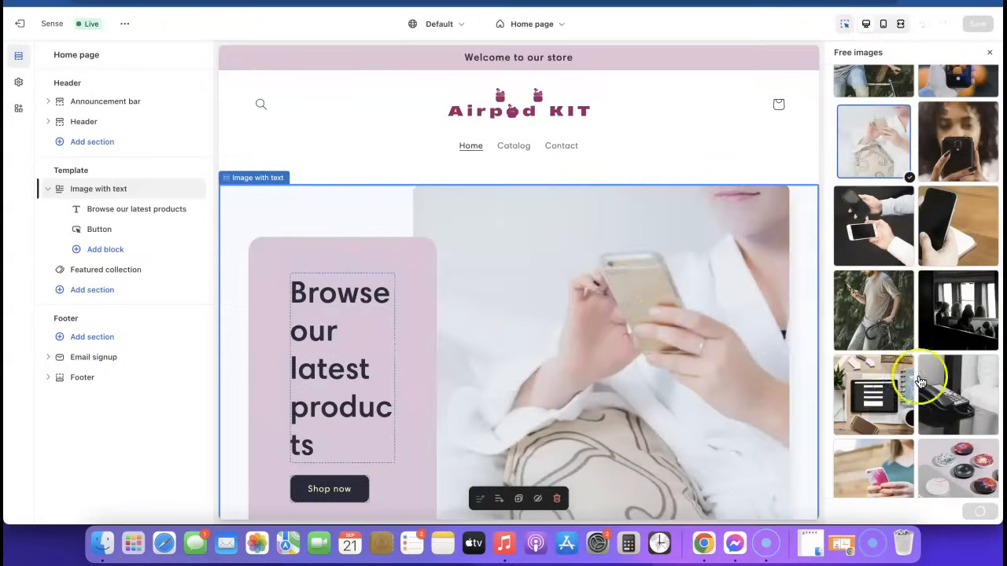
pyautogui.click(979, 511)
pyautogui.scroll(-2, 598, 336)
pyautogui.scroll(-2, 598, 330)
pyautogui.scroll(5, 598, 329)
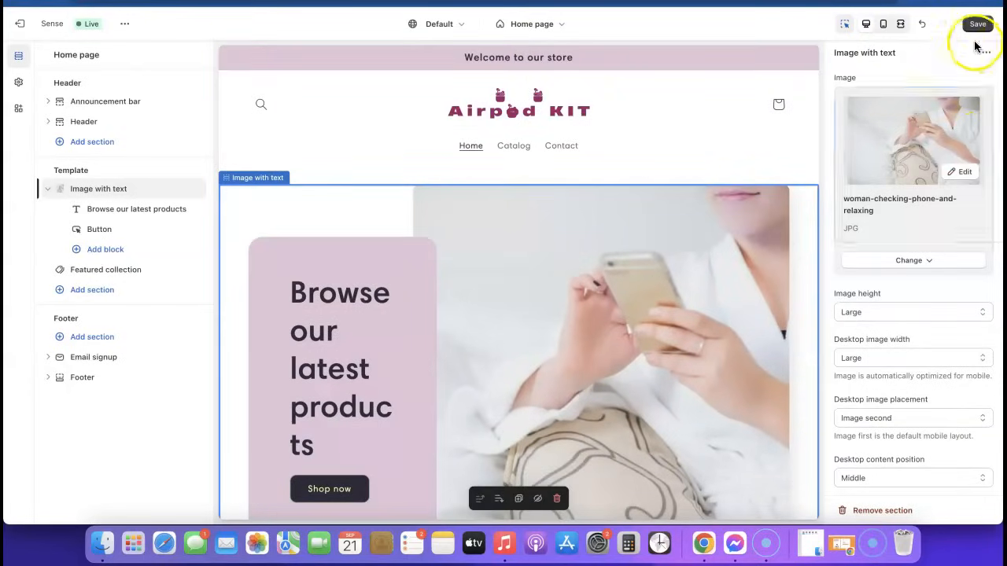
pyautogui.click(978, 25)
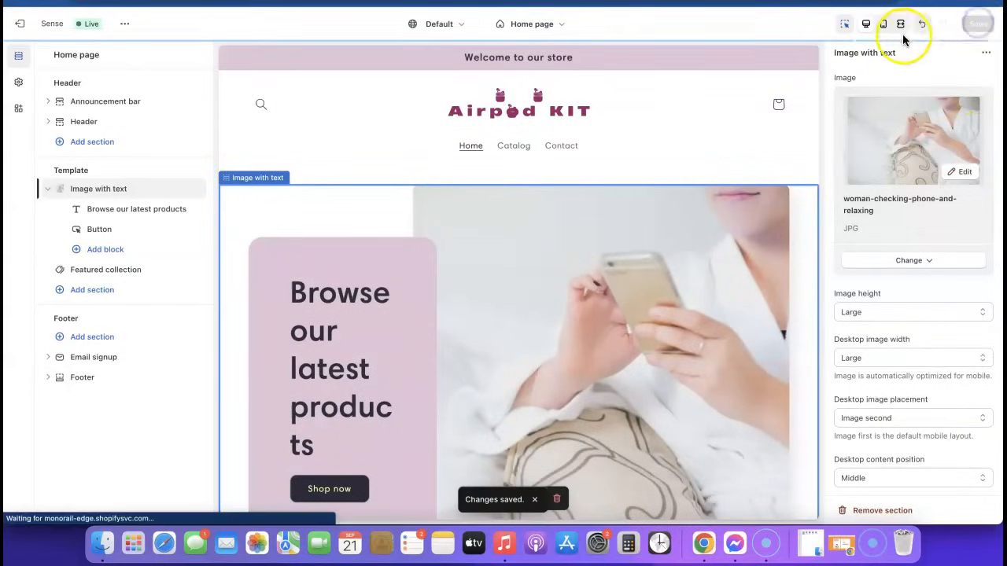
pyautogui.click(883, 24)
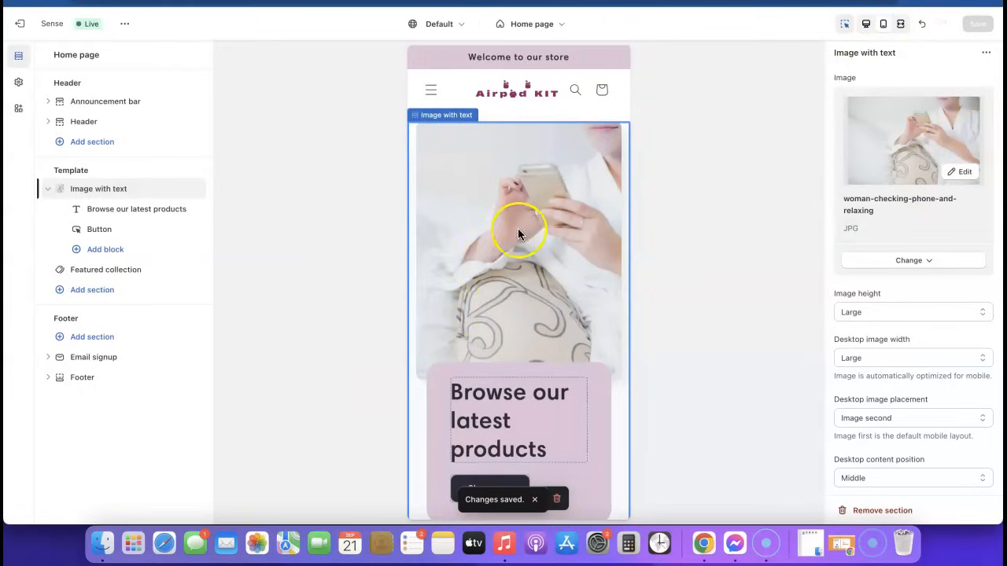
pyautogui.scroll(-5, 519, 230)
pyautogui.scroll(5, 487, 315)
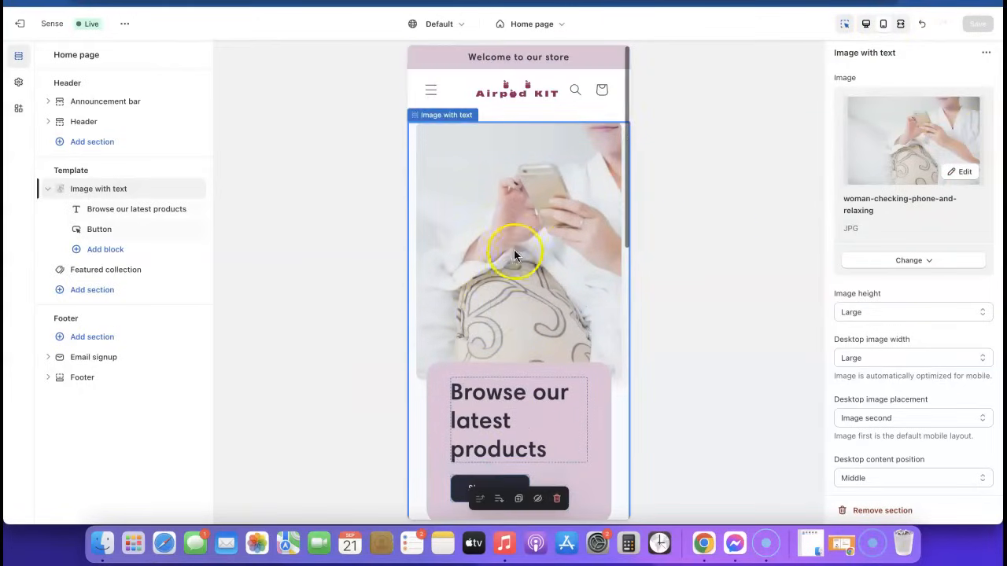
pyautogui.scroll(-4, 514, 244)
pyautogui.scroll(-10, 513, 244)
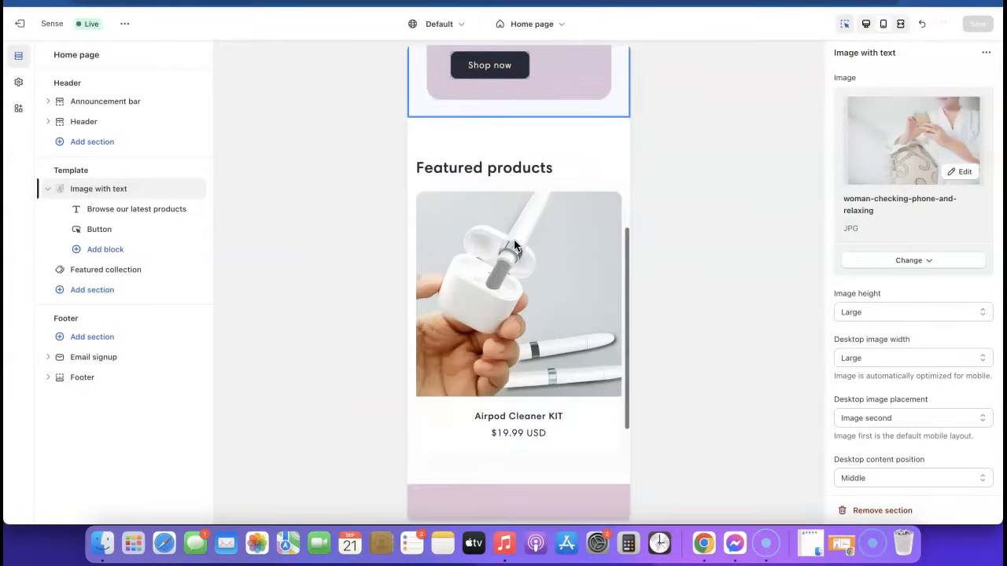
pyautogui.click(512, 232)
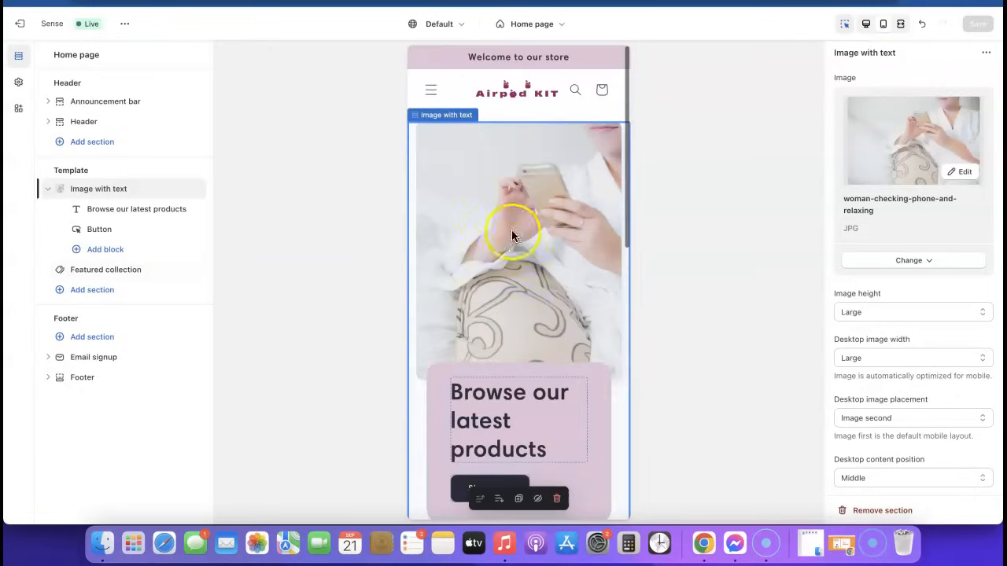
pyautogui.click(867, 25)
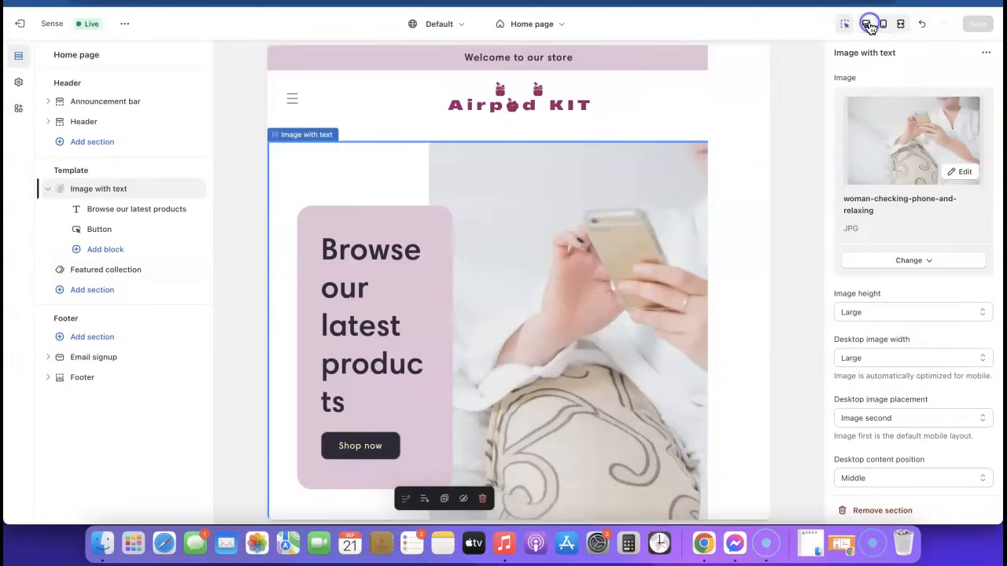
pyautogui.scroll(-3, 416, 266)
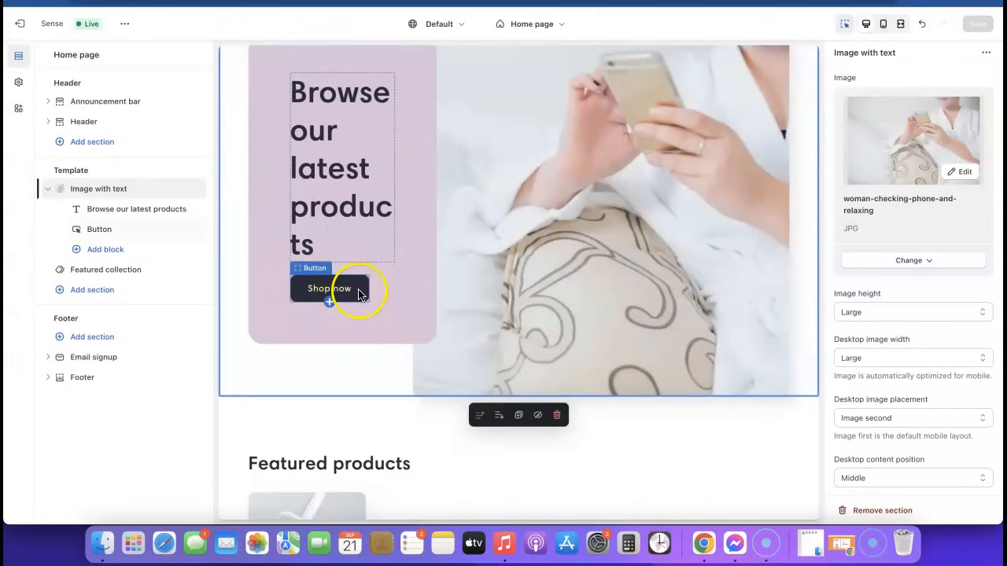
pyautogui.scroll(-10, 454, 301)
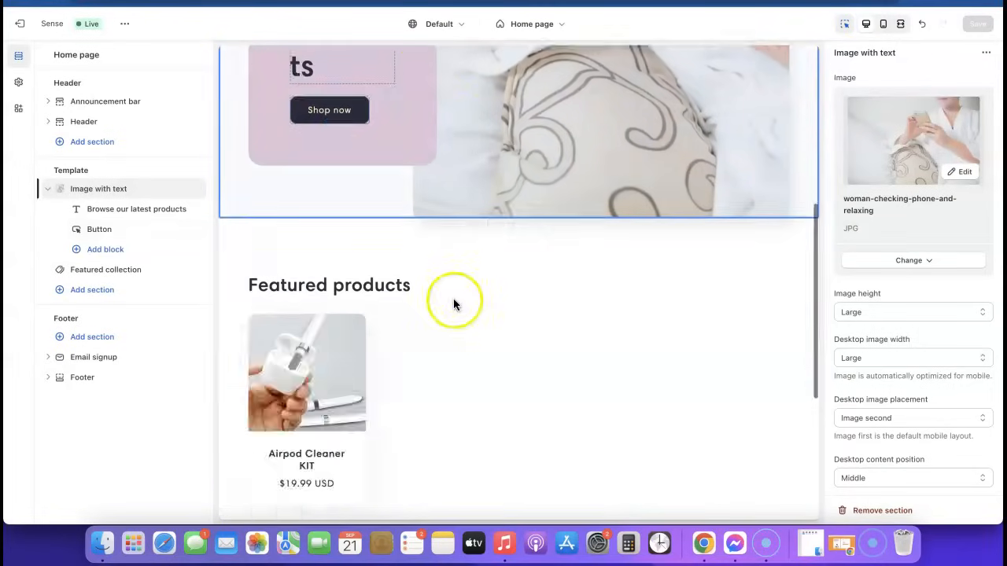
pyautogui.scroll(10, 453, 299)
pyautogui.scroll(-3, 451, 305)
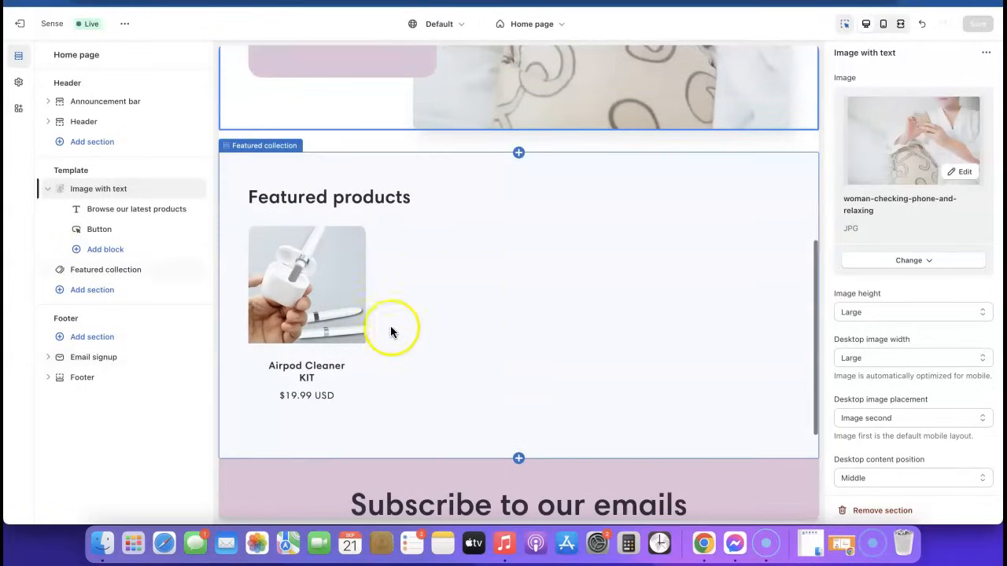
pyautogui.click(339, 275)
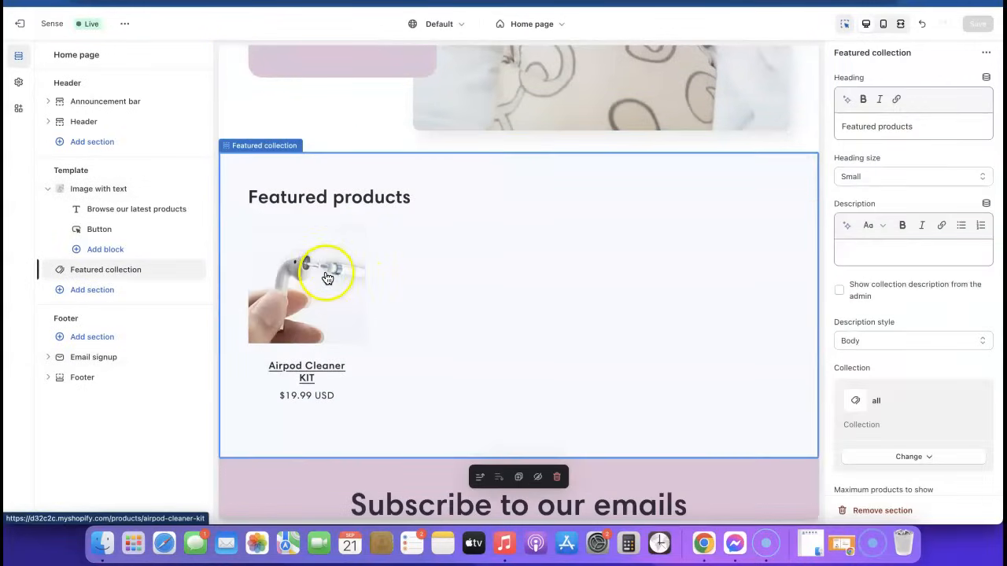
pyautogui.click(328, 279)
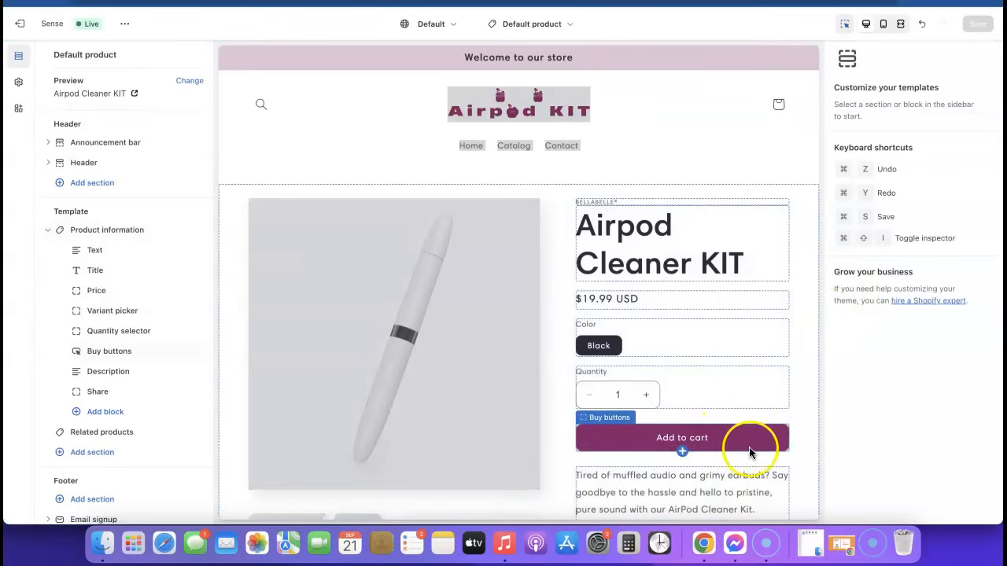
pyautogui.click(556, 19)
pyautogui.click(465, 81)
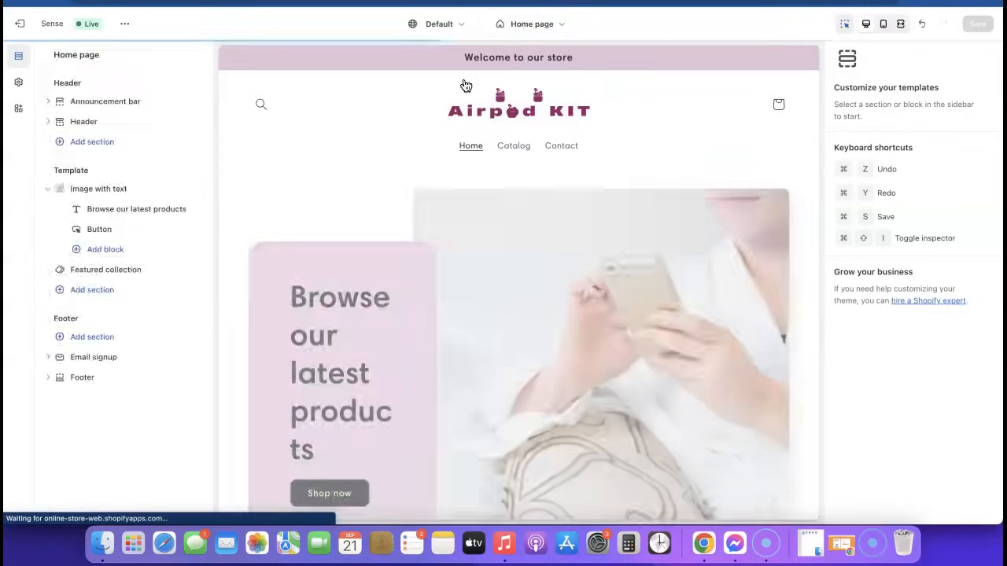
pyautogui.scroll(-5, 427, 254)
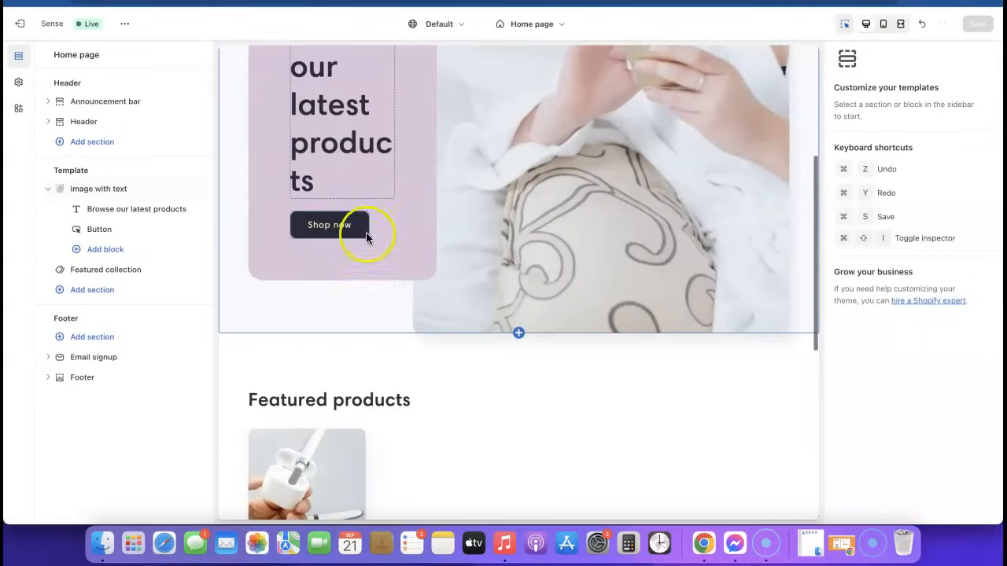
pyautogui.scroll(5, 326, 242)
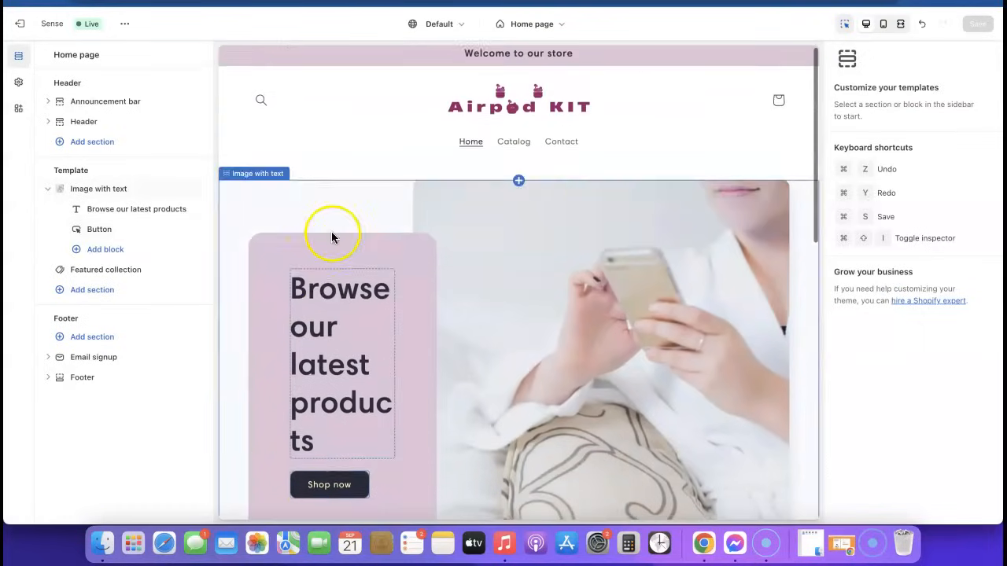
pyautogui.click(17, 85)
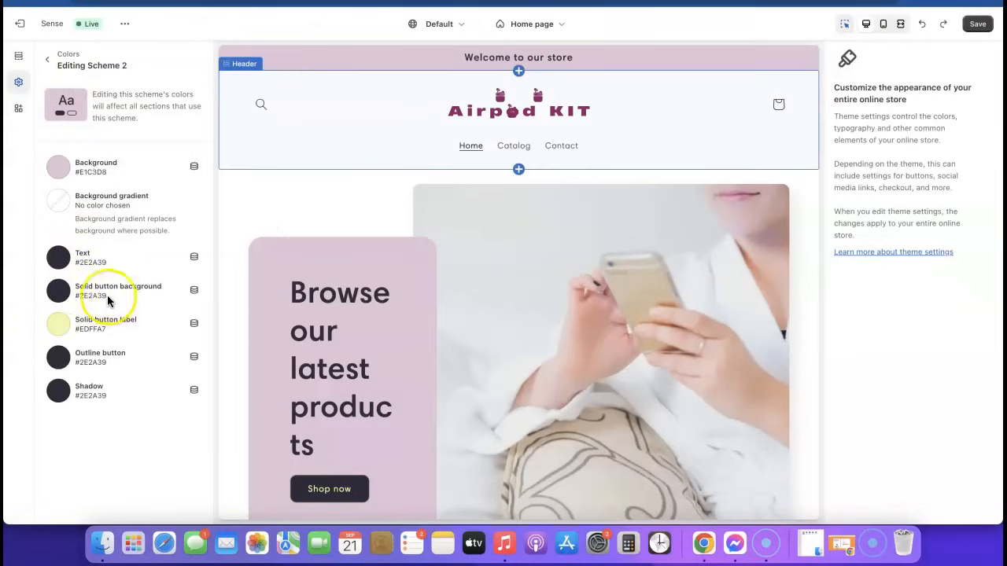
# Step: Set Scheme 2's solid button background to magenta #9B046F and save the theme
pyautogui.click(58, 292)
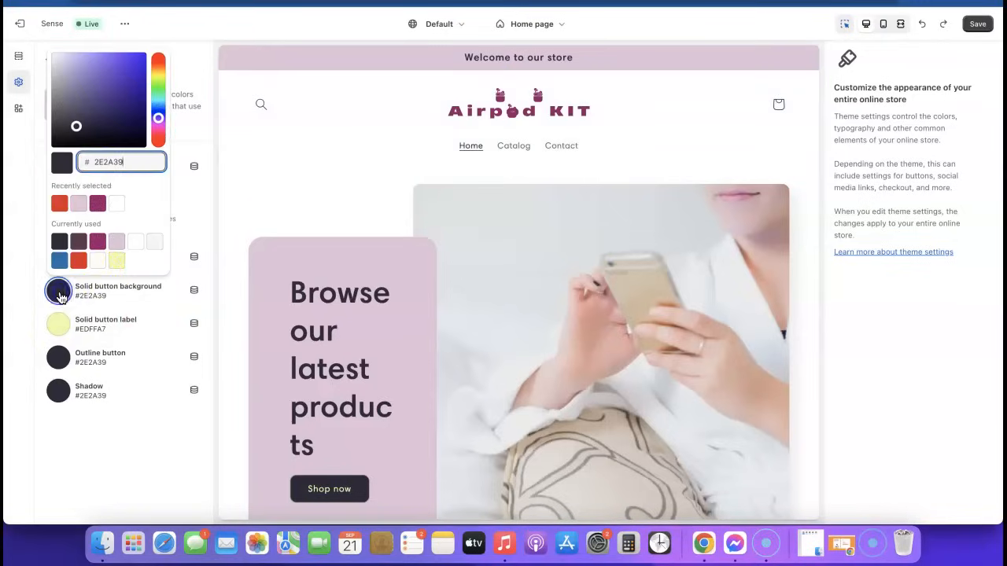
pyautogui.click(98, 206)
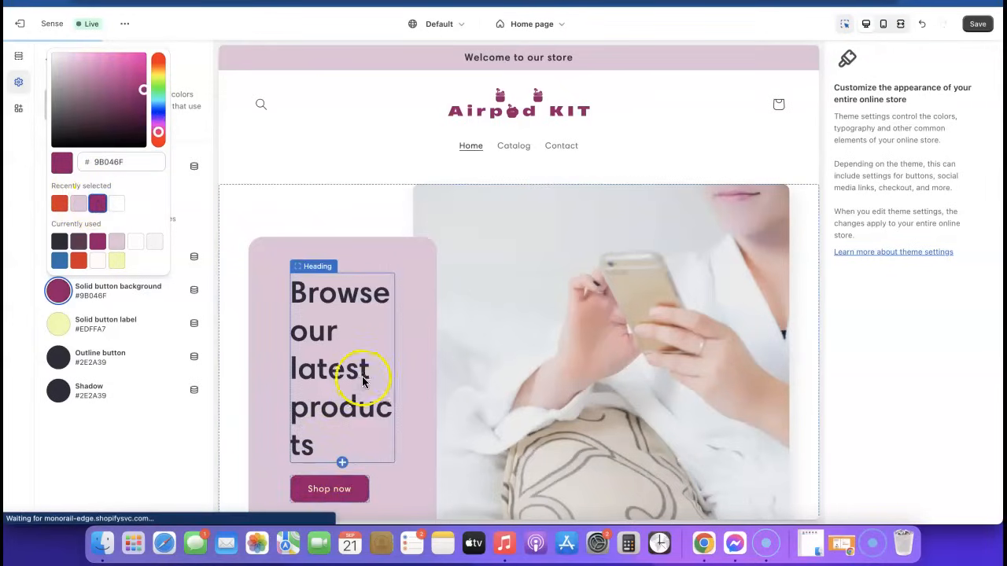
pyautogui.scroll(-1, 458, 376)
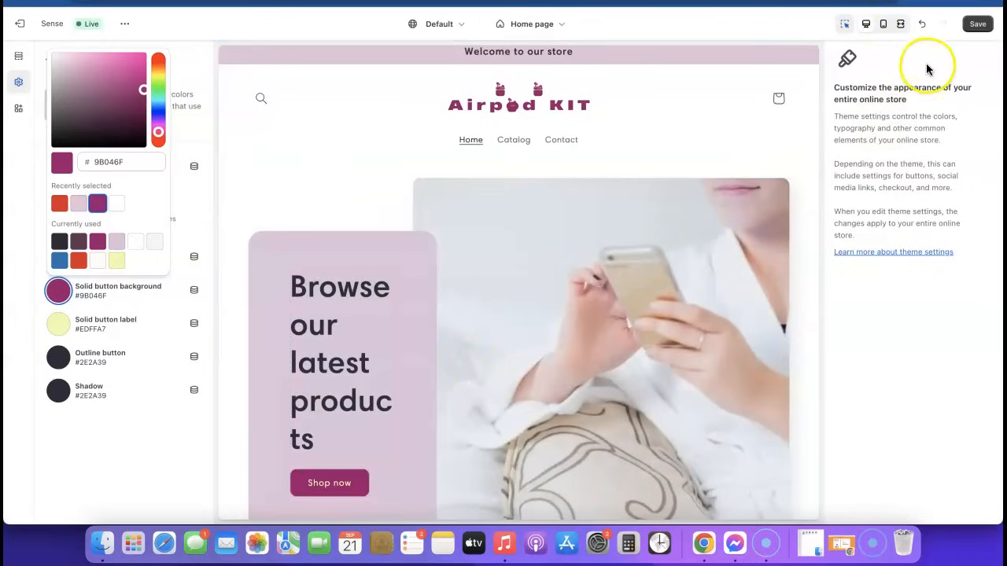
pyautogui.click(978, 26)
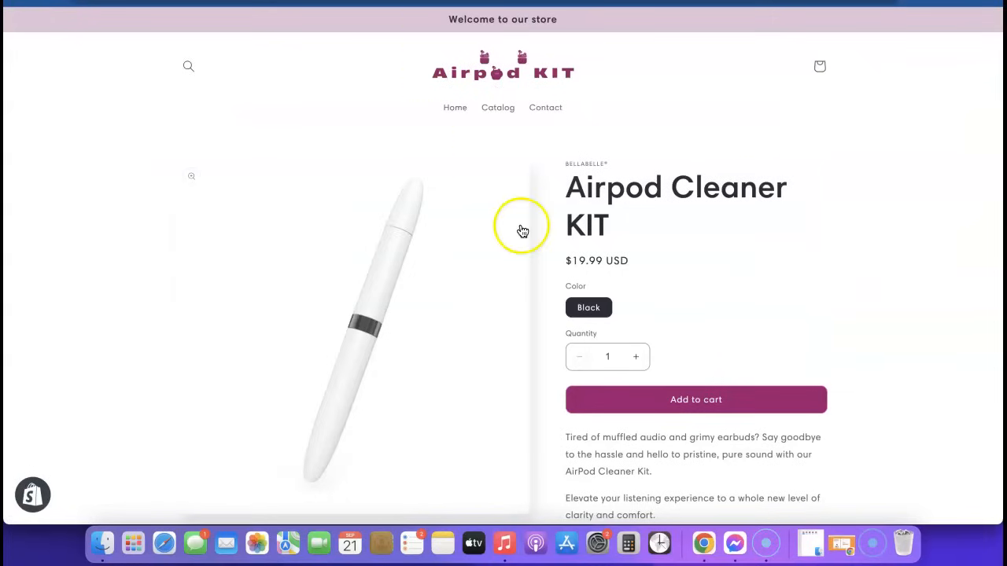
# Step: Preview the home page with magenta buttons, then exit to the Online Store Themes page
pyautogui.click(488, 78)
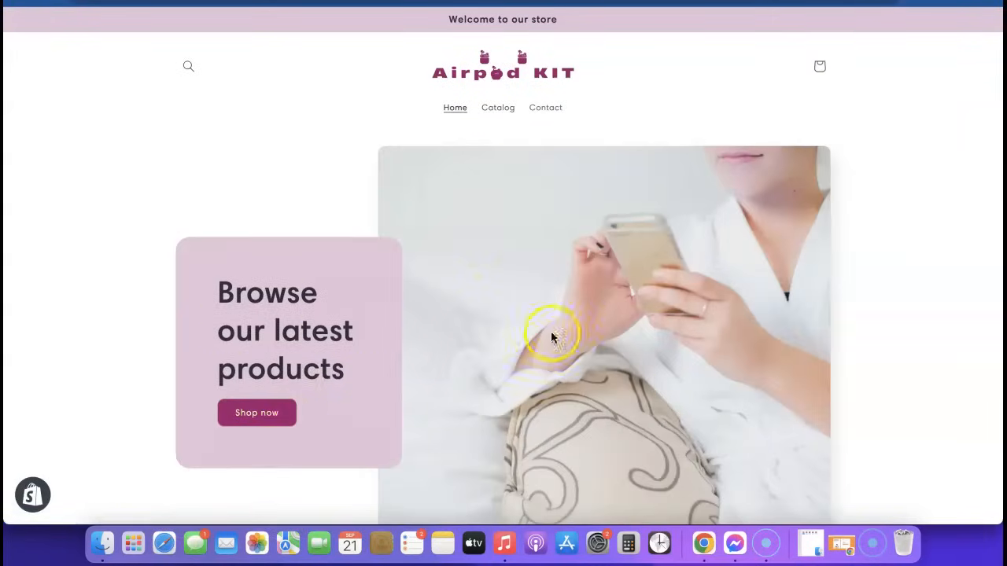
pyautogui.scroll(-1, 554, 359)
pyautogui.scroll(-5, 611, 337)
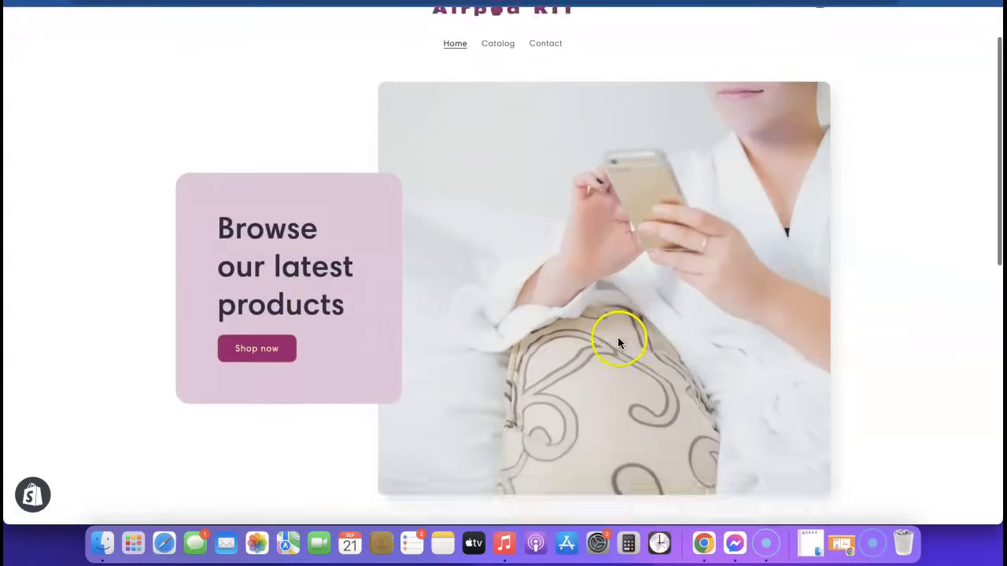
pyautogui.scroll(-3, 618, 342)
pyautogui.scroll(6, 620, 370)
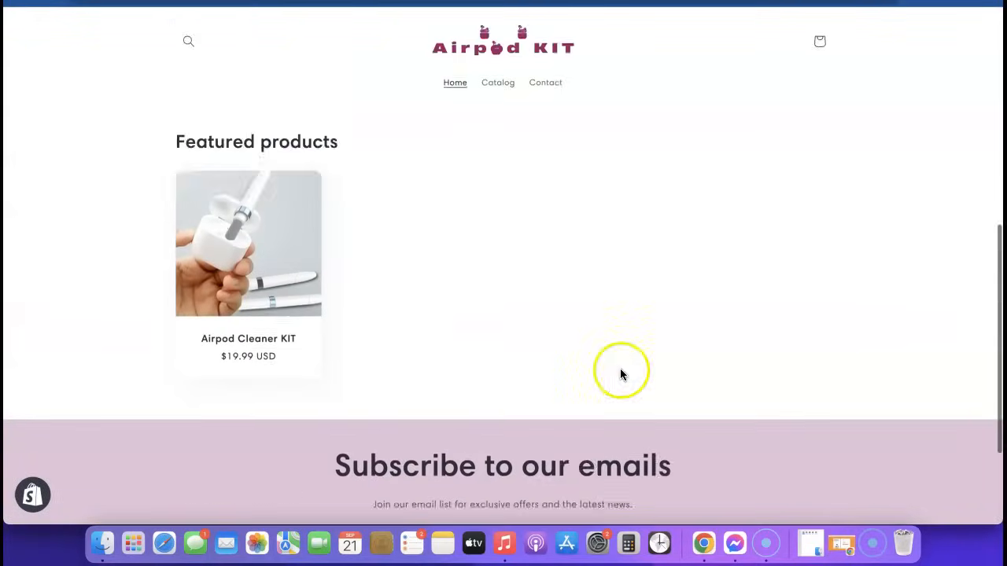
pyautogui.scroll(-6, 620, 372)
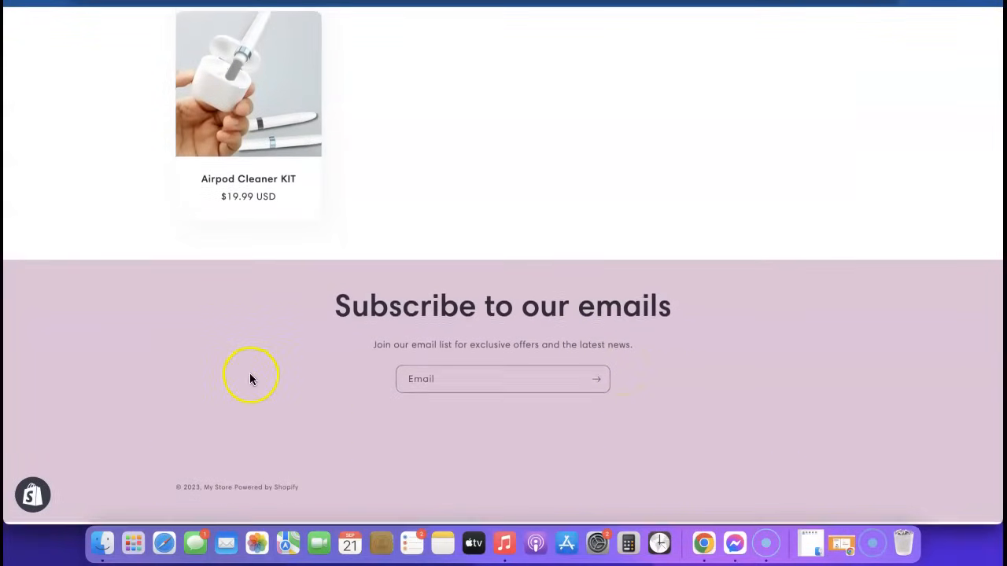
pyautogui.scroll(8, 247, 370)
pyautogui.scroll(-1, 247, 333)
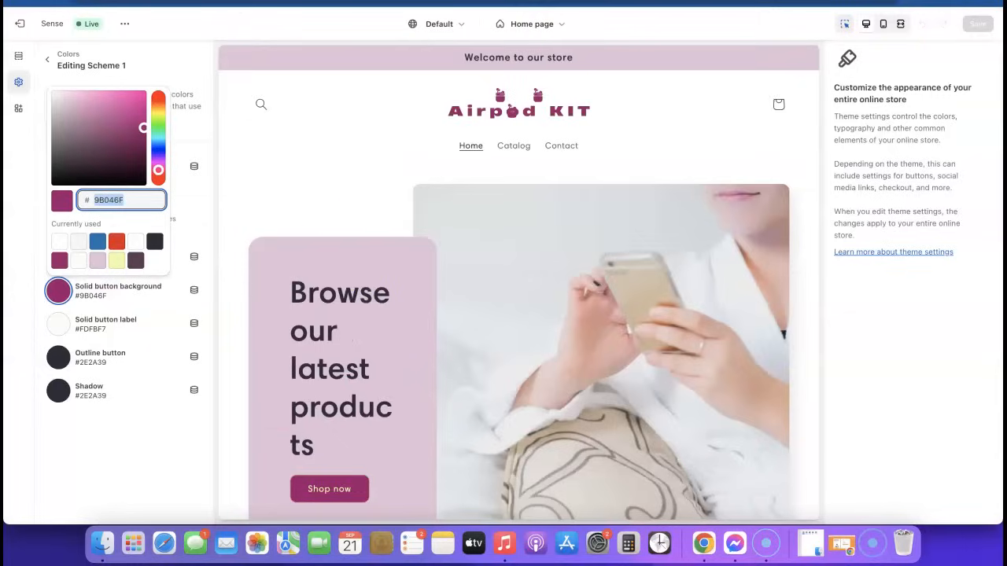
pyautogui.click(30, 31)
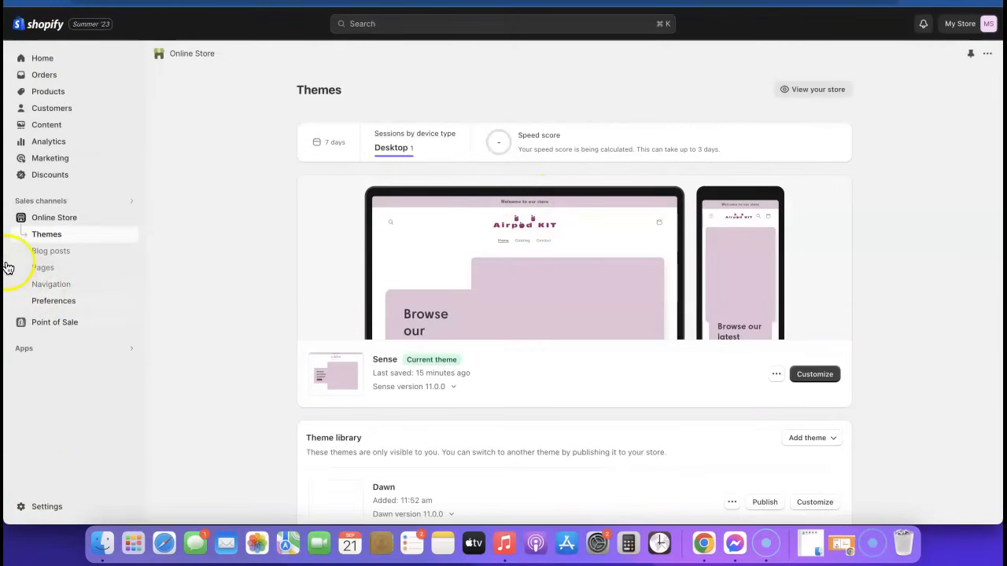
pyautogui.click(44, 301)
# Step: Go to Settings > Policies and scroll to the empty written return and refund policy
pyautogui.click(38, 506)
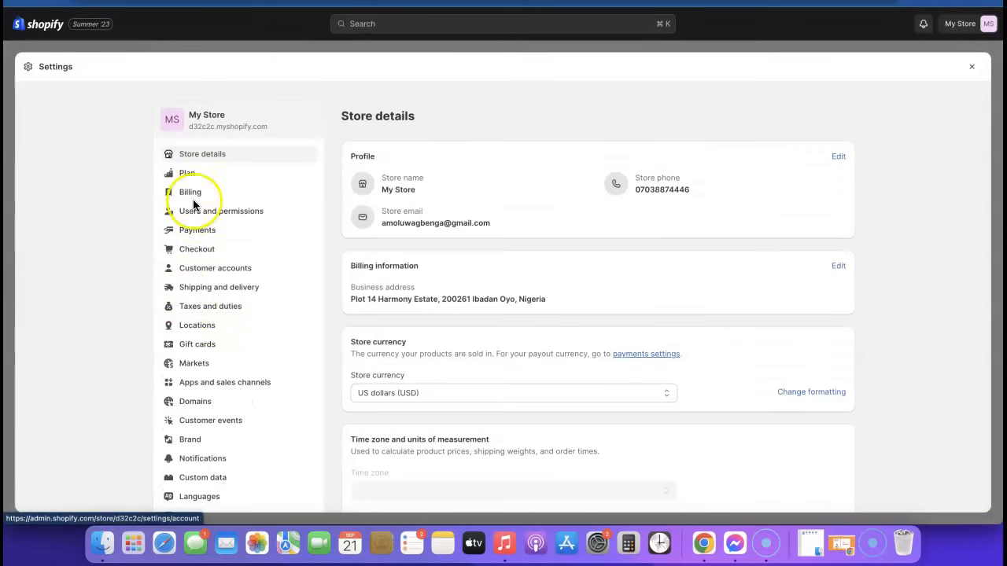
pyautogui.scroll(-1, 241, 212)
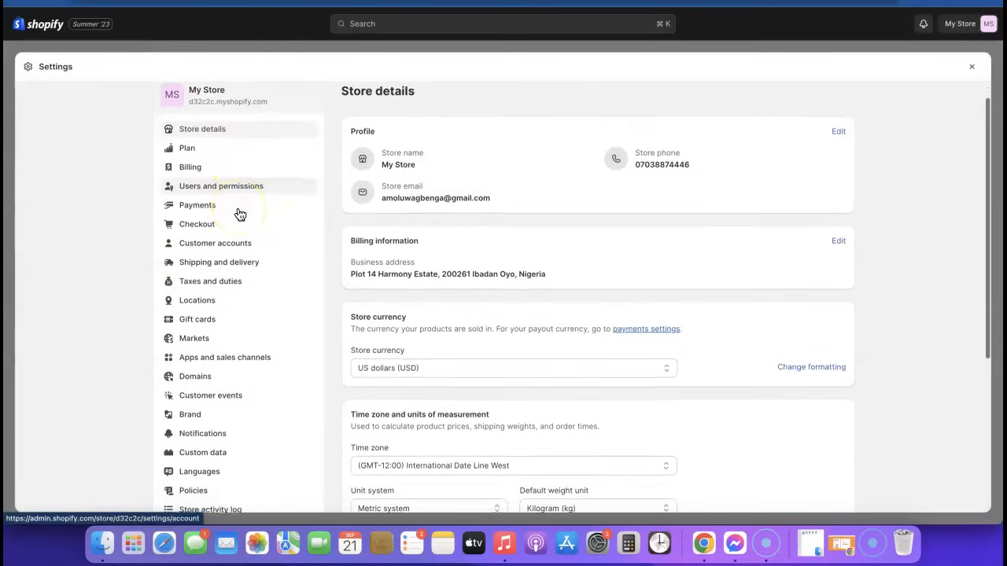
pyautogui.scroll(-2, 220, 187)
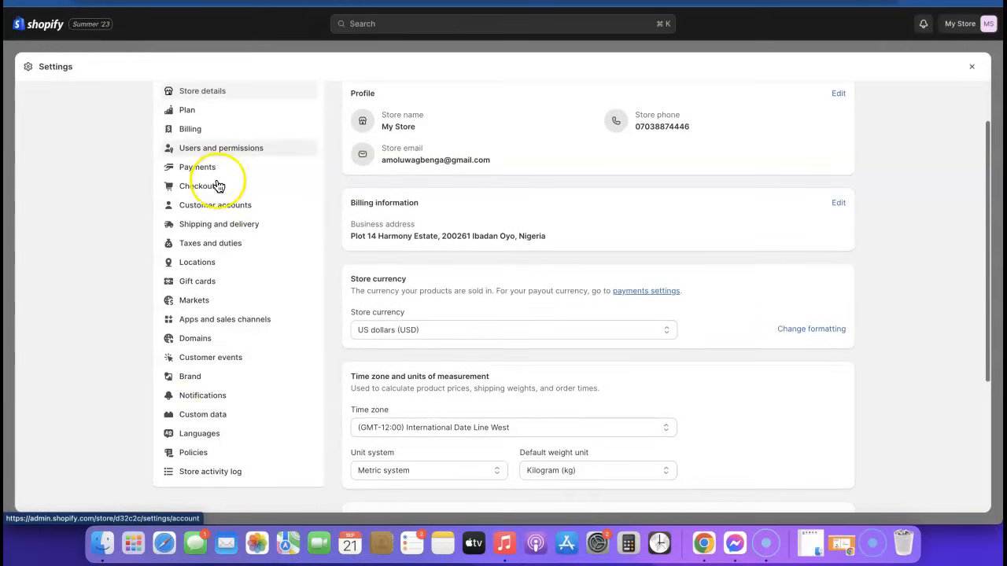
pyautogui.click(189, 453)
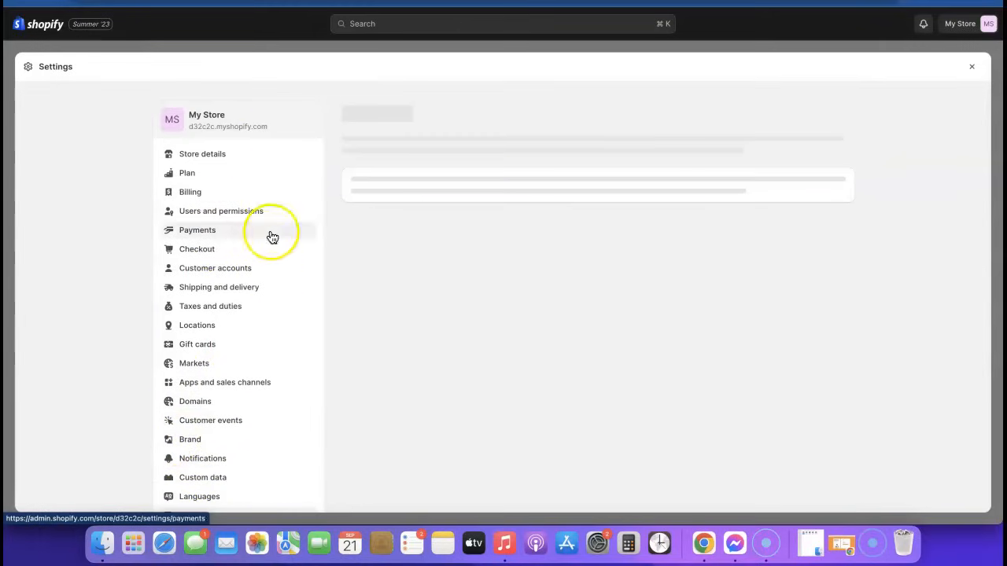
pyautogui.scroll(-3, 451, 171)
pyautogui.scroll(3, 452, 219)
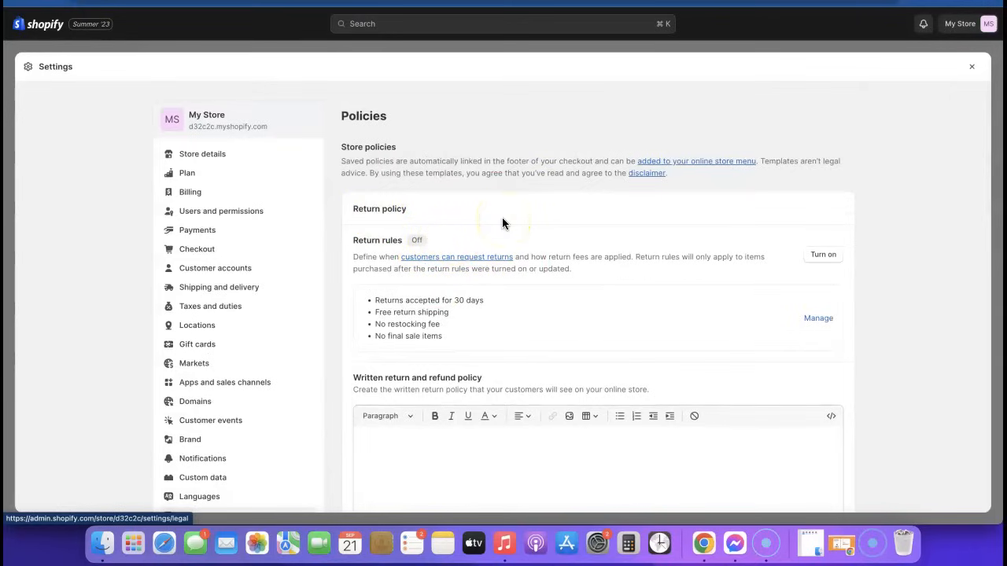
pyautogui.scroll(-3, 500, 236)
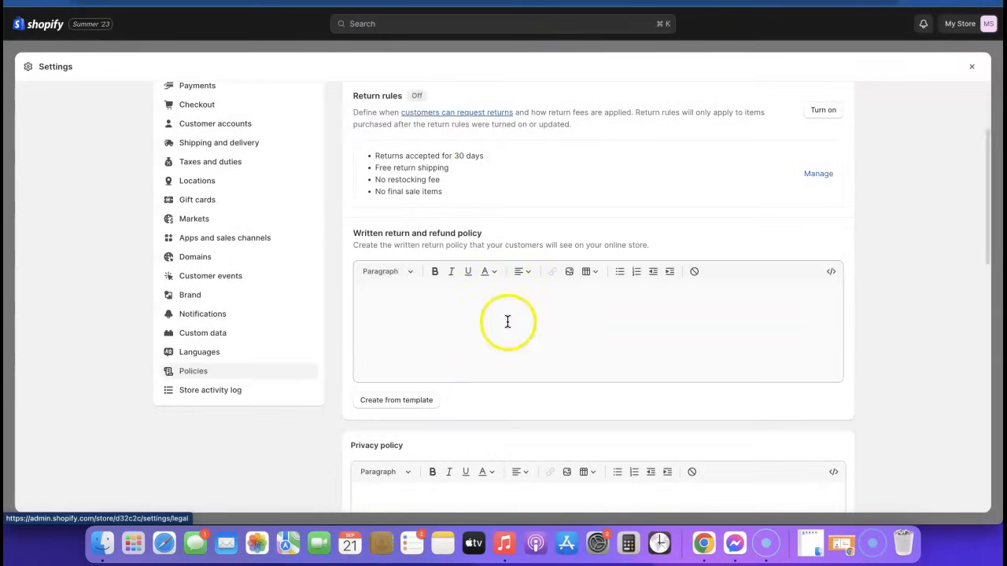
# Step: Generate the 30-day return and refund policy from the template and review its exceptions and exchanges
pyautogui.click(391, 402)
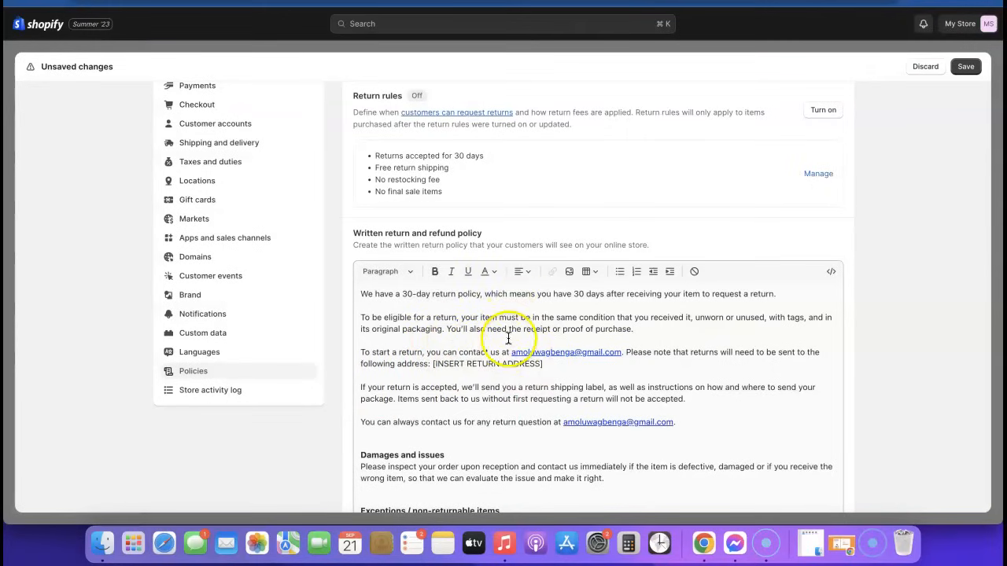
pyautogui.scroll(-15, 508, 338)
pyautogui.scroll(10, 514, 223)
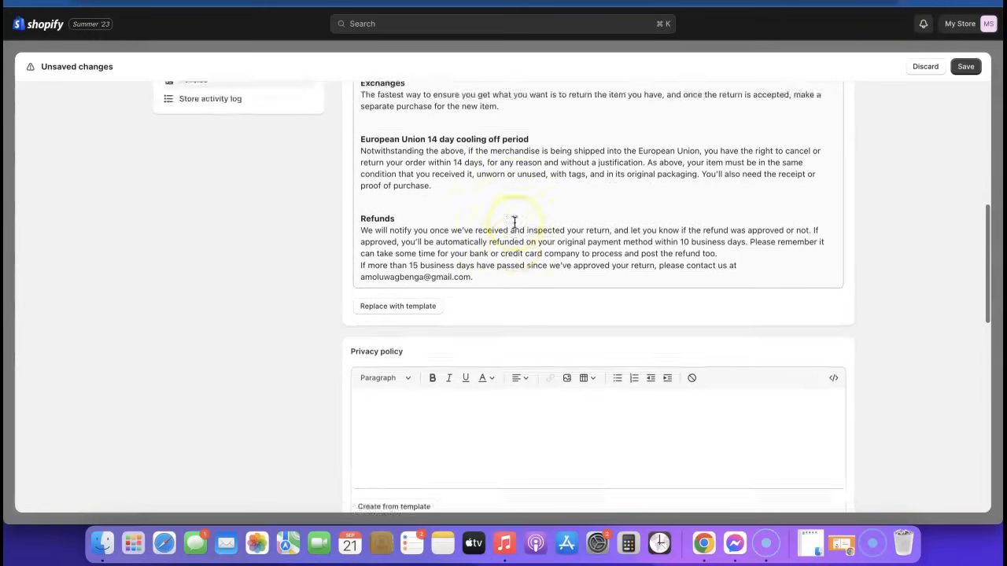
pyautogui.scroll(8, 515, 223)
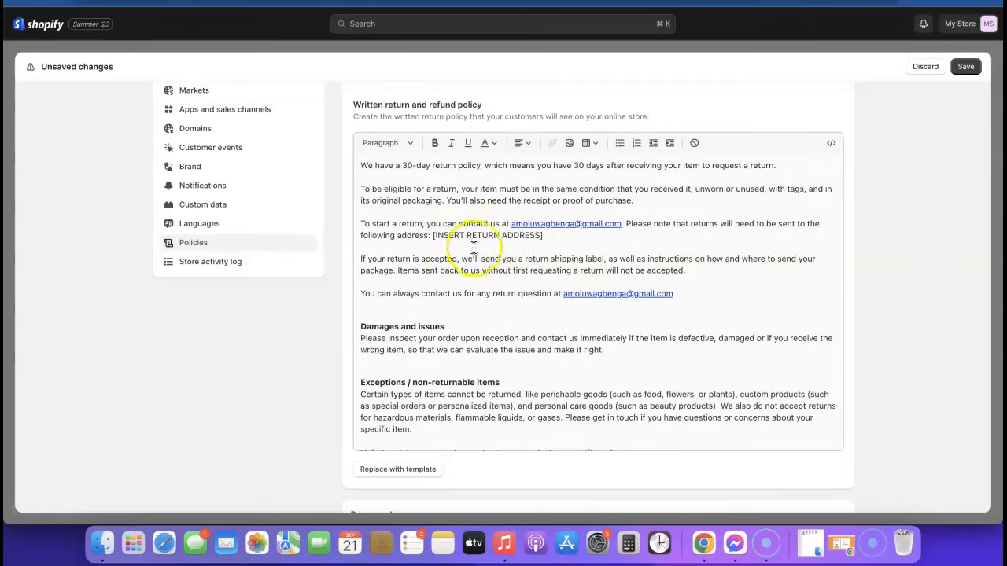
pyautogui.scroll(-5, 529, 246)
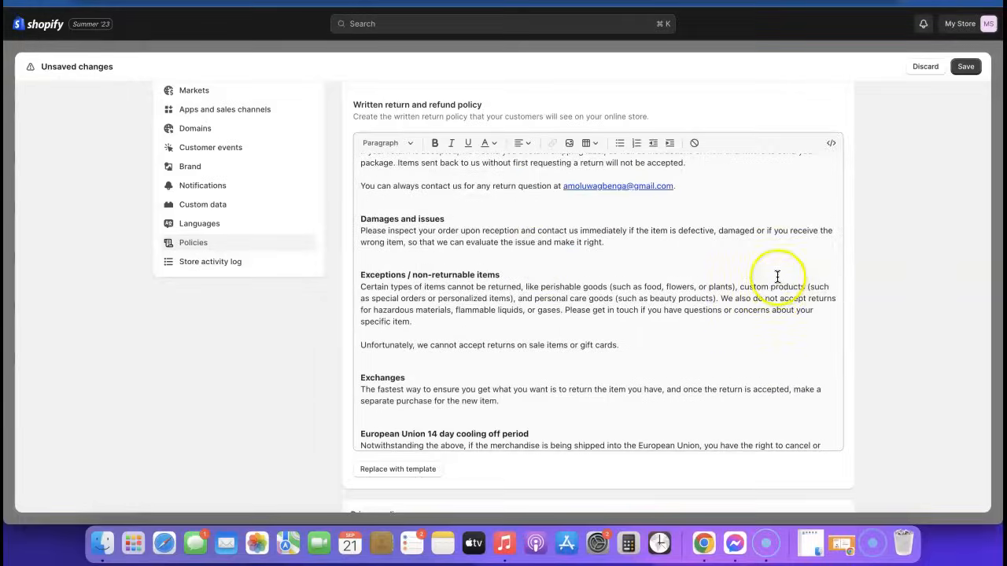
pyautogui.scroll(-3, 777, 277)
pyautogui.scroll(-4, 777, 277)
pyautogui.scroll(-6, 779, 288)
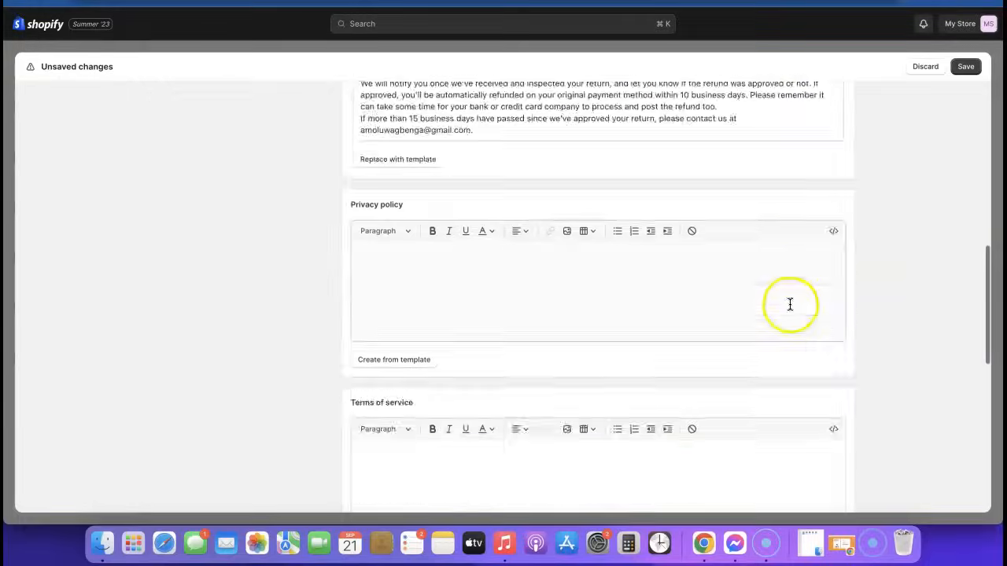
pyautogui.scroll(2, 514, 196)
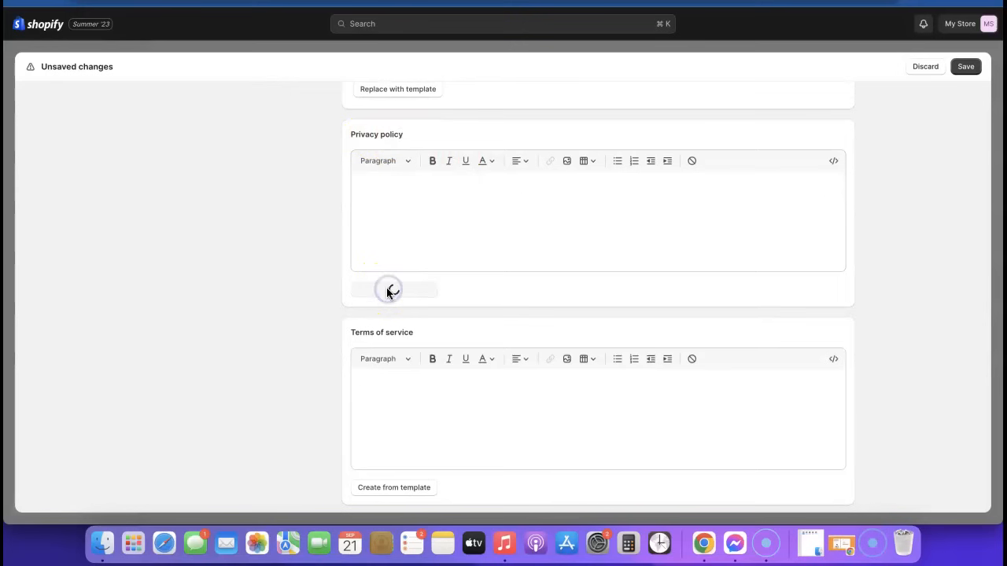
# Step: Review the template-filled policies down through the Terms of Service and contact information
pyautogui.scroll(1, 661, 269)
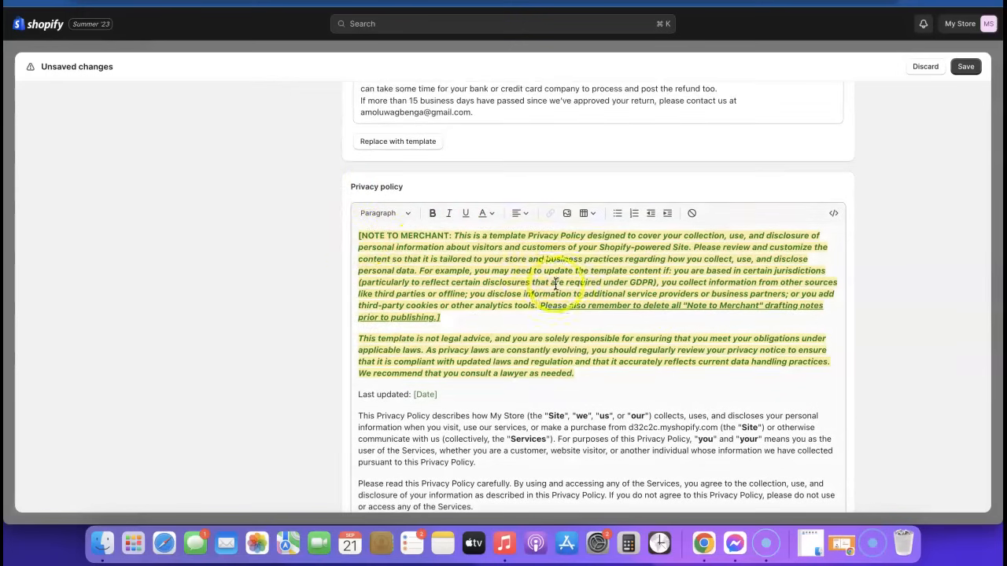
pyautogui.scroll(-10, 450, 293)
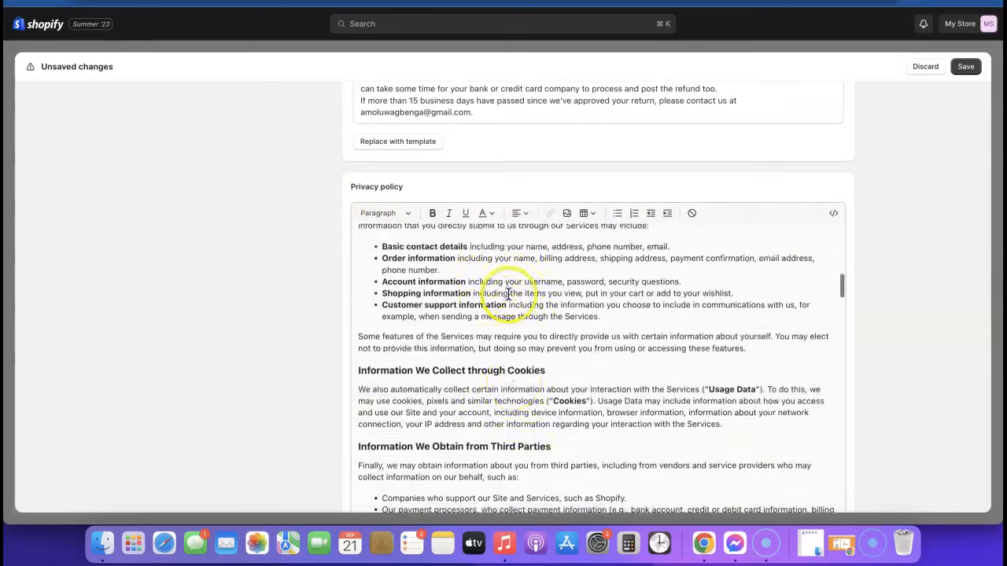
pyautogui.scroll(-5, 855, 254)
pyautogui.scroll(-1, 856, 259)
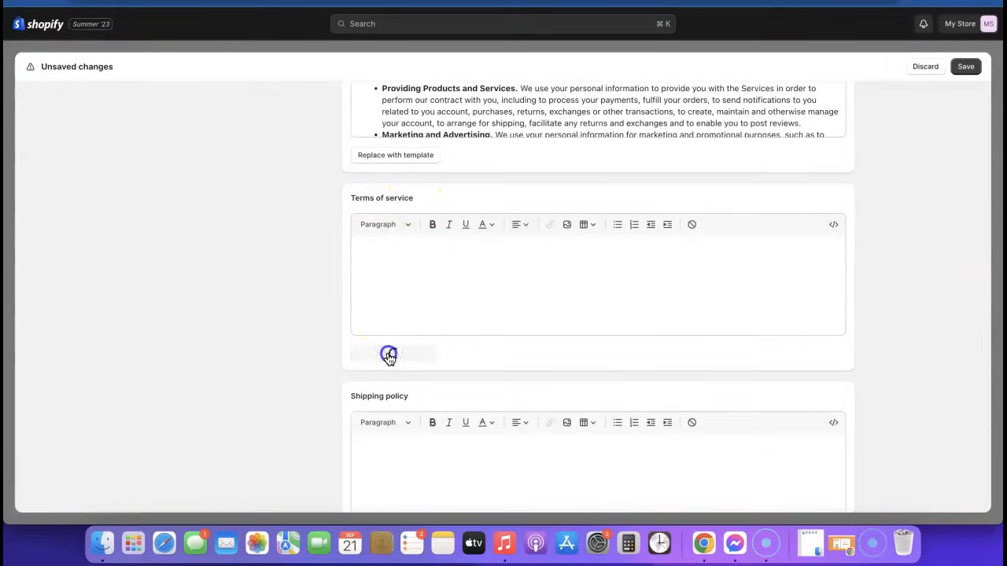
pyautogui.scroll(-15, 590, 337)
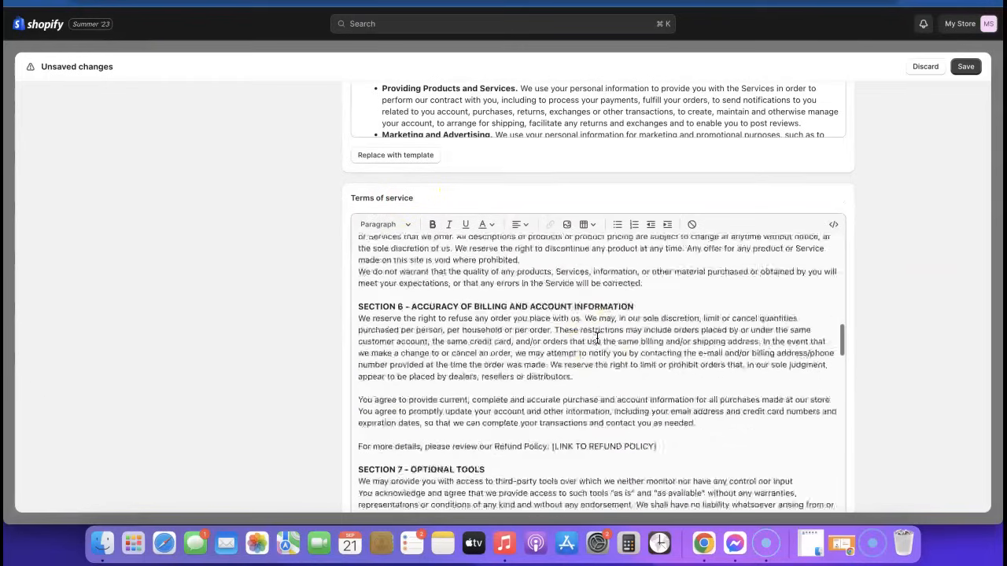
pyautogui.scroll(-15, 597, 337)
pyautogui.scroll(-5, 879, 344)
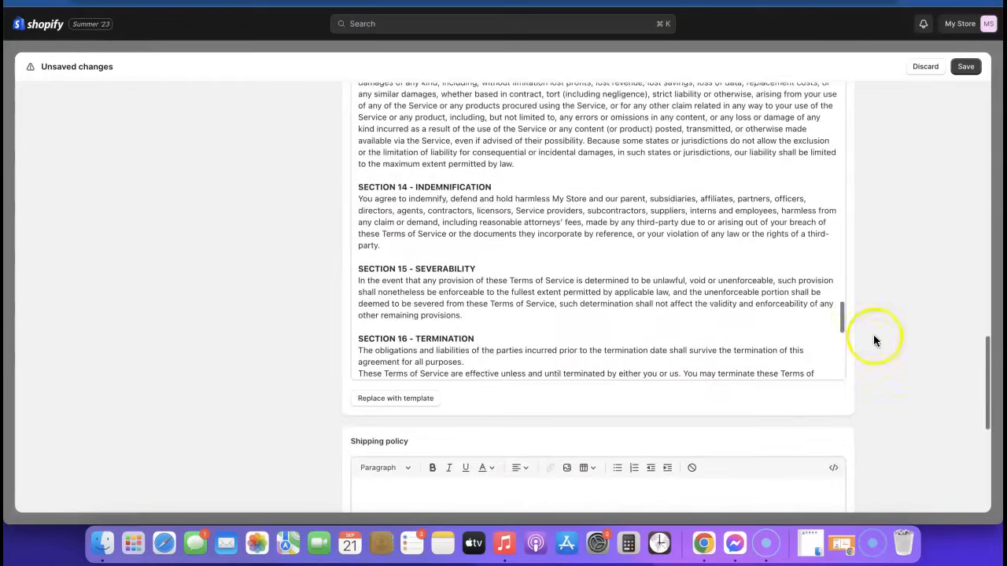
pyautogui.scroll(-10, 747, 258)
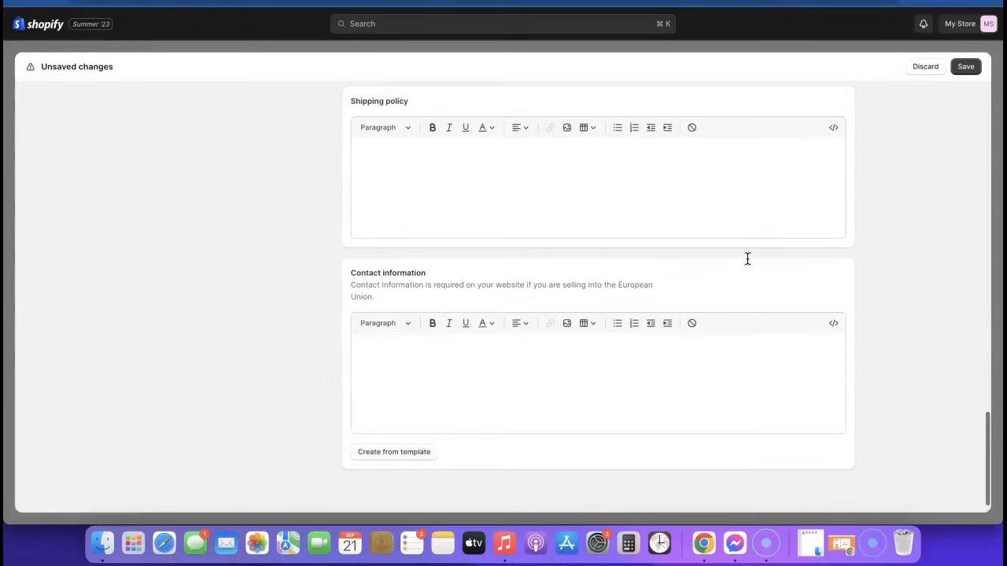
pyautogui.scroll(5, 747, 258)
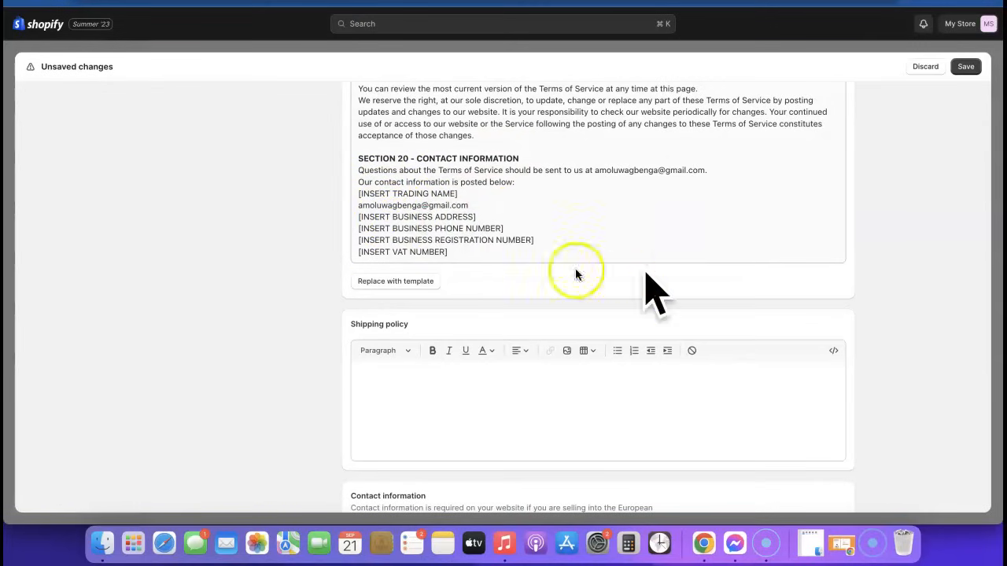
pyautogui.scroll(-2, 676, 228)
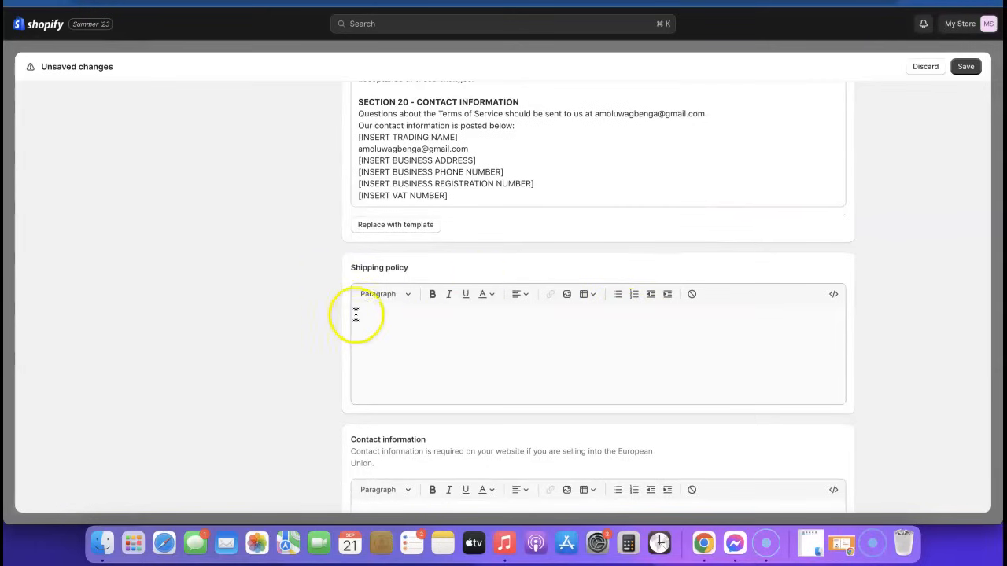
# Step: Check the empty Shipping policy editor, then save all the policy changes
pyautogui.click(453, 341)
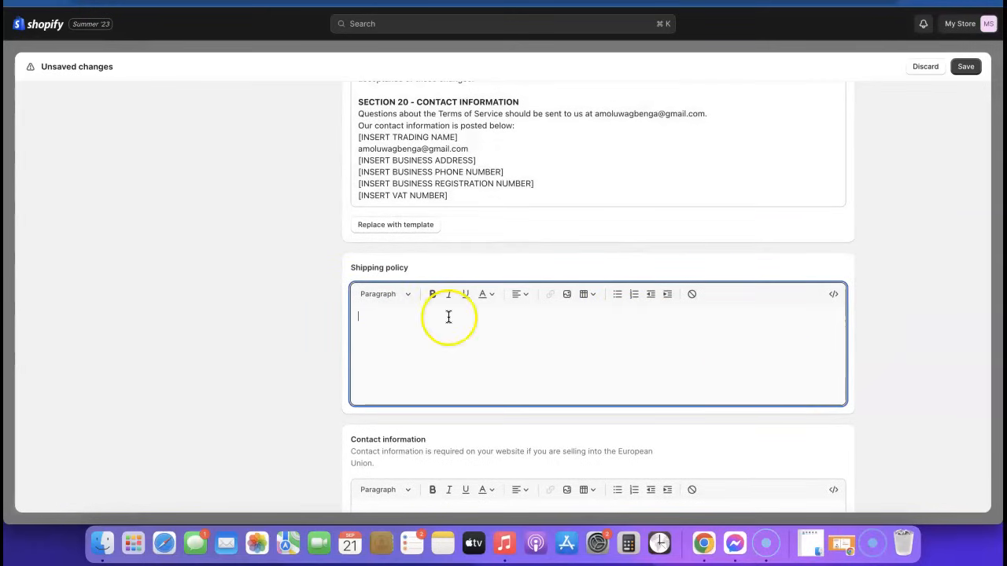
pyautogui.scroll(-6, 766, 325)
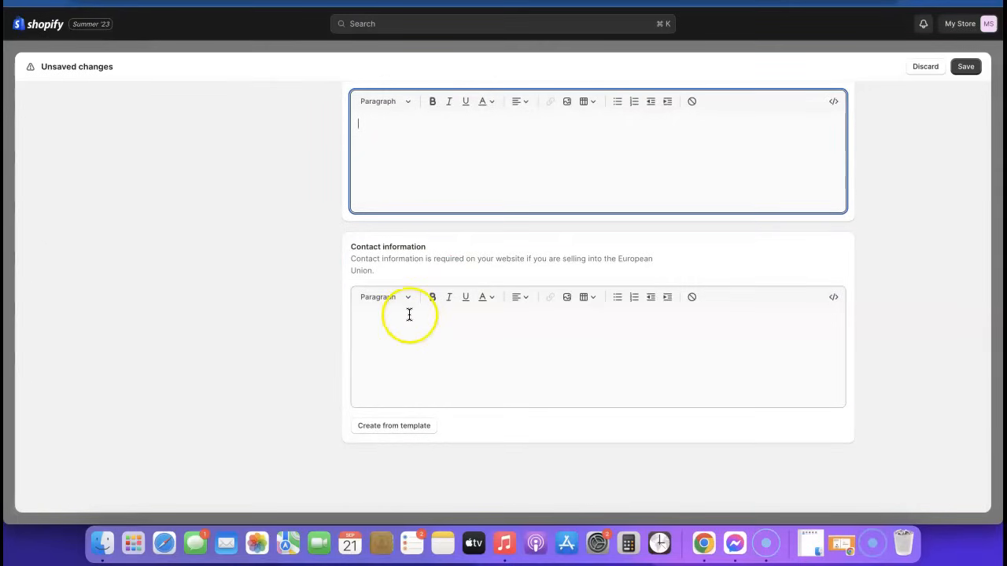
pyautogui.scroll(3, 843, 376)
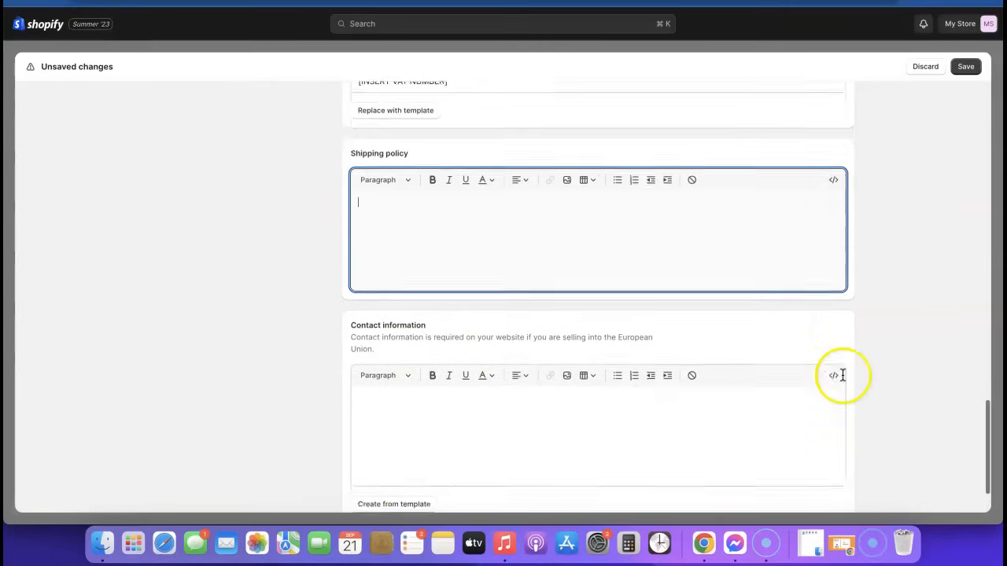
pyautogui.scroll(-3, 905, 323)
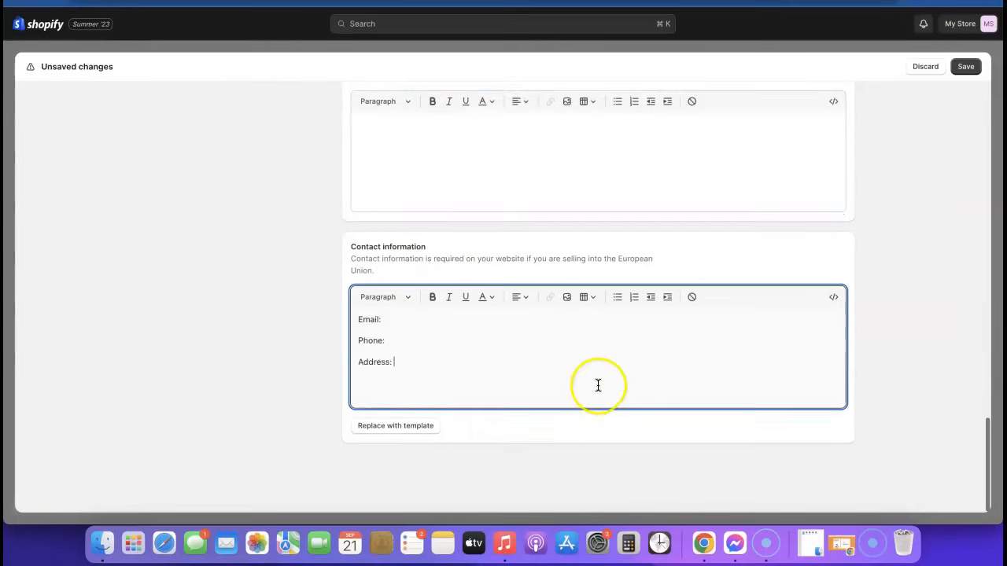
pyautogui.scroll(10, 597, 386)
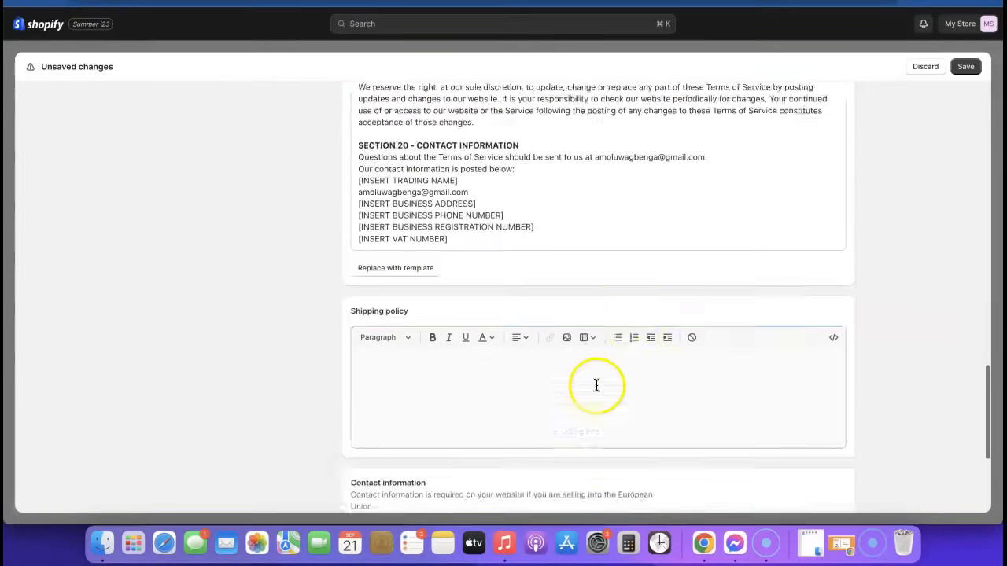
pyautogui.scroll(15, 834, 189)
pyautogui.click(973, 70)
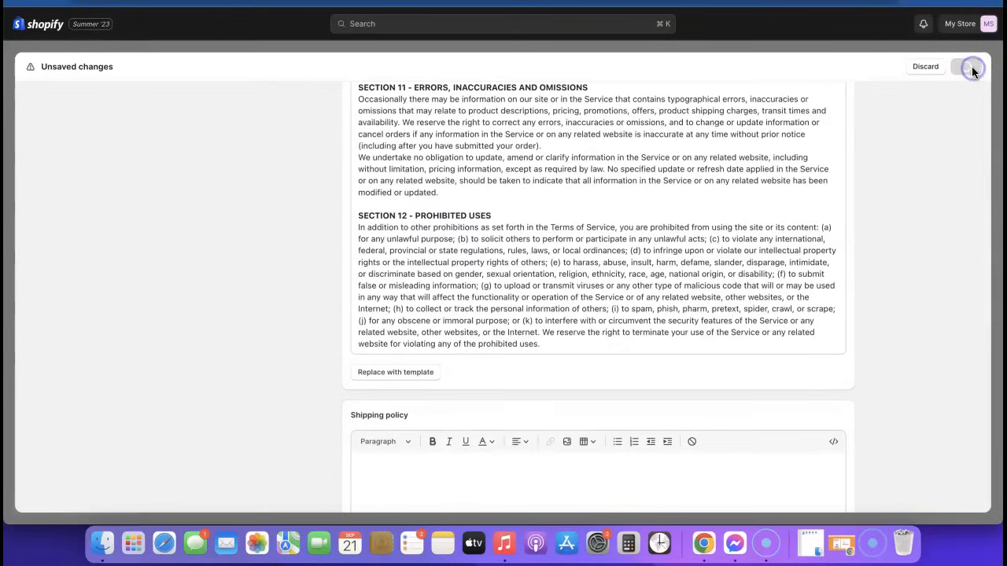
# Step: Leave Policies settings and start a new item in the Footer menu under Navigation
pyautogui.click(971, 67)
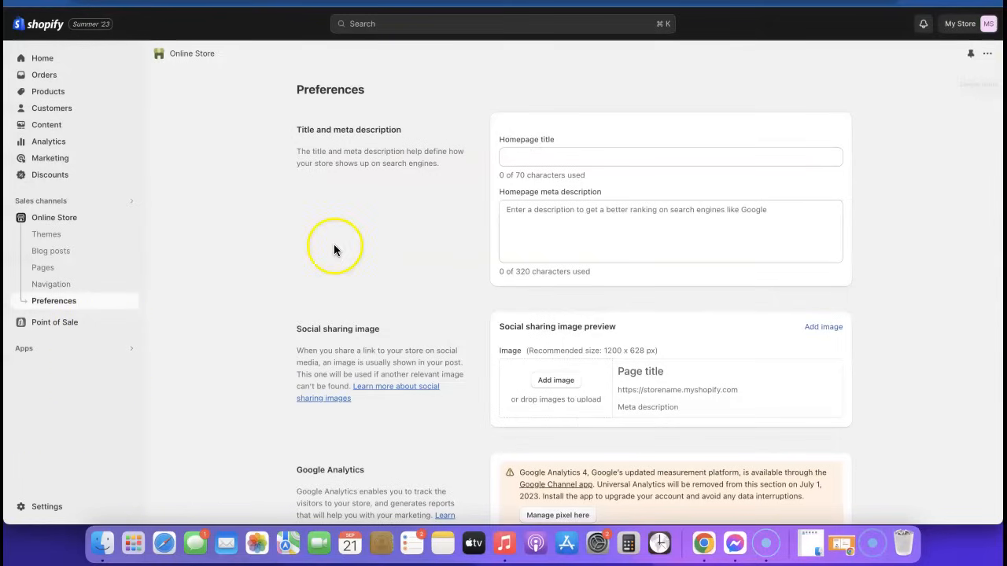
pyautogui.click(54, 287)
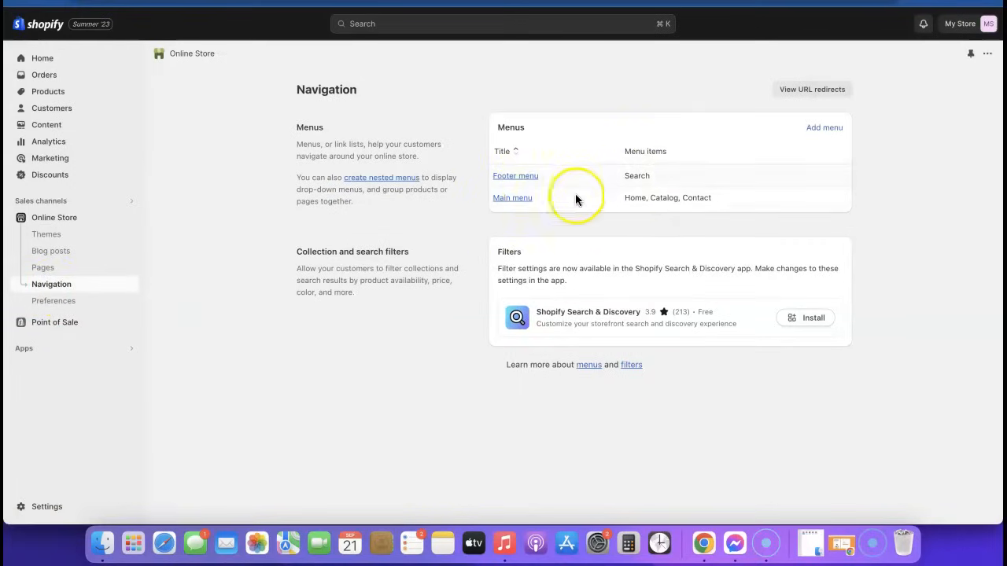
pyautogui.click(534, 183)
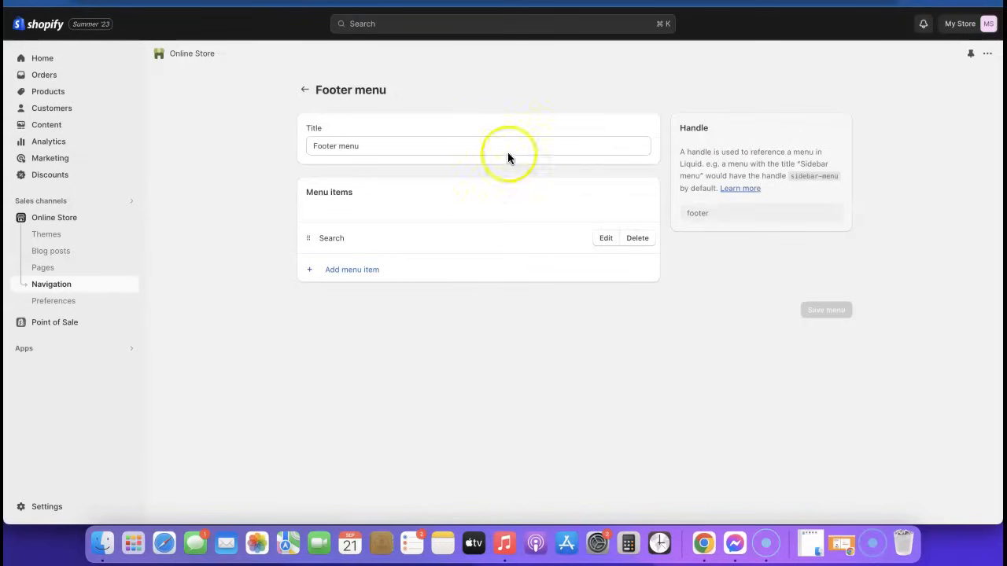
pyautogui.click(343, 277)
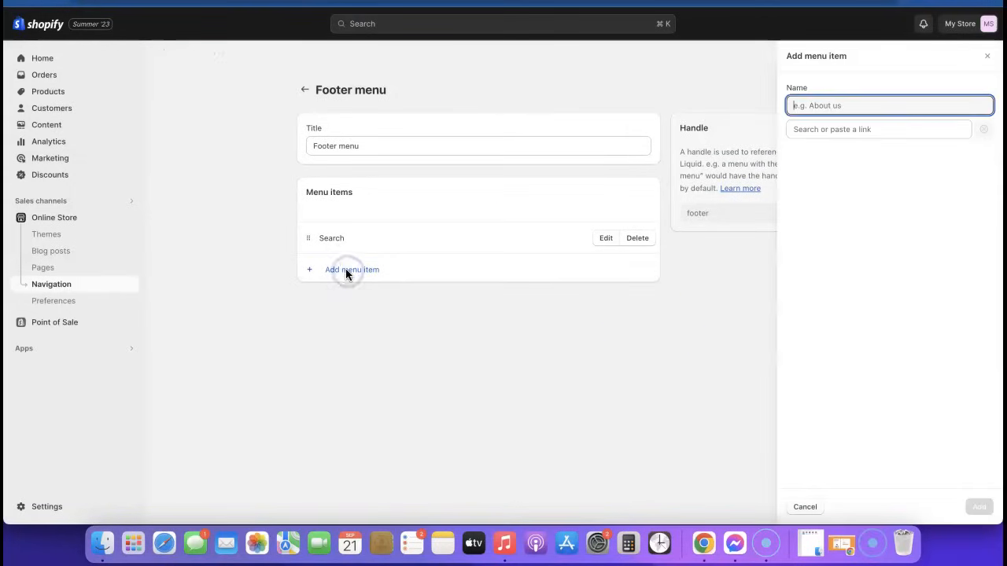
# Step: Add Privacy Policy and Refund Policy links to the Footer menu
pyautogui.click(843, 129)
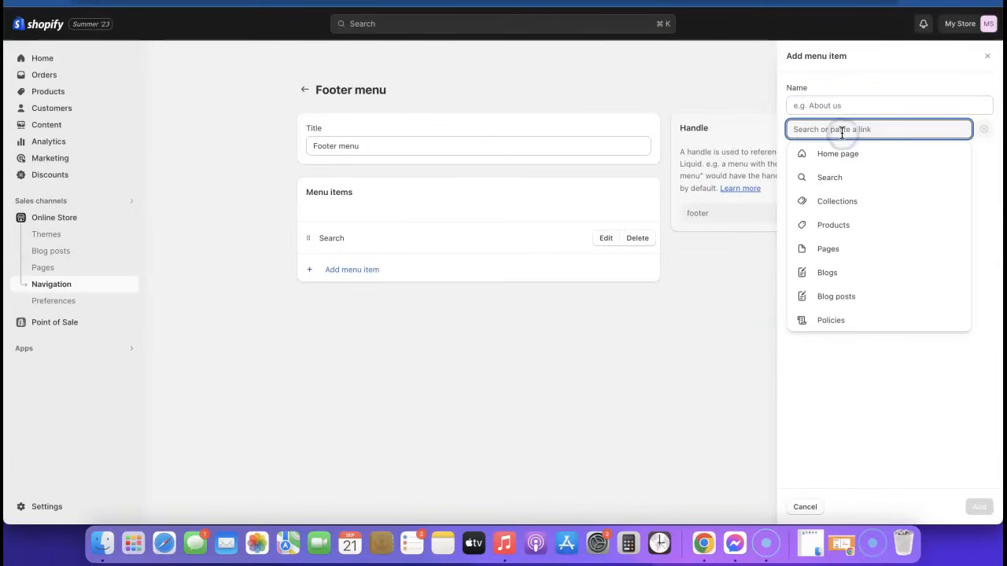
pyautogui.click(832, 320)
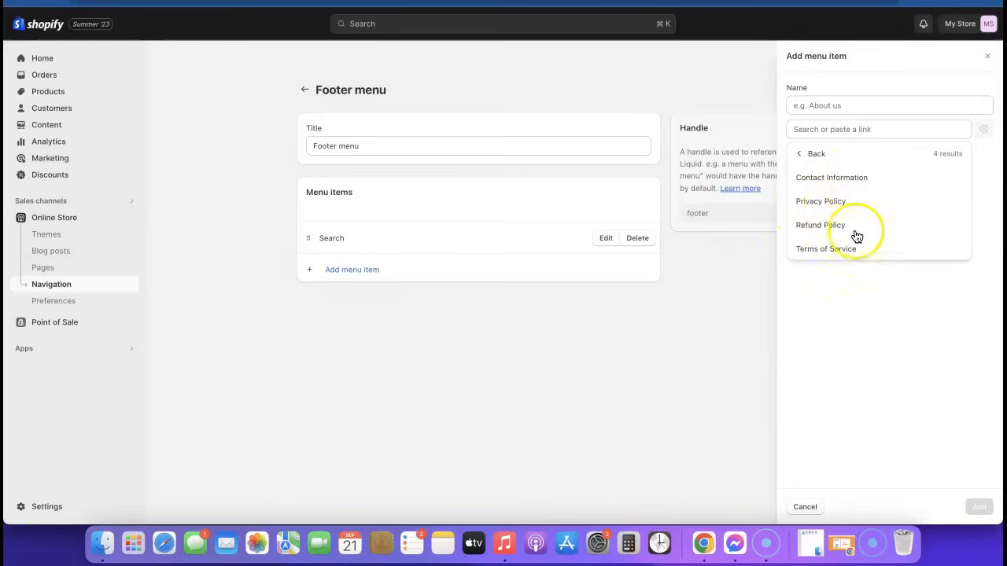
pyautogui.click(815, 201)
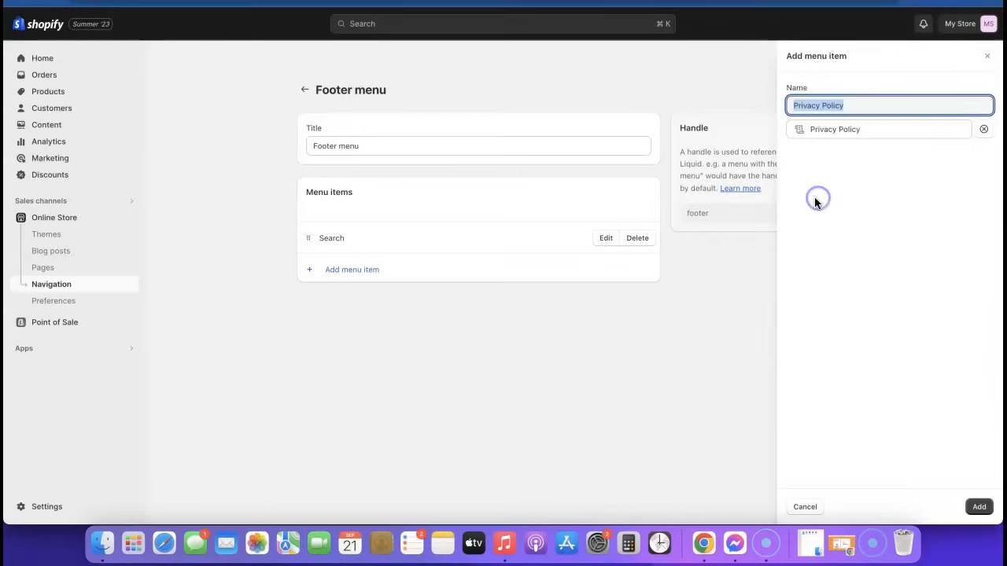
pyautogui.click(978, 508)
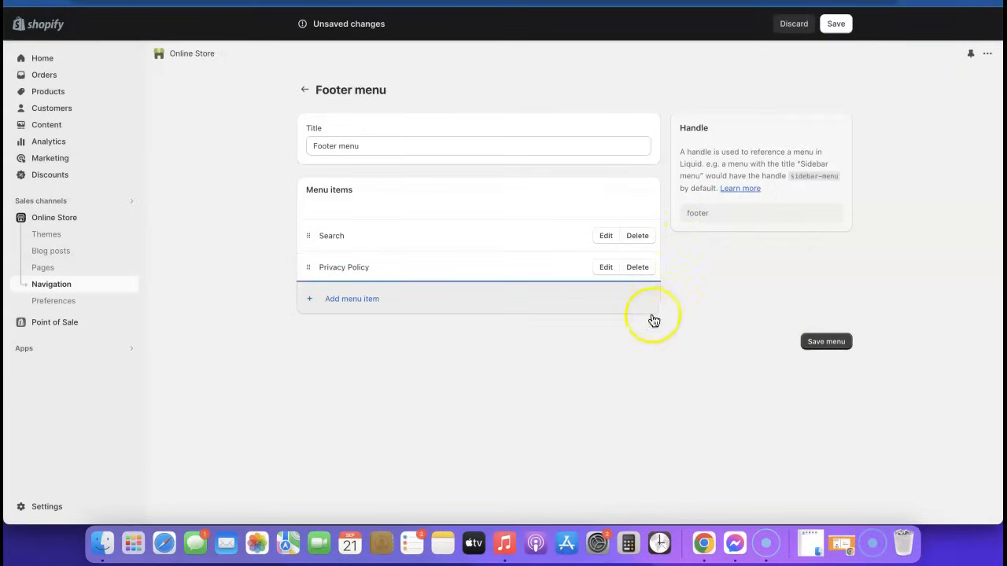
pyautogui.click(340, 300)
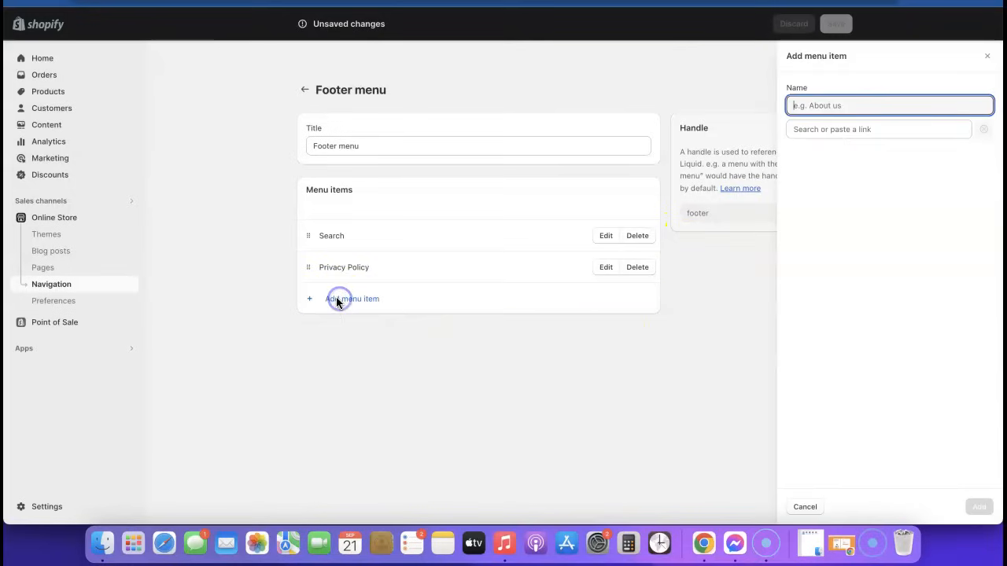
pyautogui.click(826, 128)
pyautogui.click(828, 320)
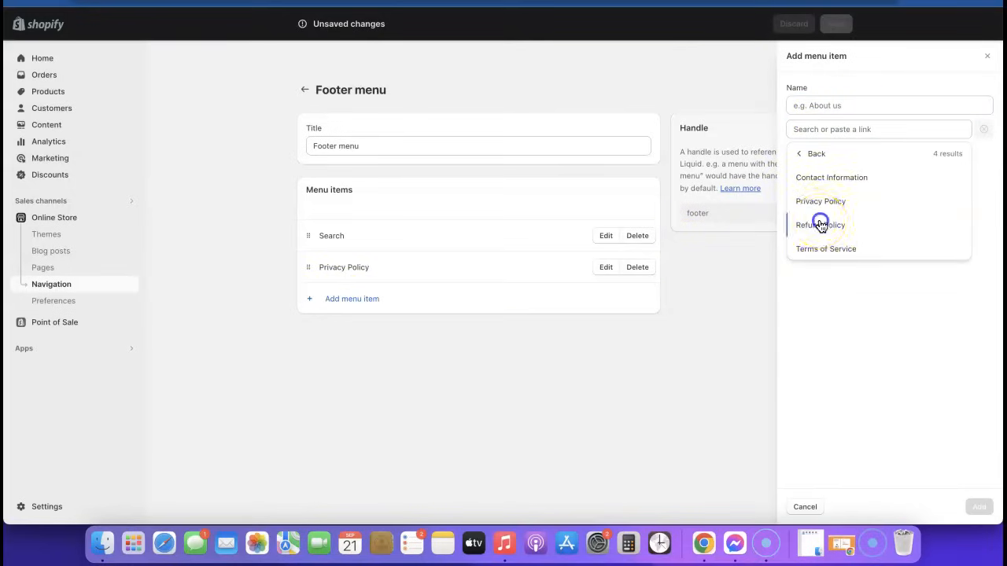
pyautogui.click(821, 226)
pyautogui.click(979, 506)
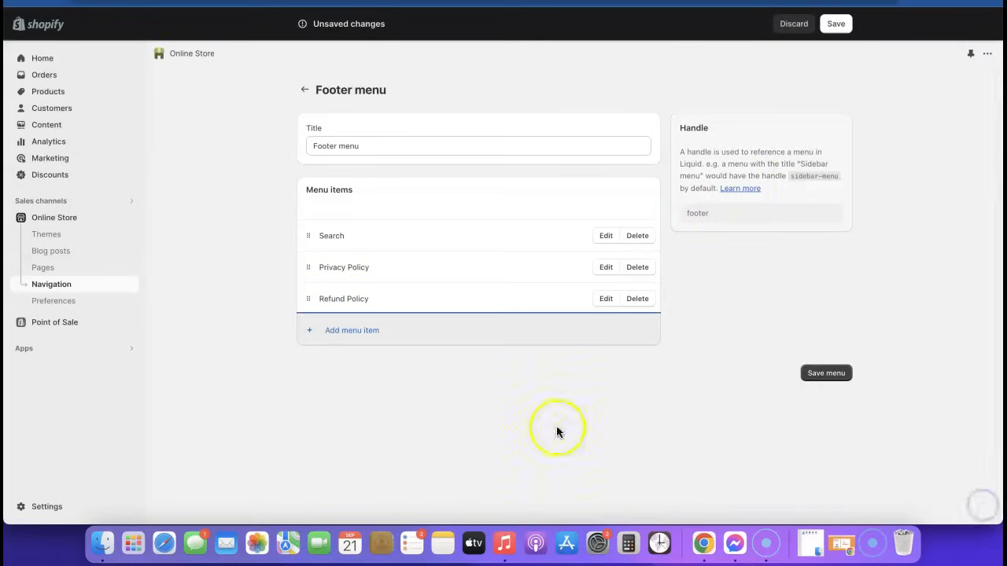
# Step: Add Terms of Service and Contact Information links, then save the Footer menu
pyautogui.click(329, 332)
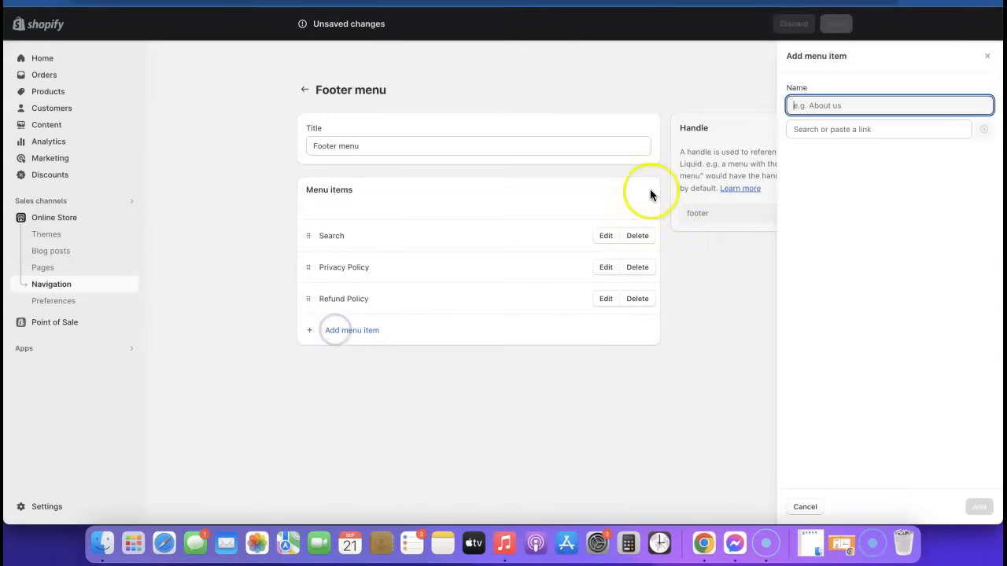
pyautogui.click(796, 129)
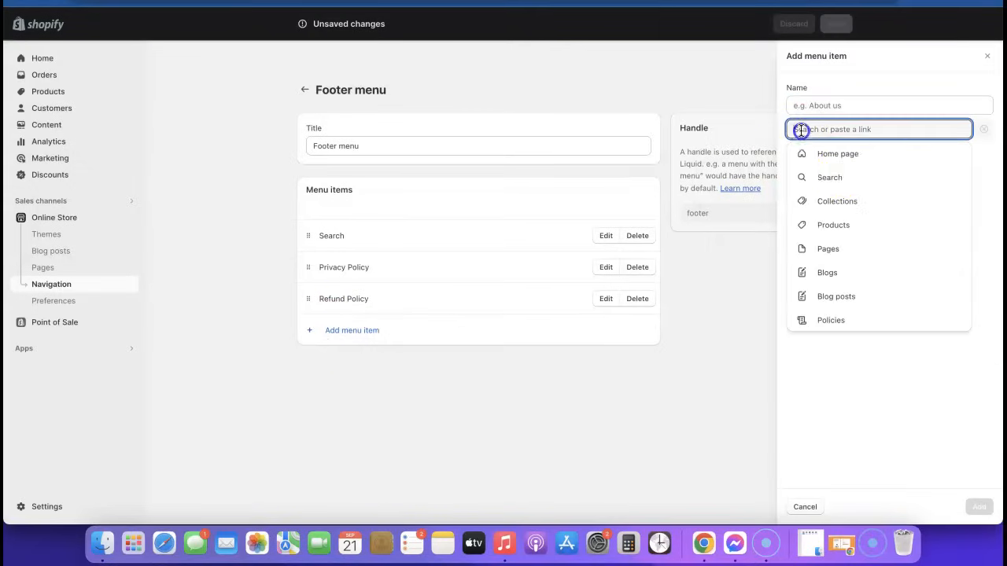
pyautogui.click(839, 325)
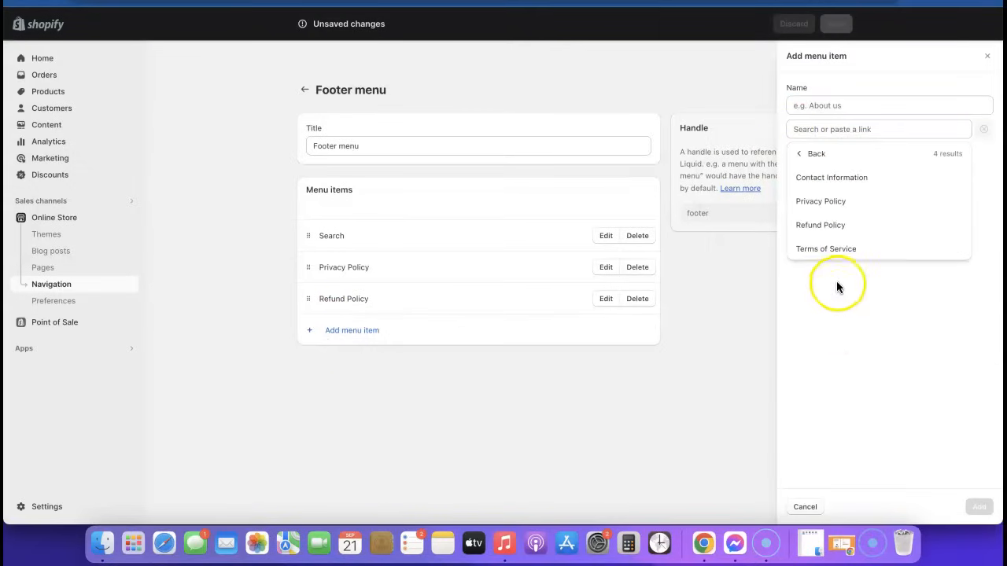
pyautogui.click(831, 248)
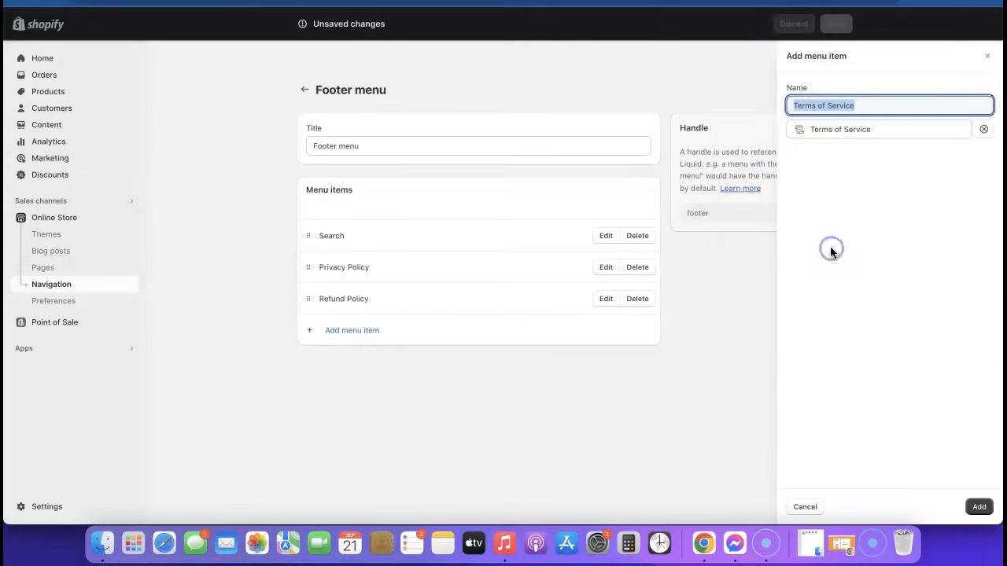
pyautogui.click(979, 507)
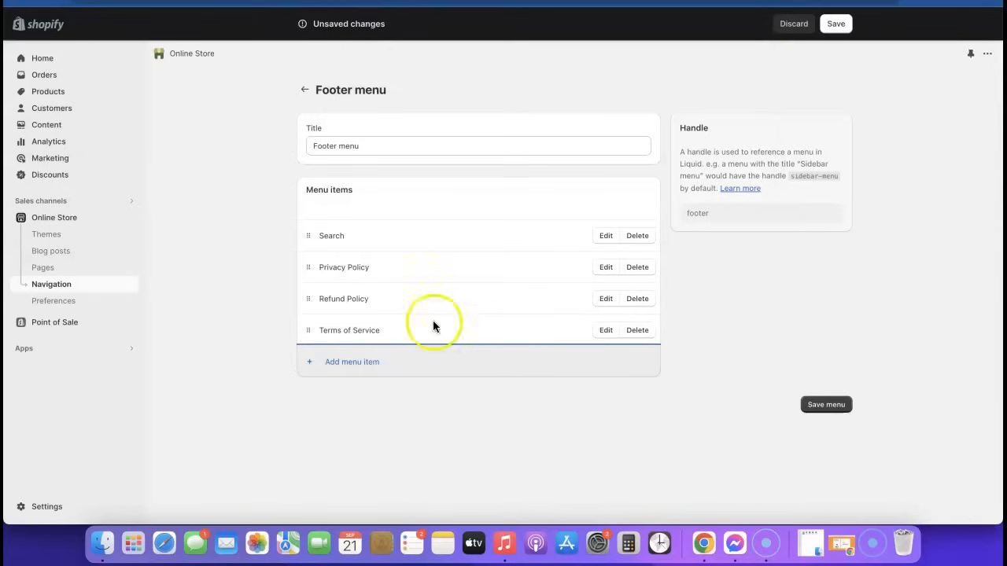
pyautogui.click(367, 371)
pyautogui.click(800, 130)
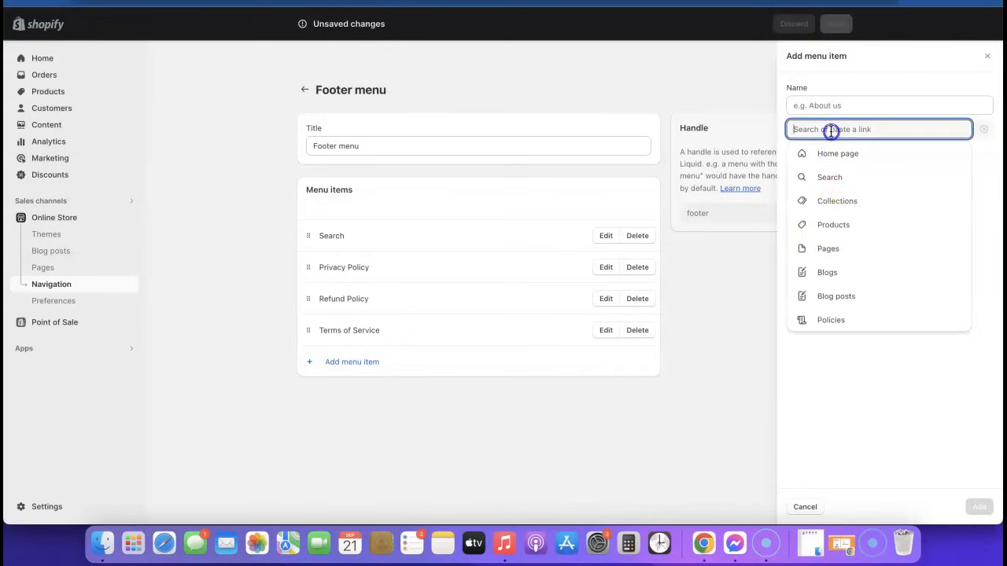
pyautogui.click(834, 320)
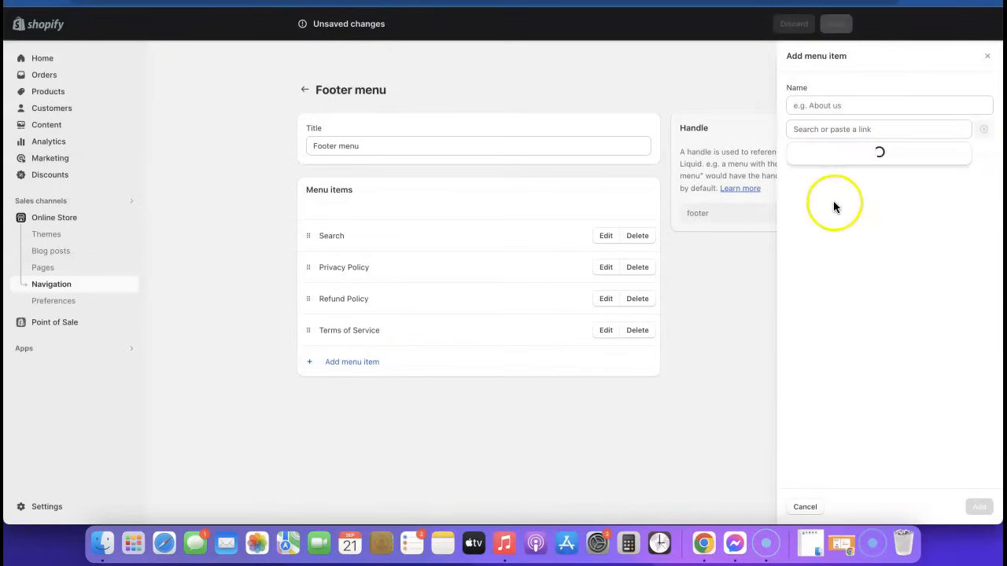
pyautogui.click(846, 178)
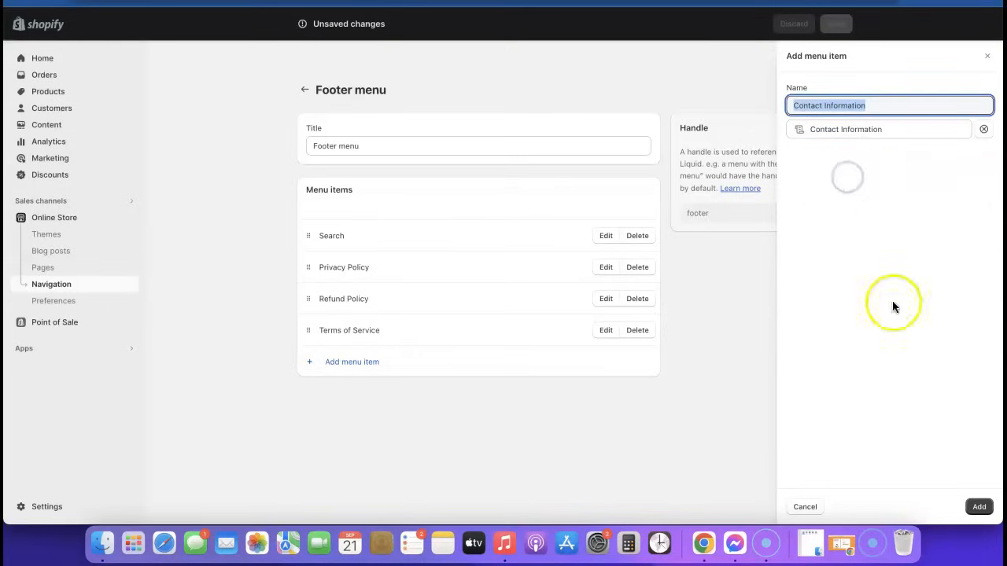
pyautogui.click(981, 508)
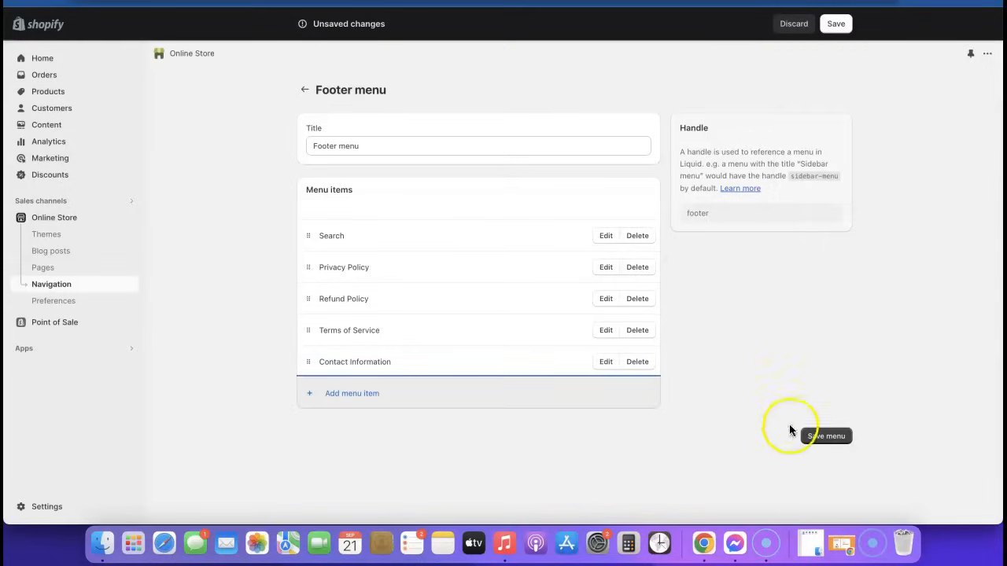
pyautogui.click(812, 440)
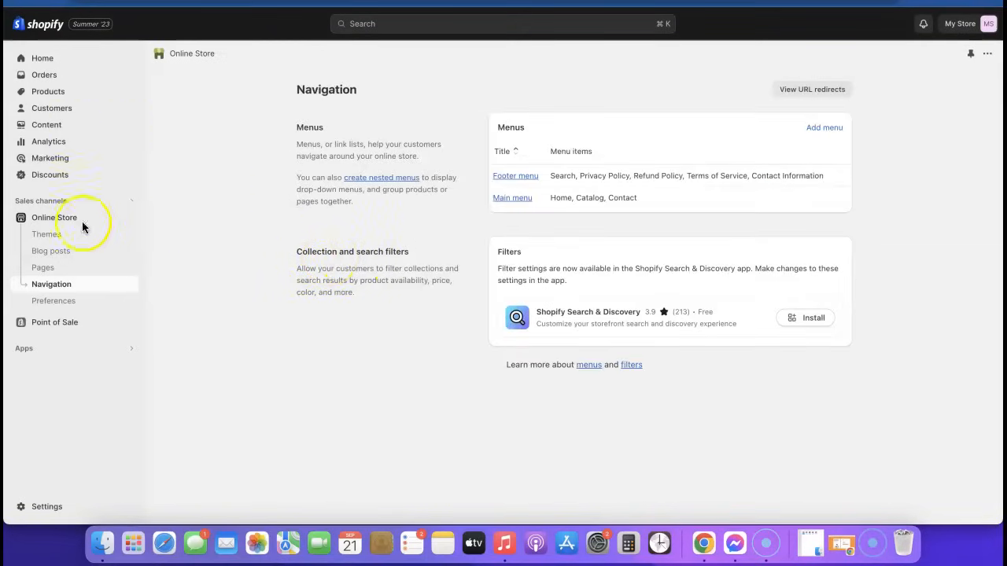
# Step: Add a Menu block to the Footer section in the Sense theme editor
pyautogui.click(61, 219)
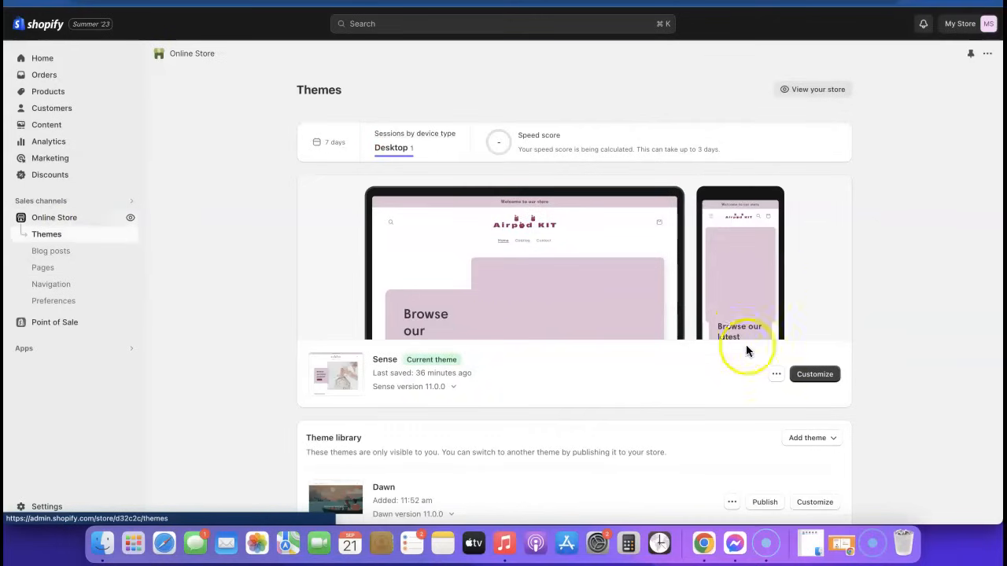
pyautogui.click(818, 374)
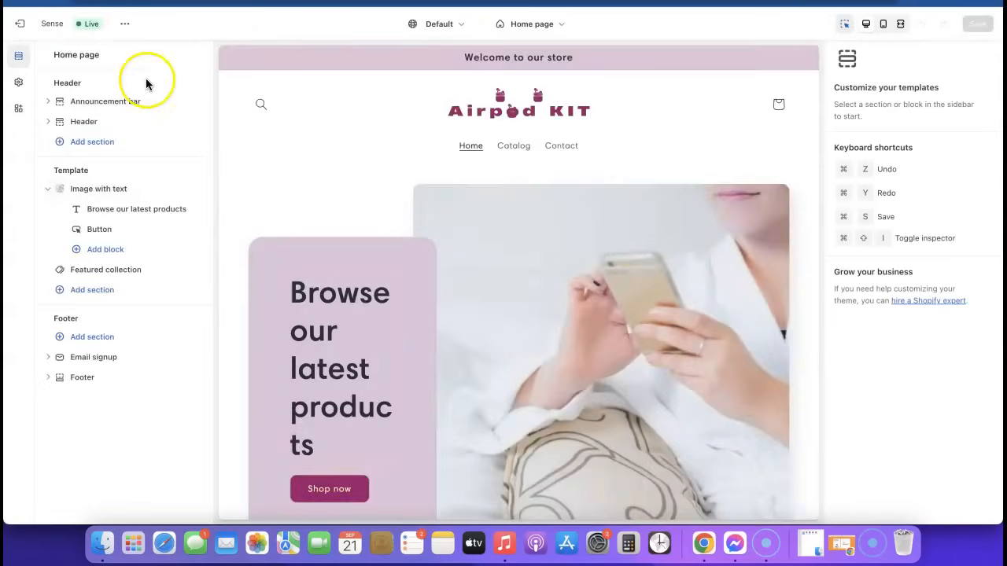
pyautogui.click(82, 379)
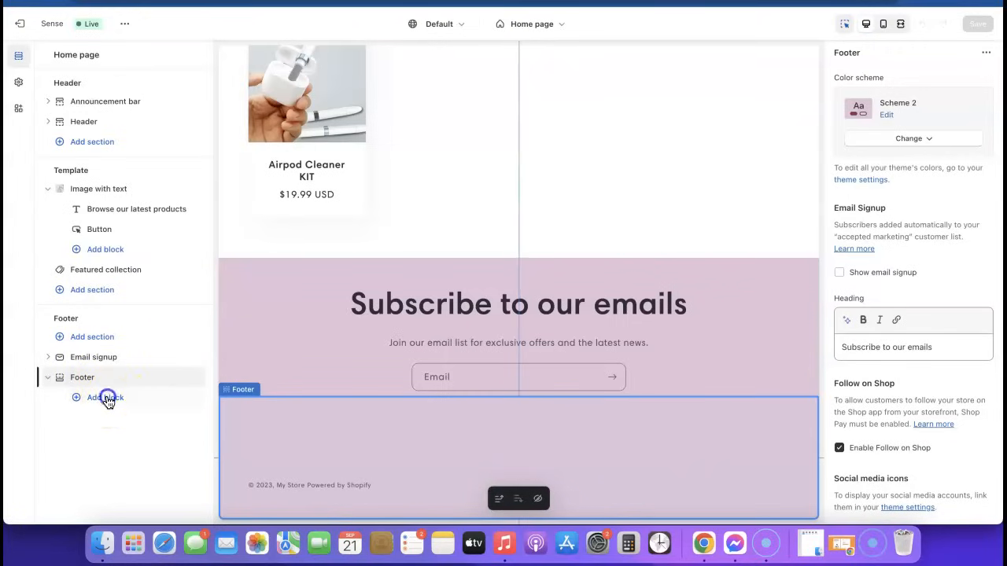
pyautogui.click(105, 398)
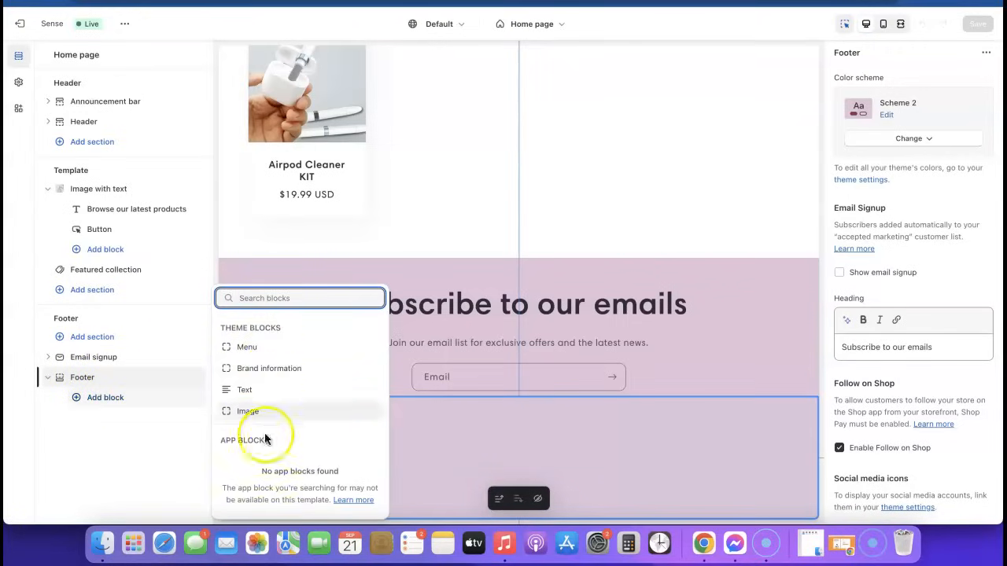
pyautogui.click(245, 348)
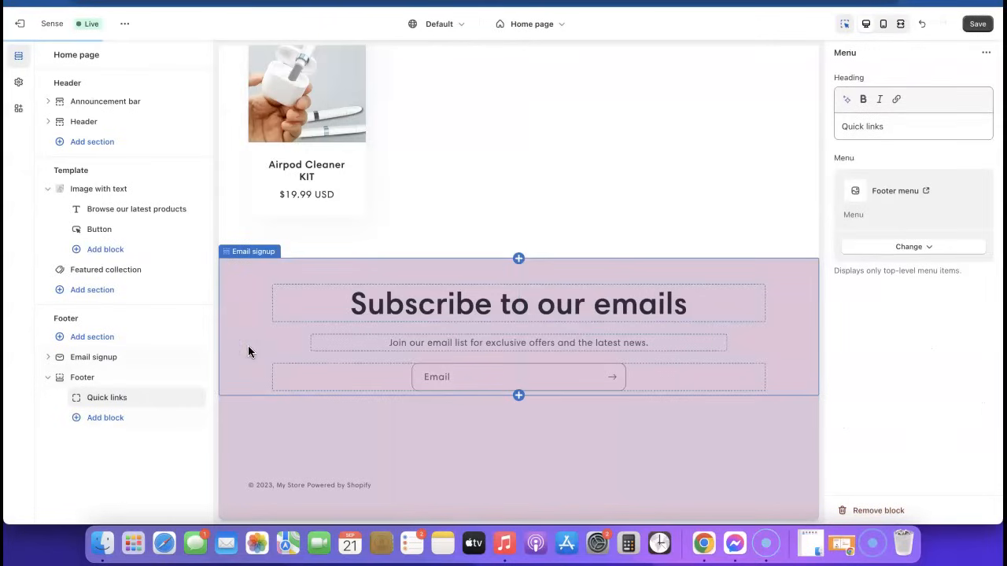